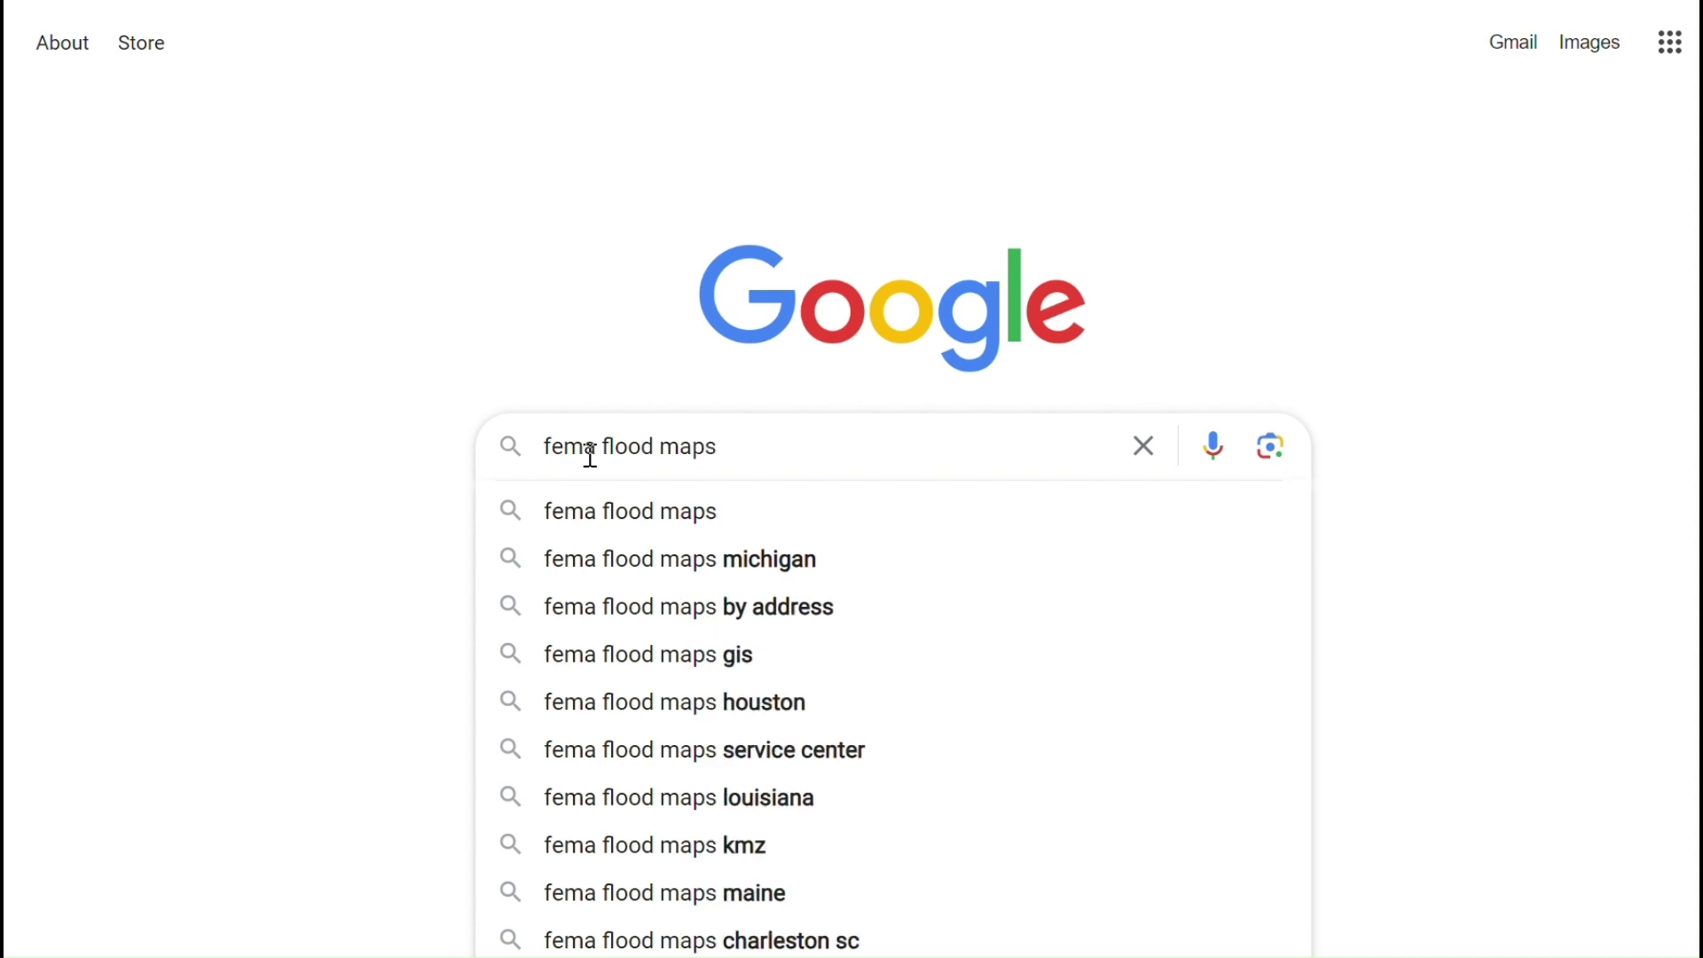
- Open the 'Flood Maps | FEMA.gov' result, scroll to 'How to View and Obtain Flood Maps', and go to the Flood Map Service Center
key(Return)
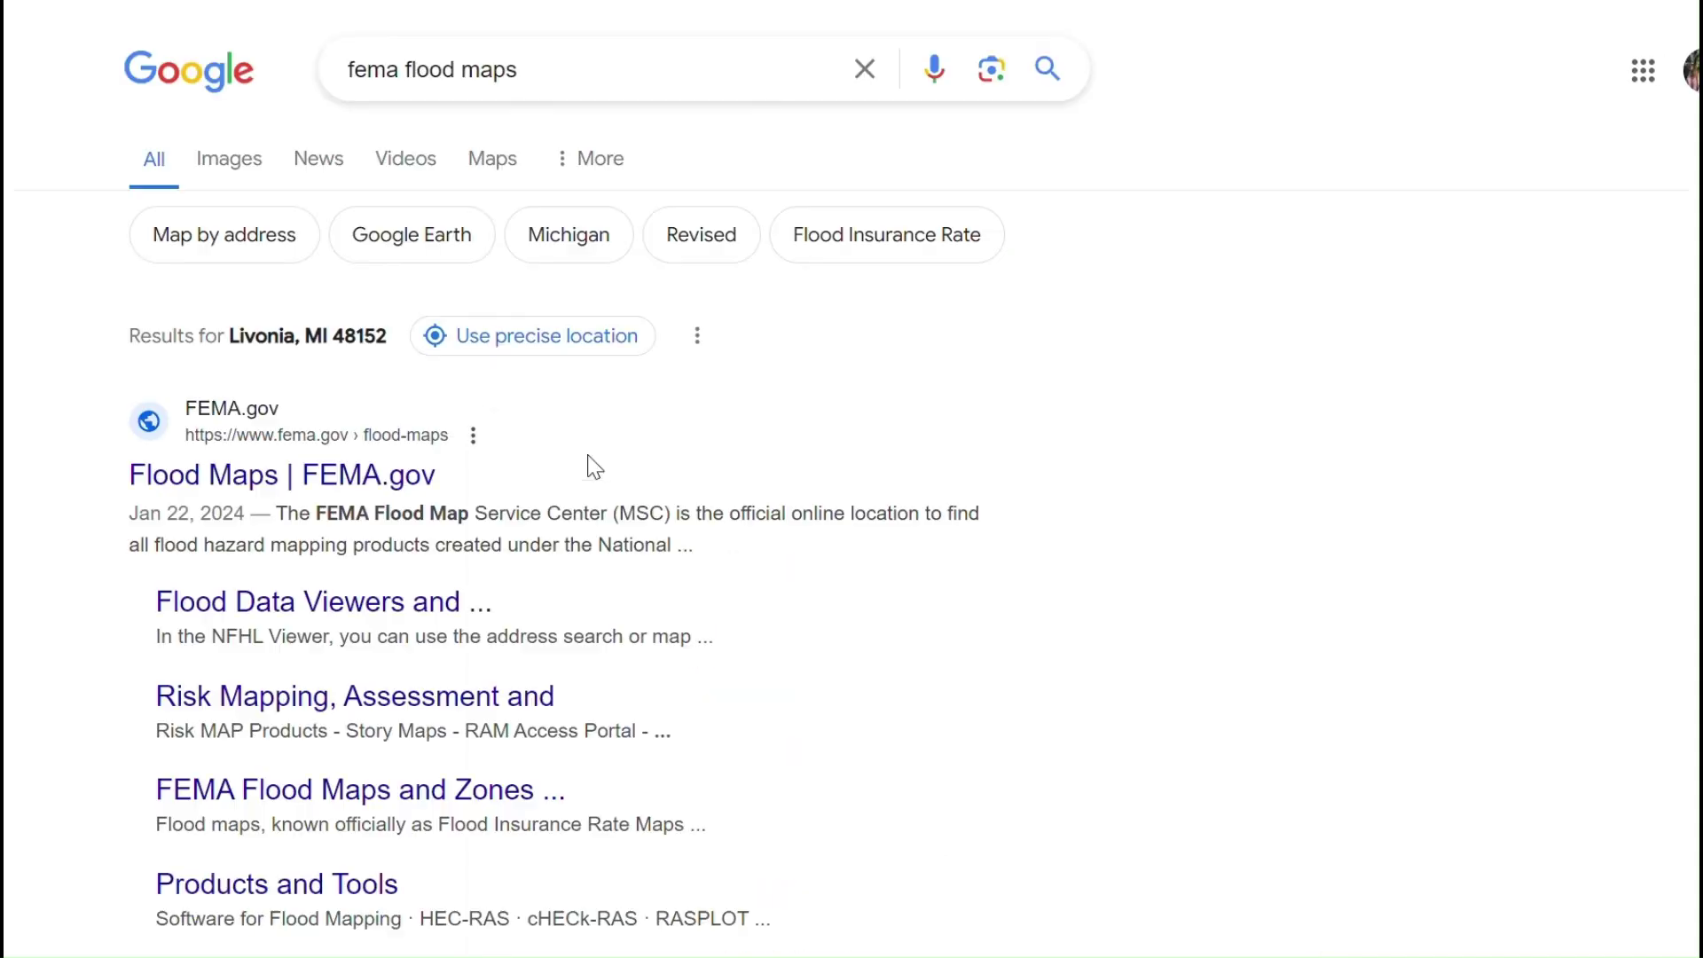
click(432, 488)
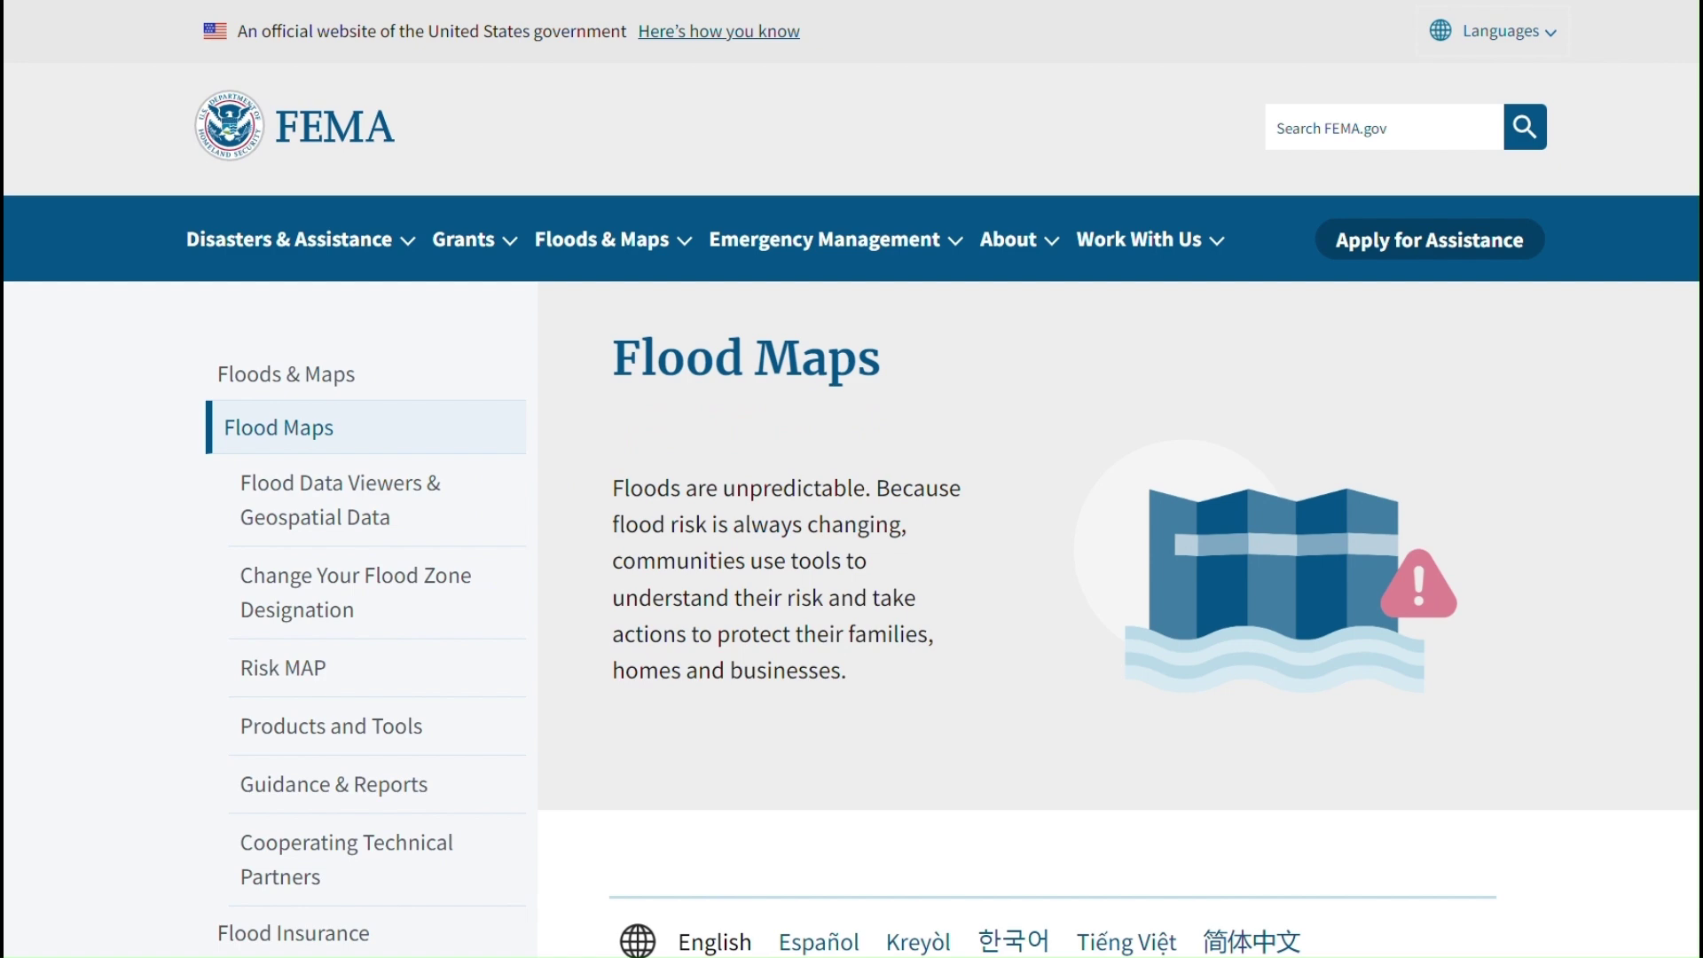
scroll(852, 479, down, 5)
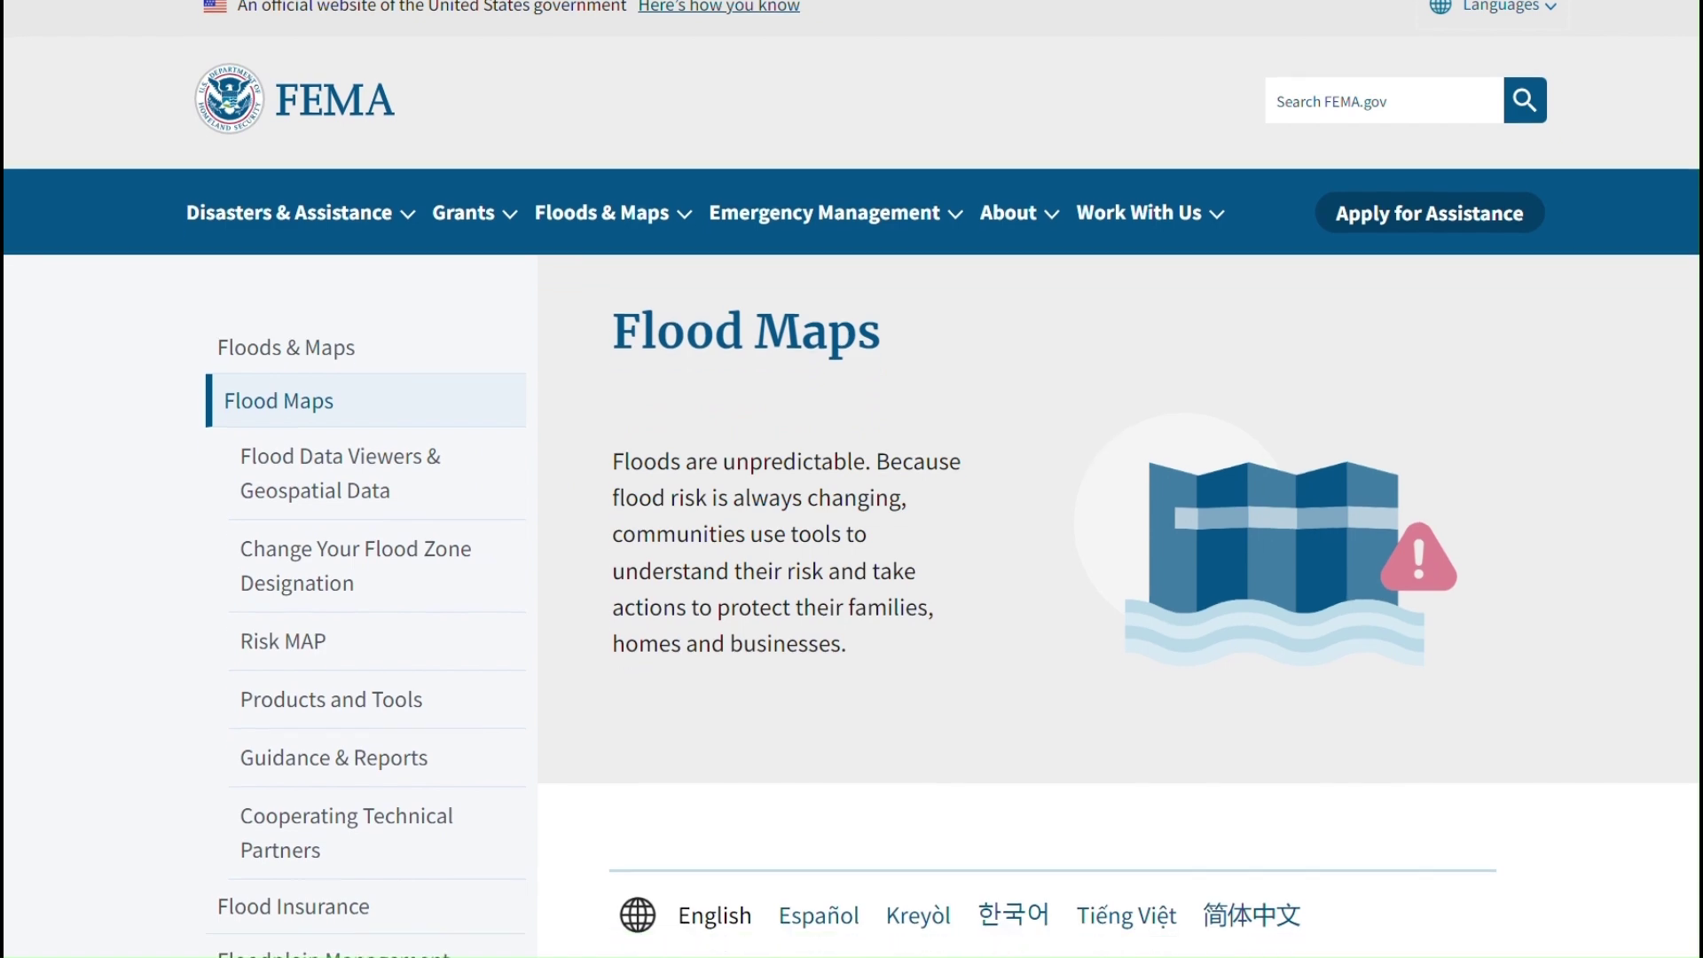
scroll(852, 479, down, 6)
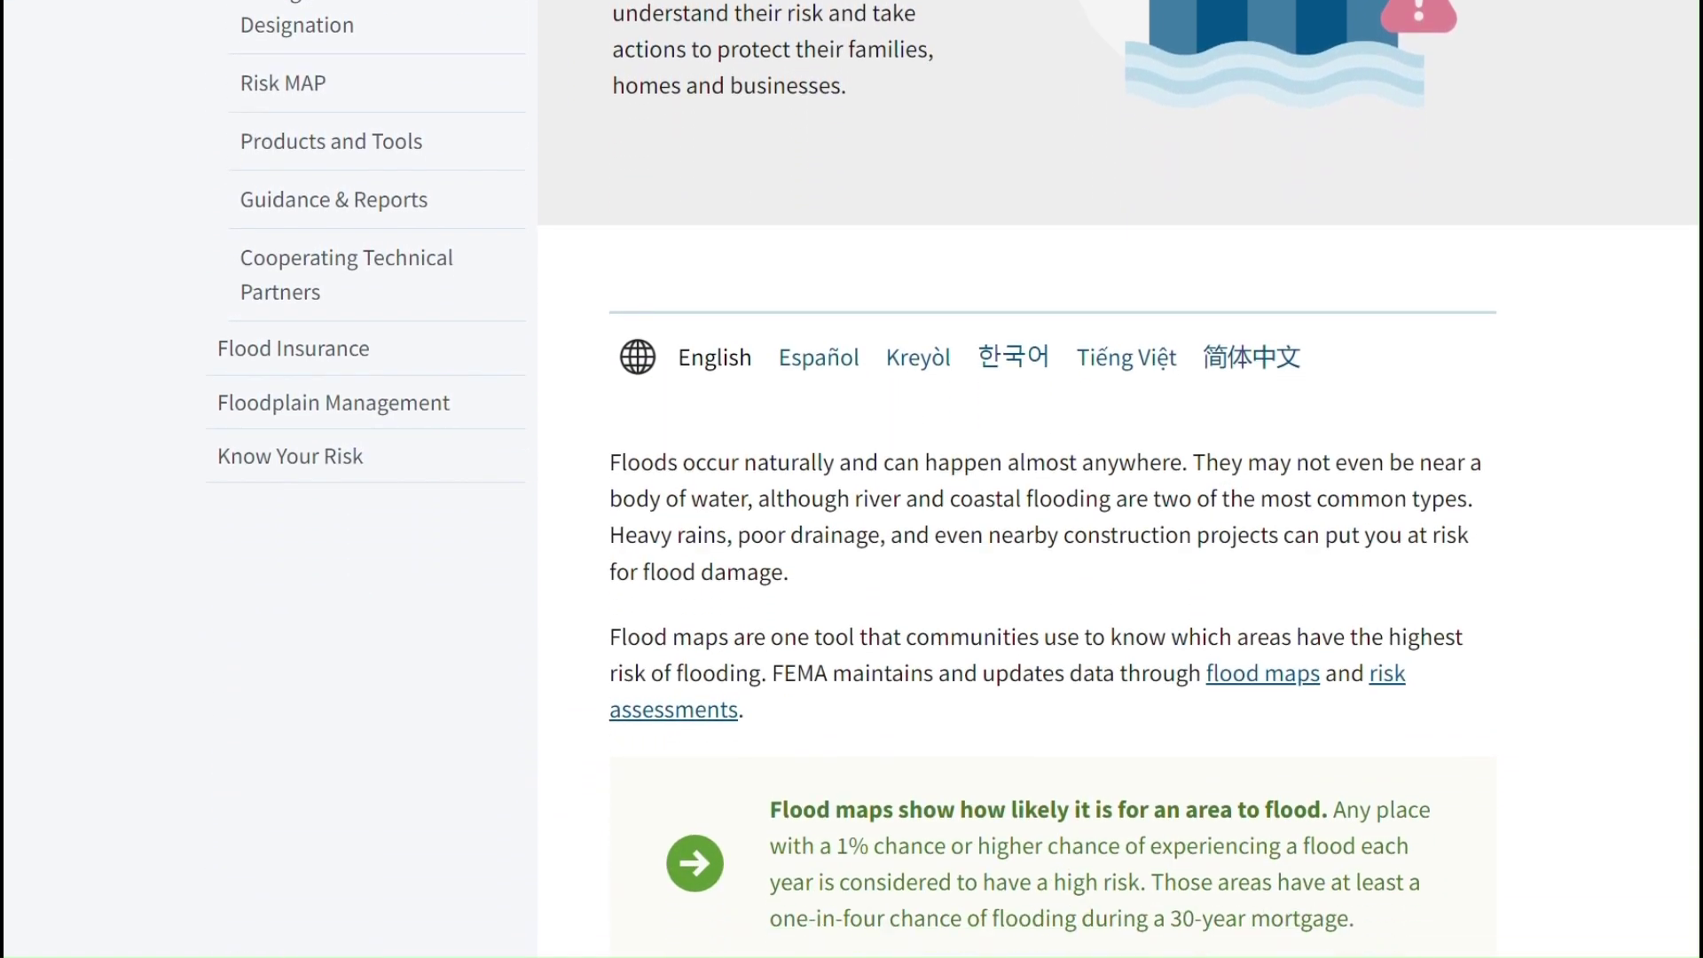
scroll(852, 479, down, 5)
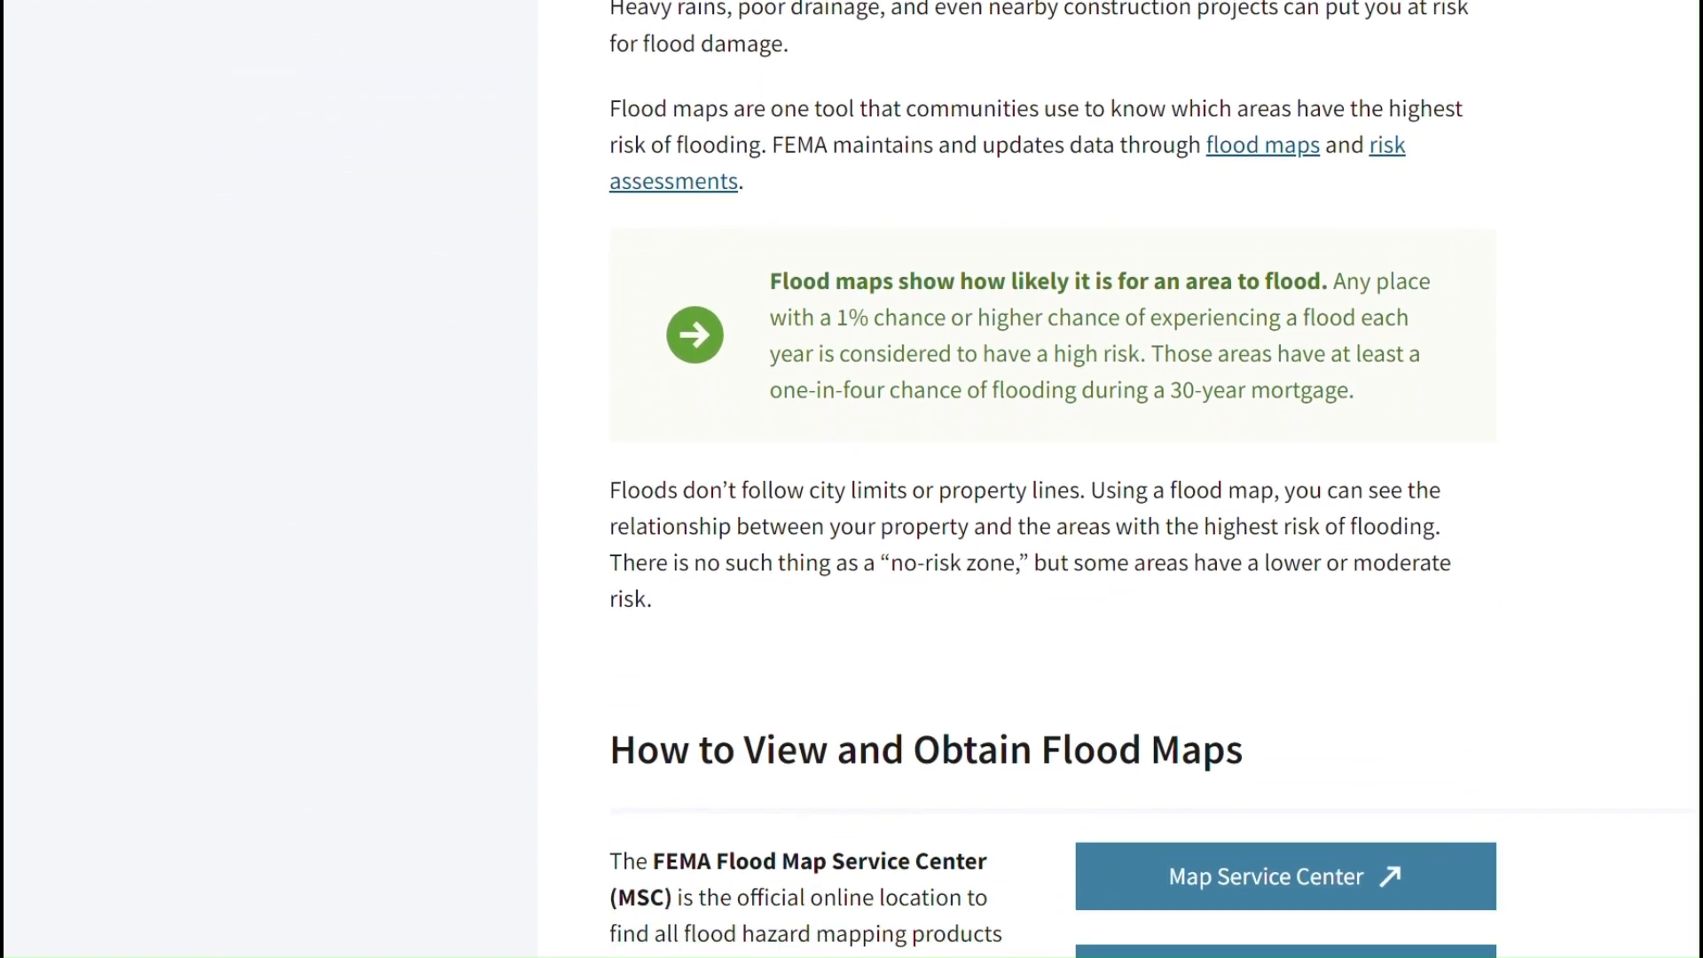
scroll(851, 479, down, 2)
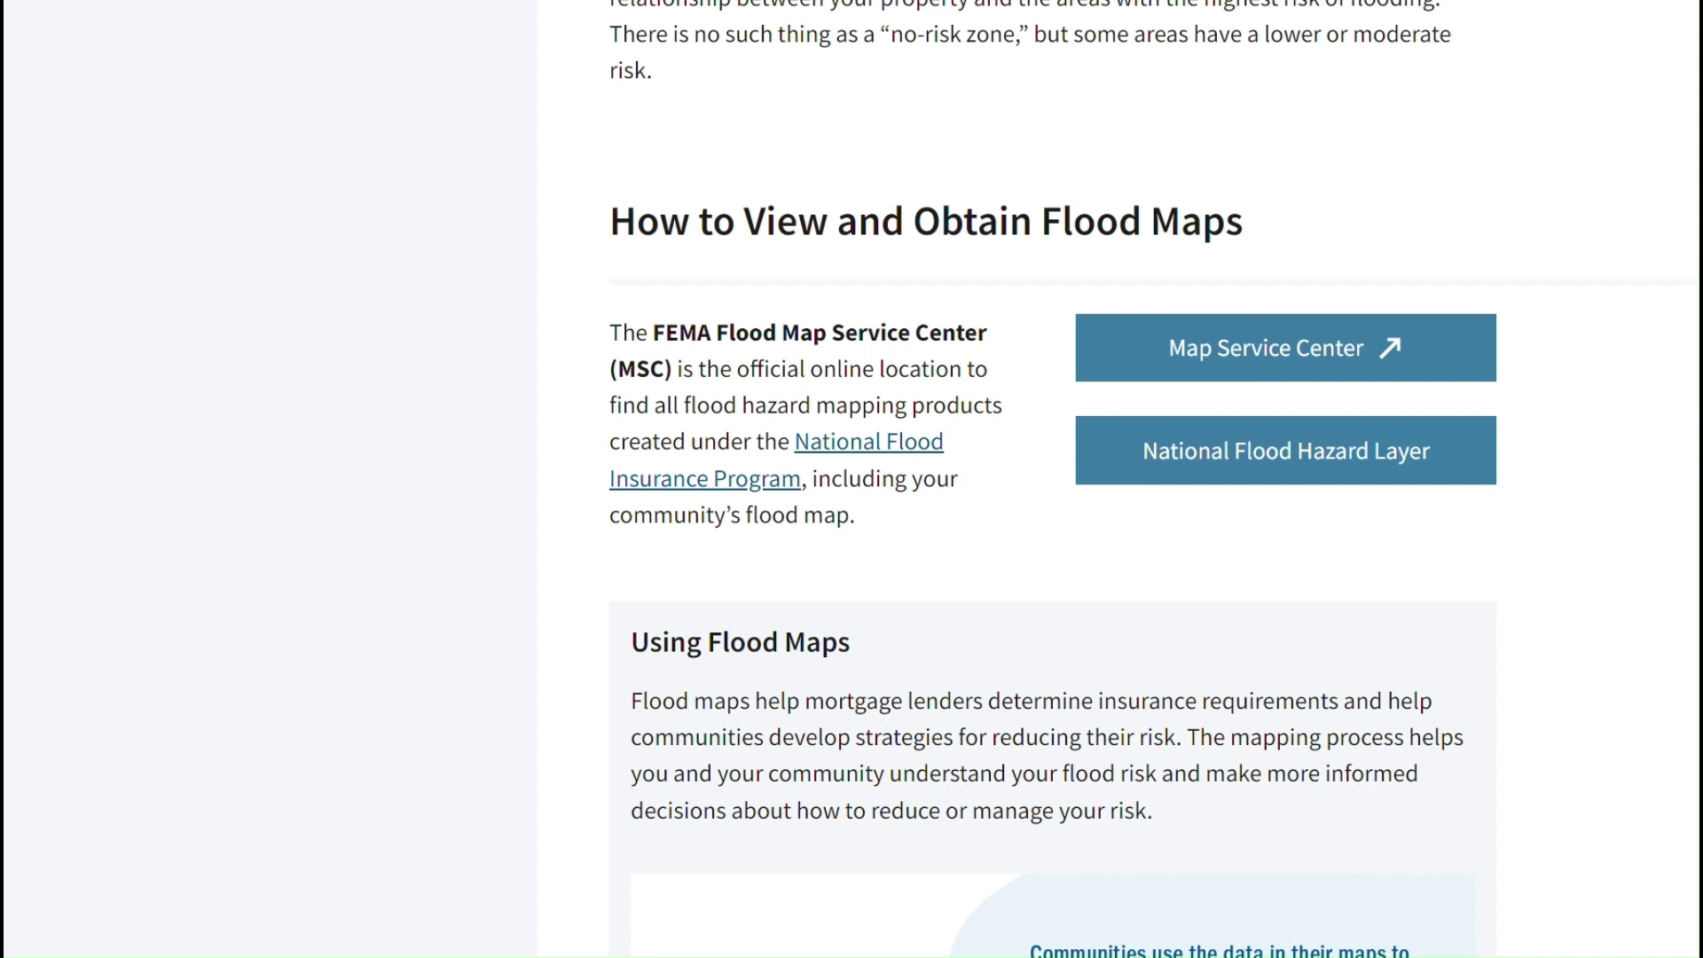
click(1405, 349)
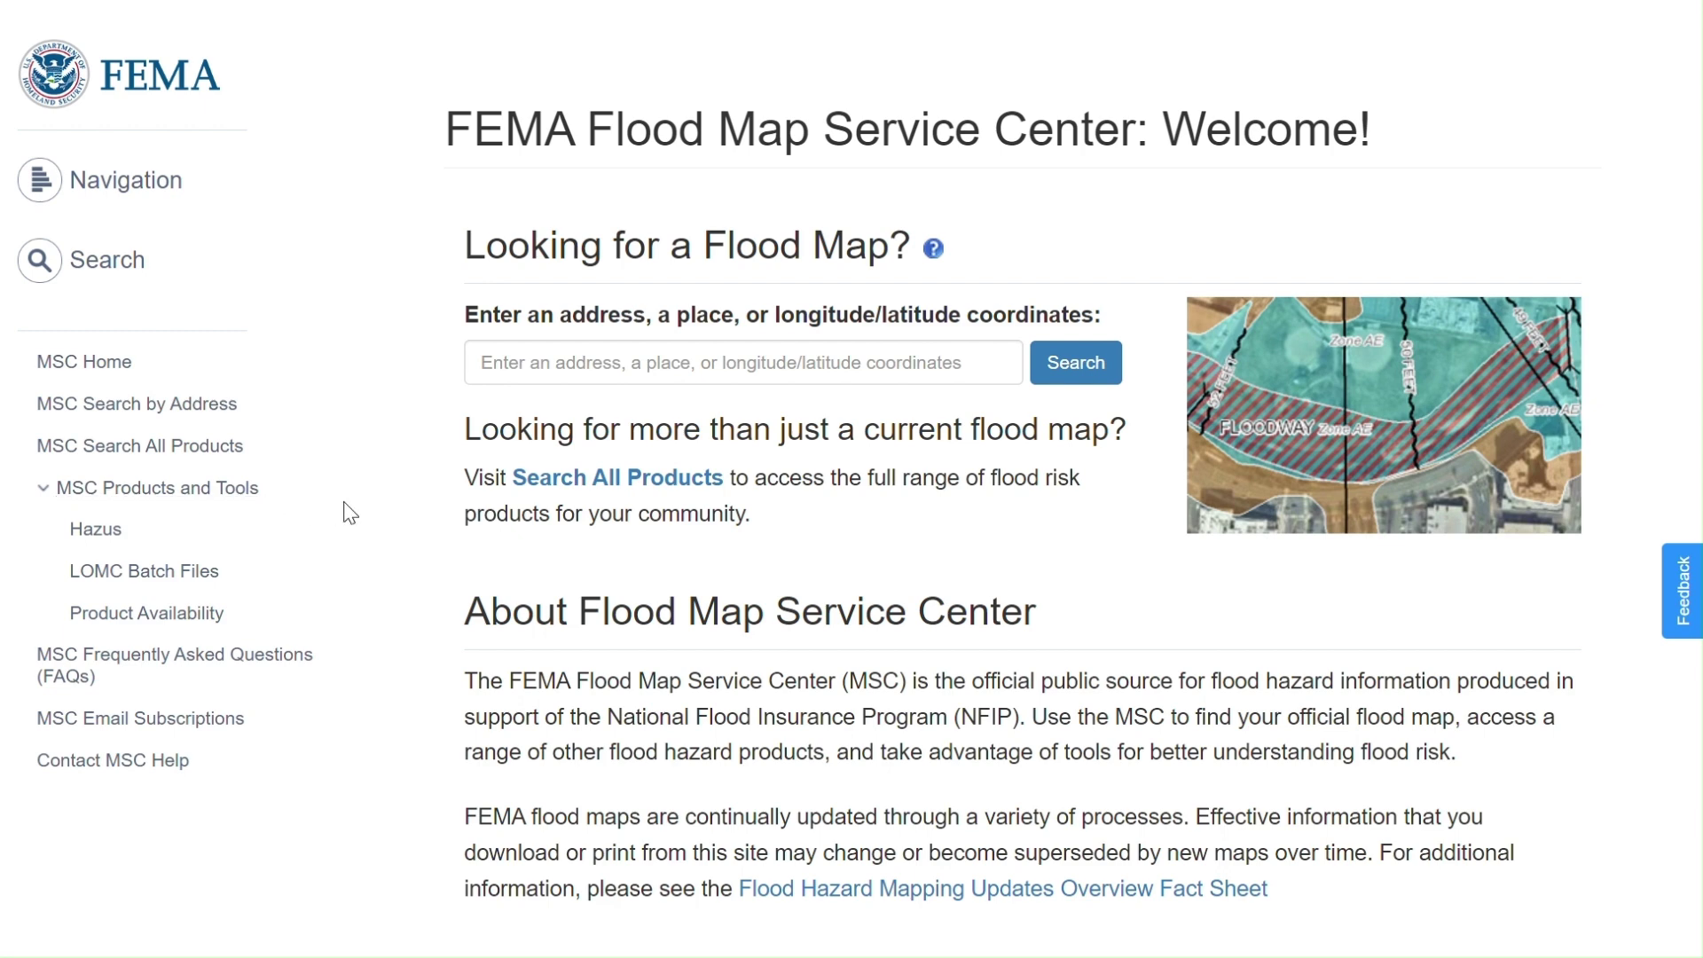
- Search the Map Service Center for 'douglas, mi' to list panel 26005C0164G
click(505, 364)
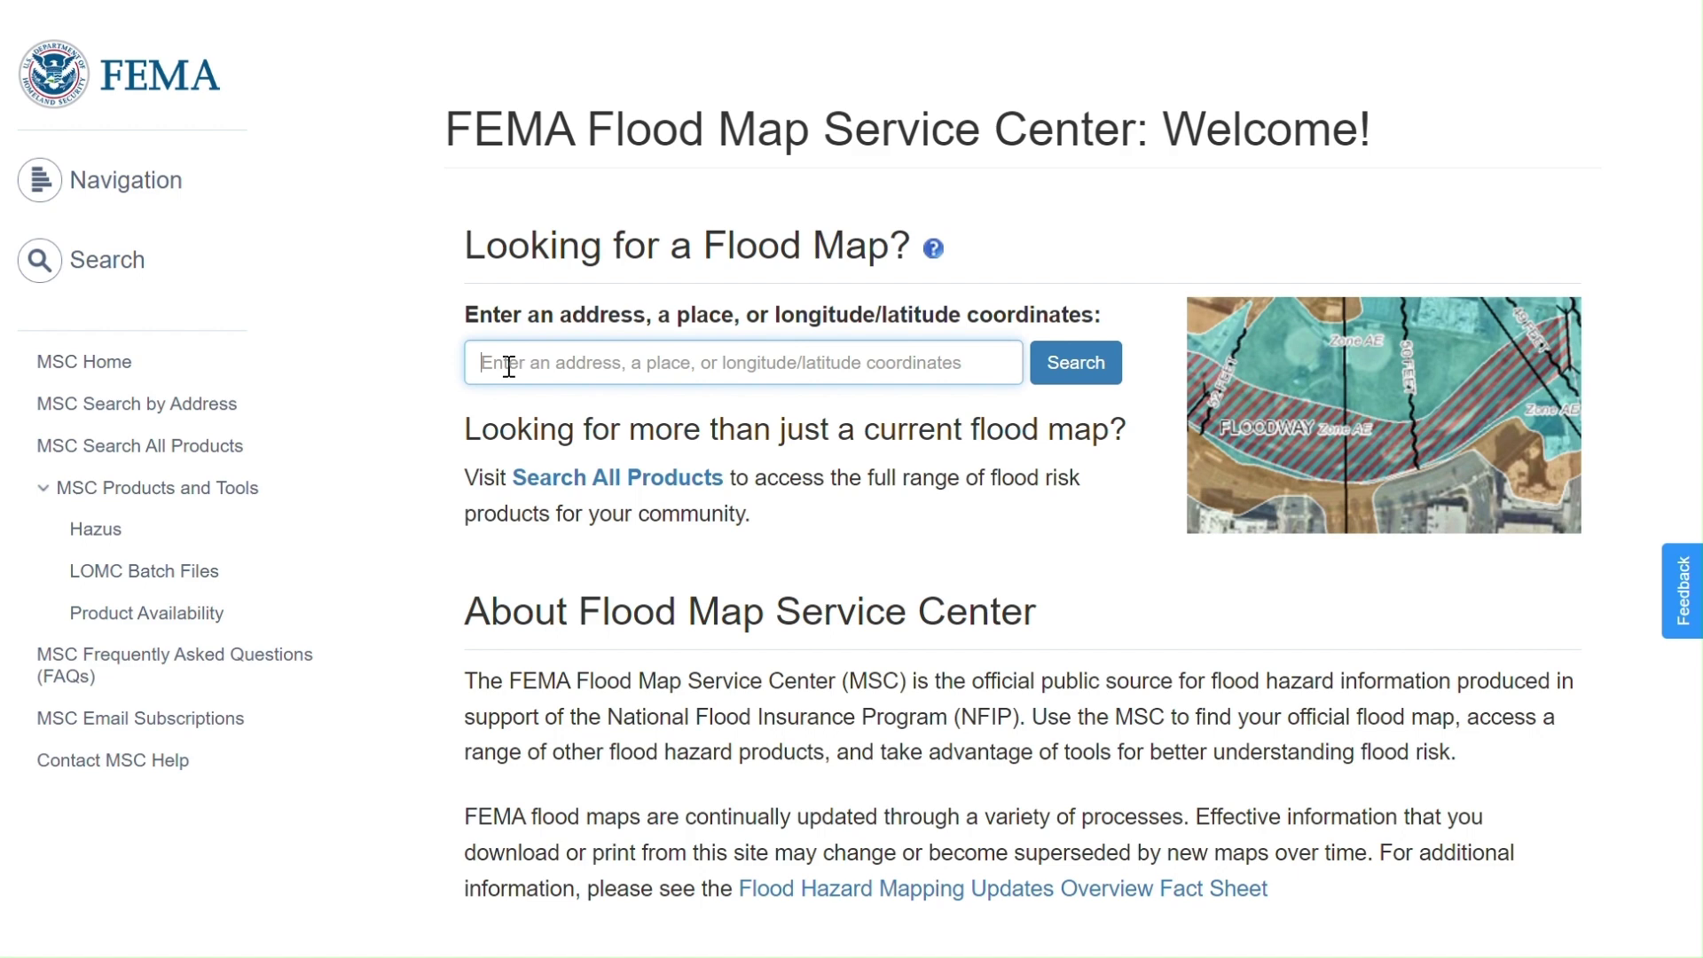
text(douglas, mi)
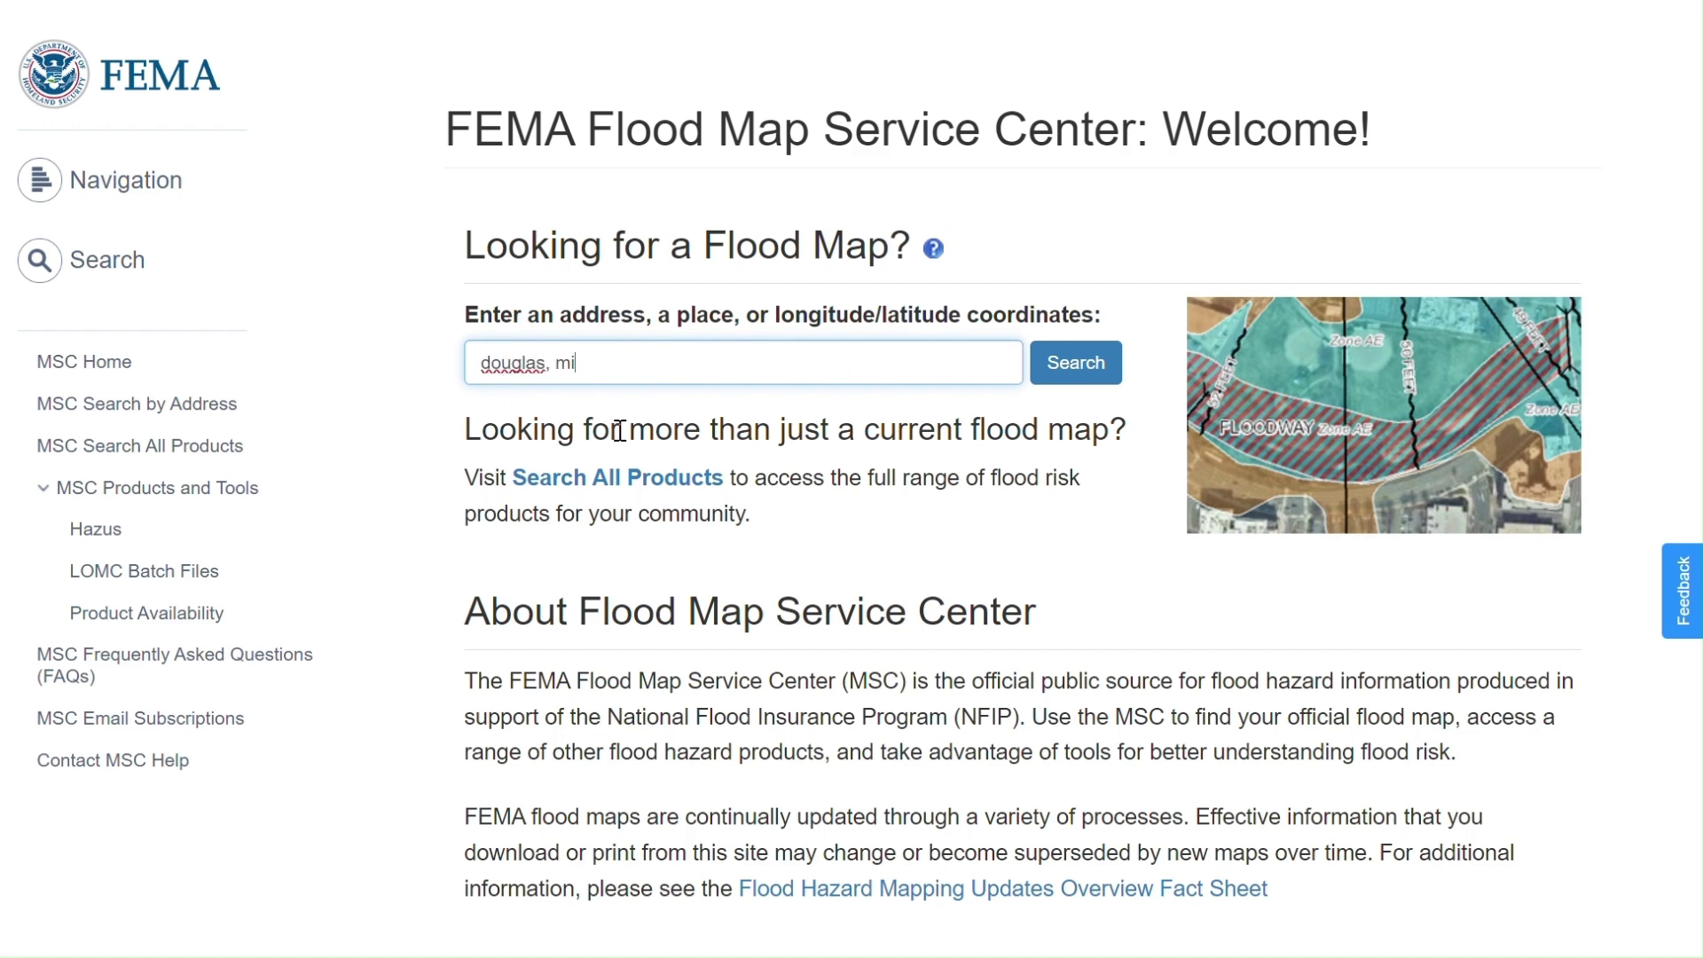
click(1098, 378)
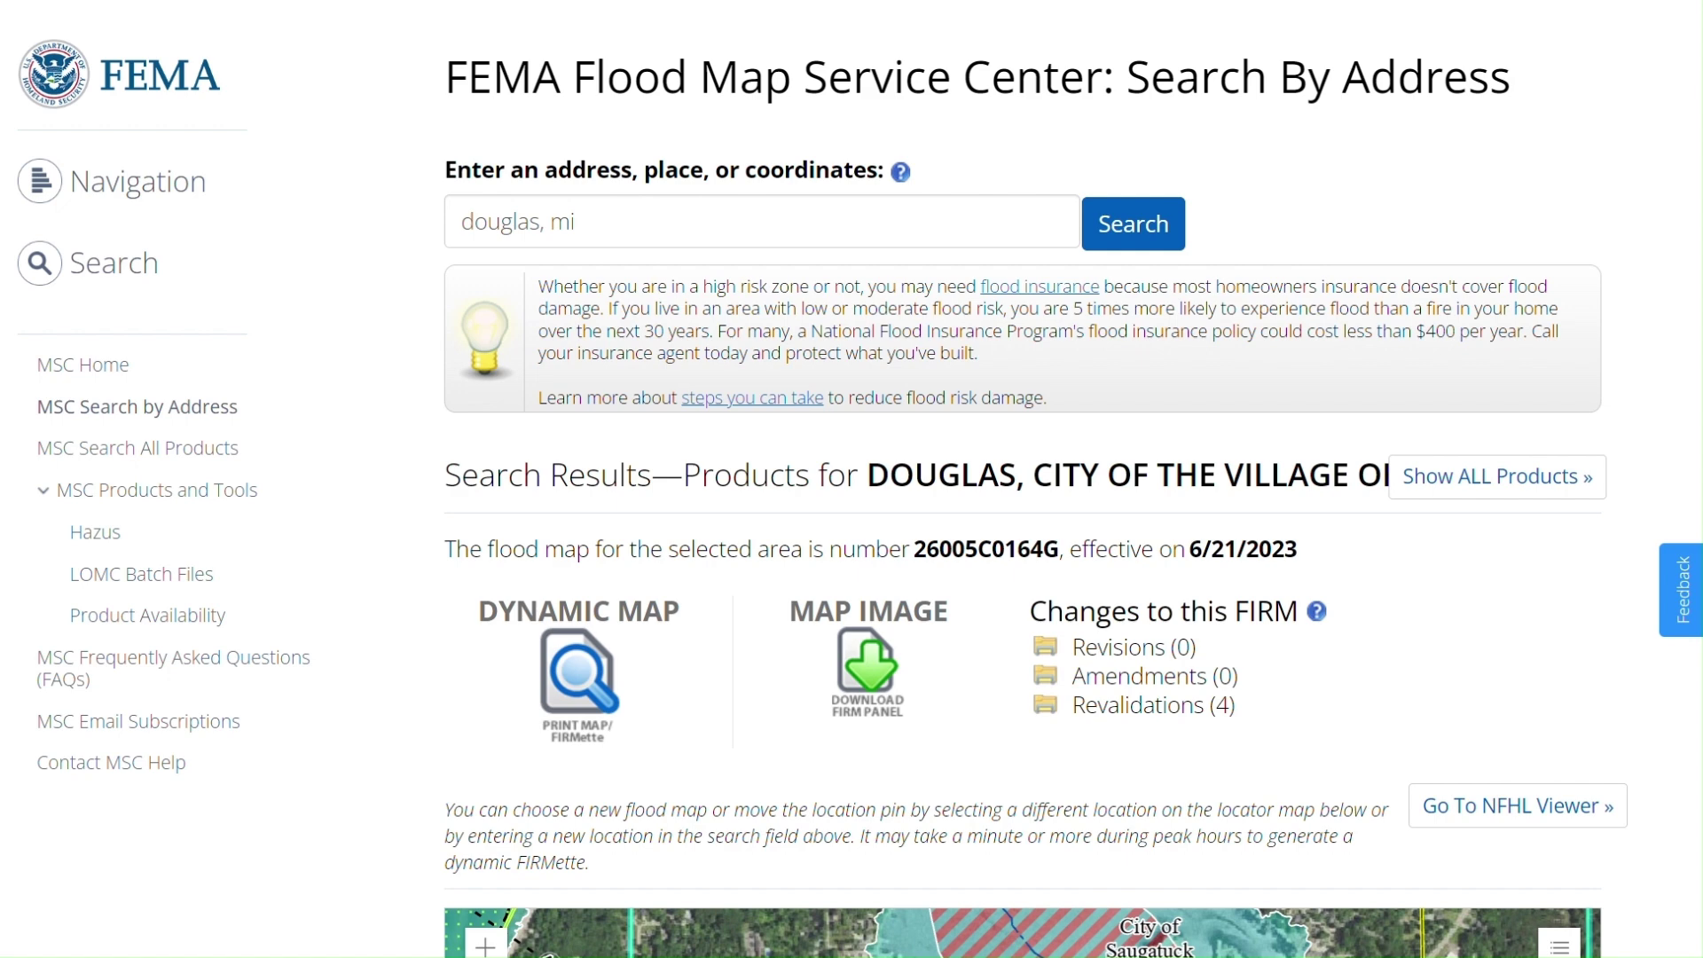
scroll(852, 479, down, 6)
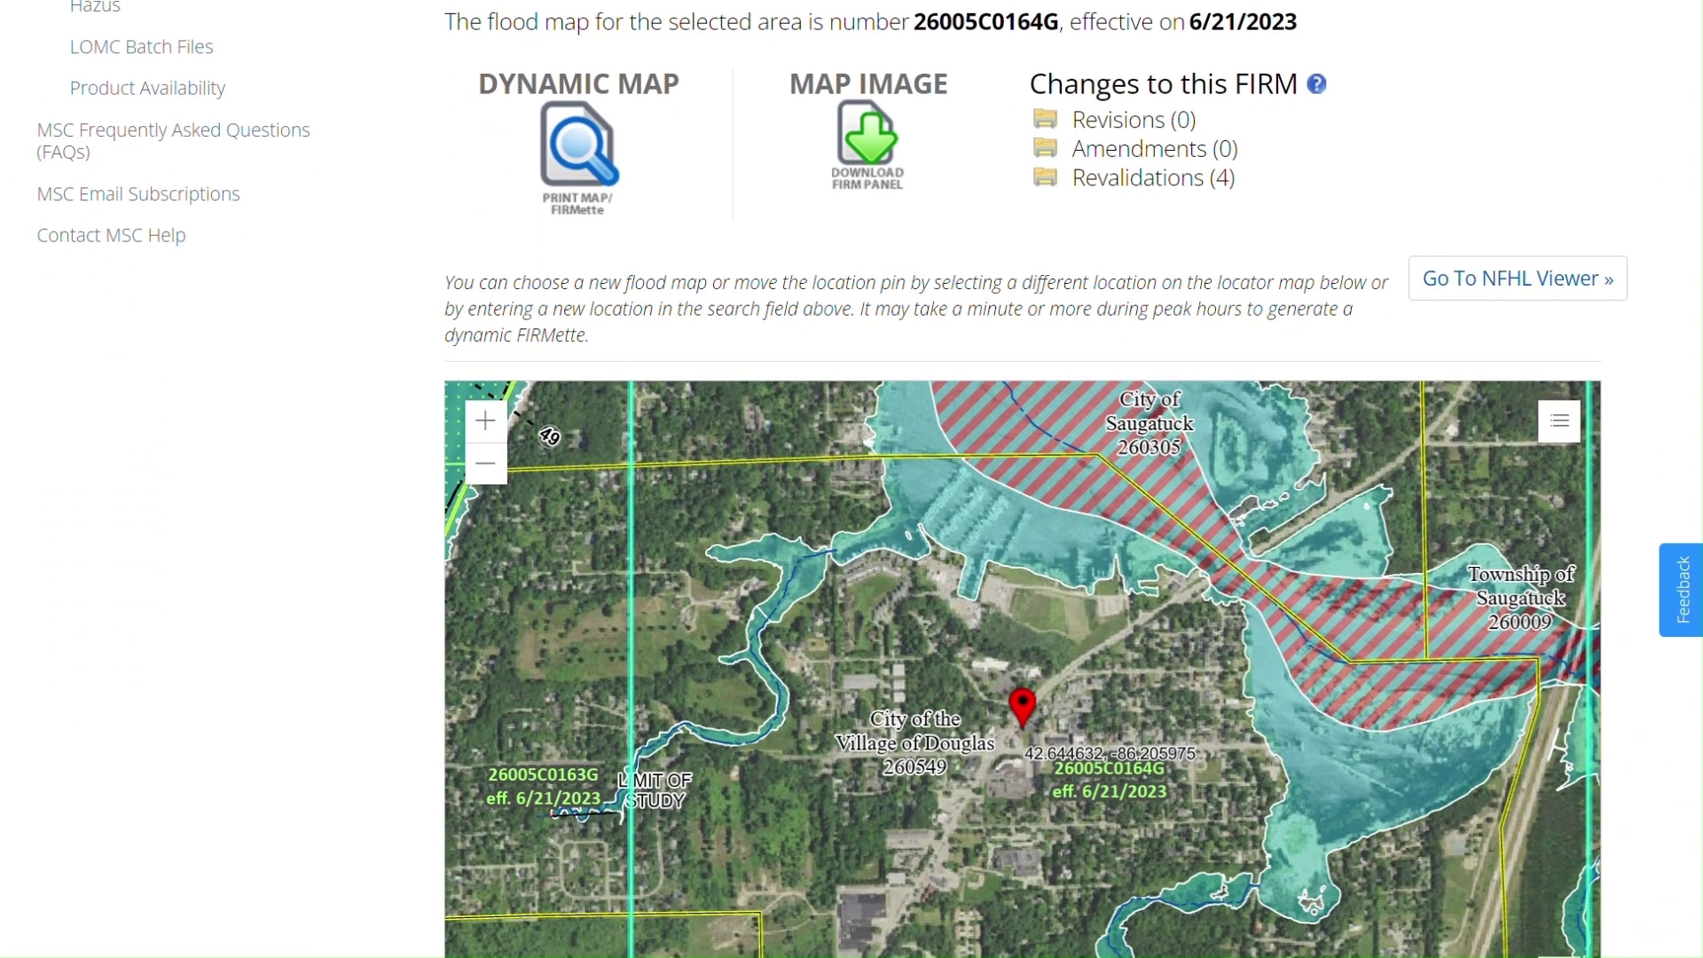
scroll(852, 479, down, 2)
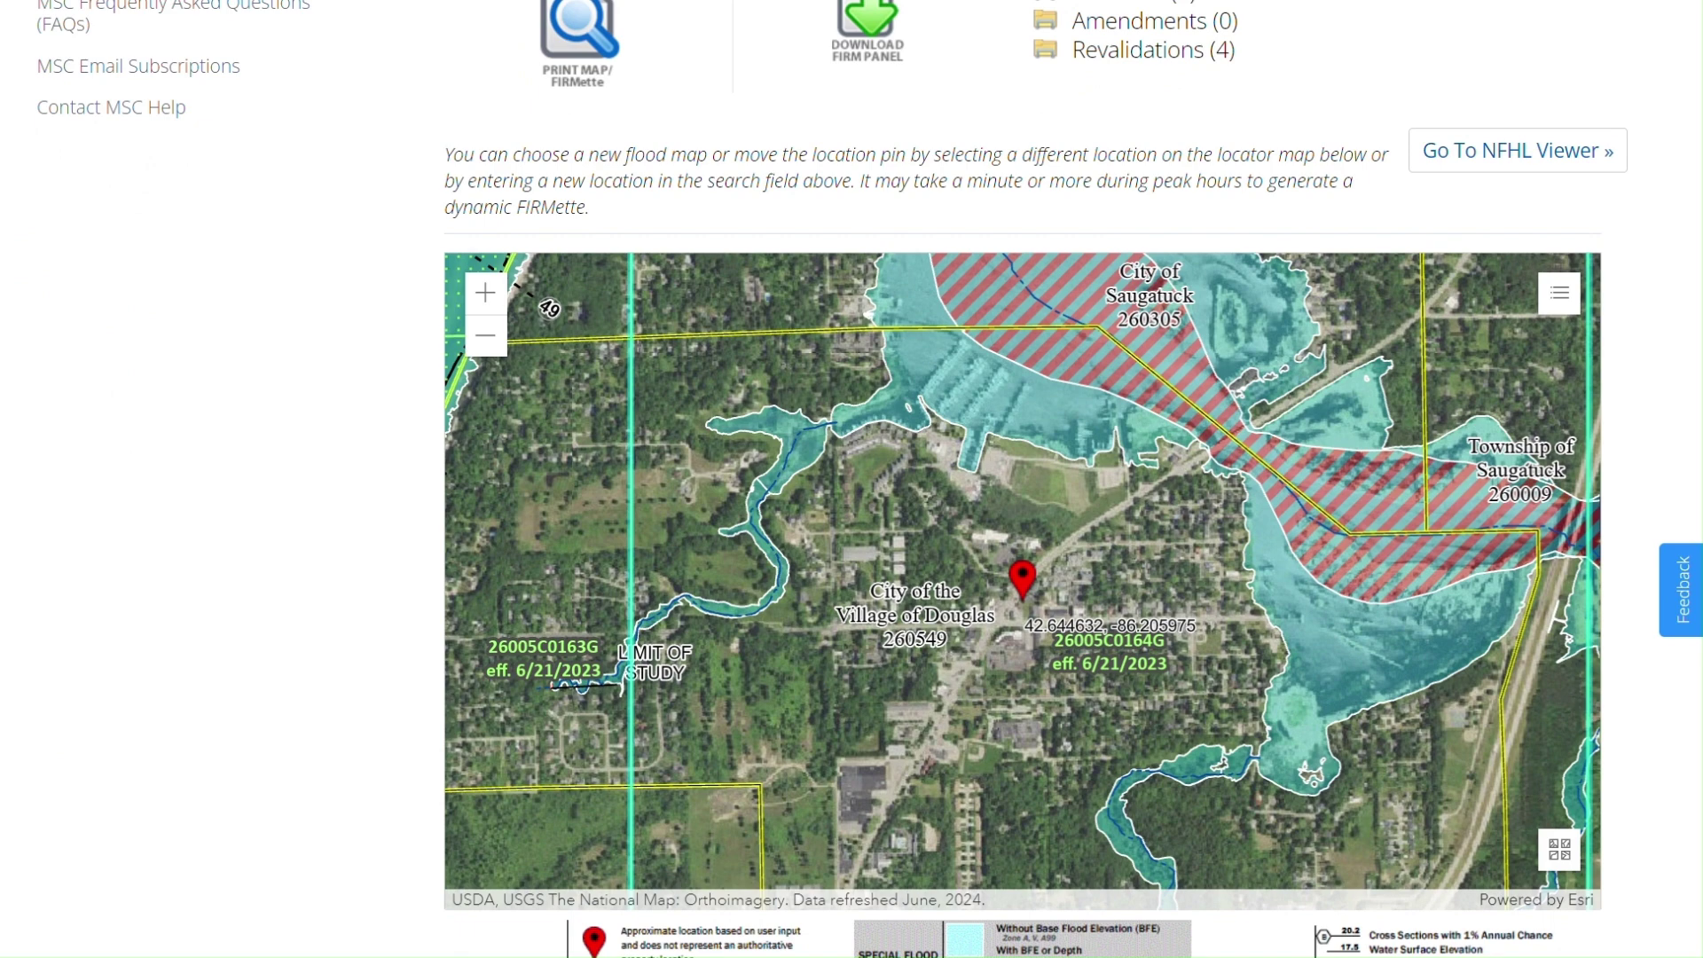
scroll(852, 479, up, 7)
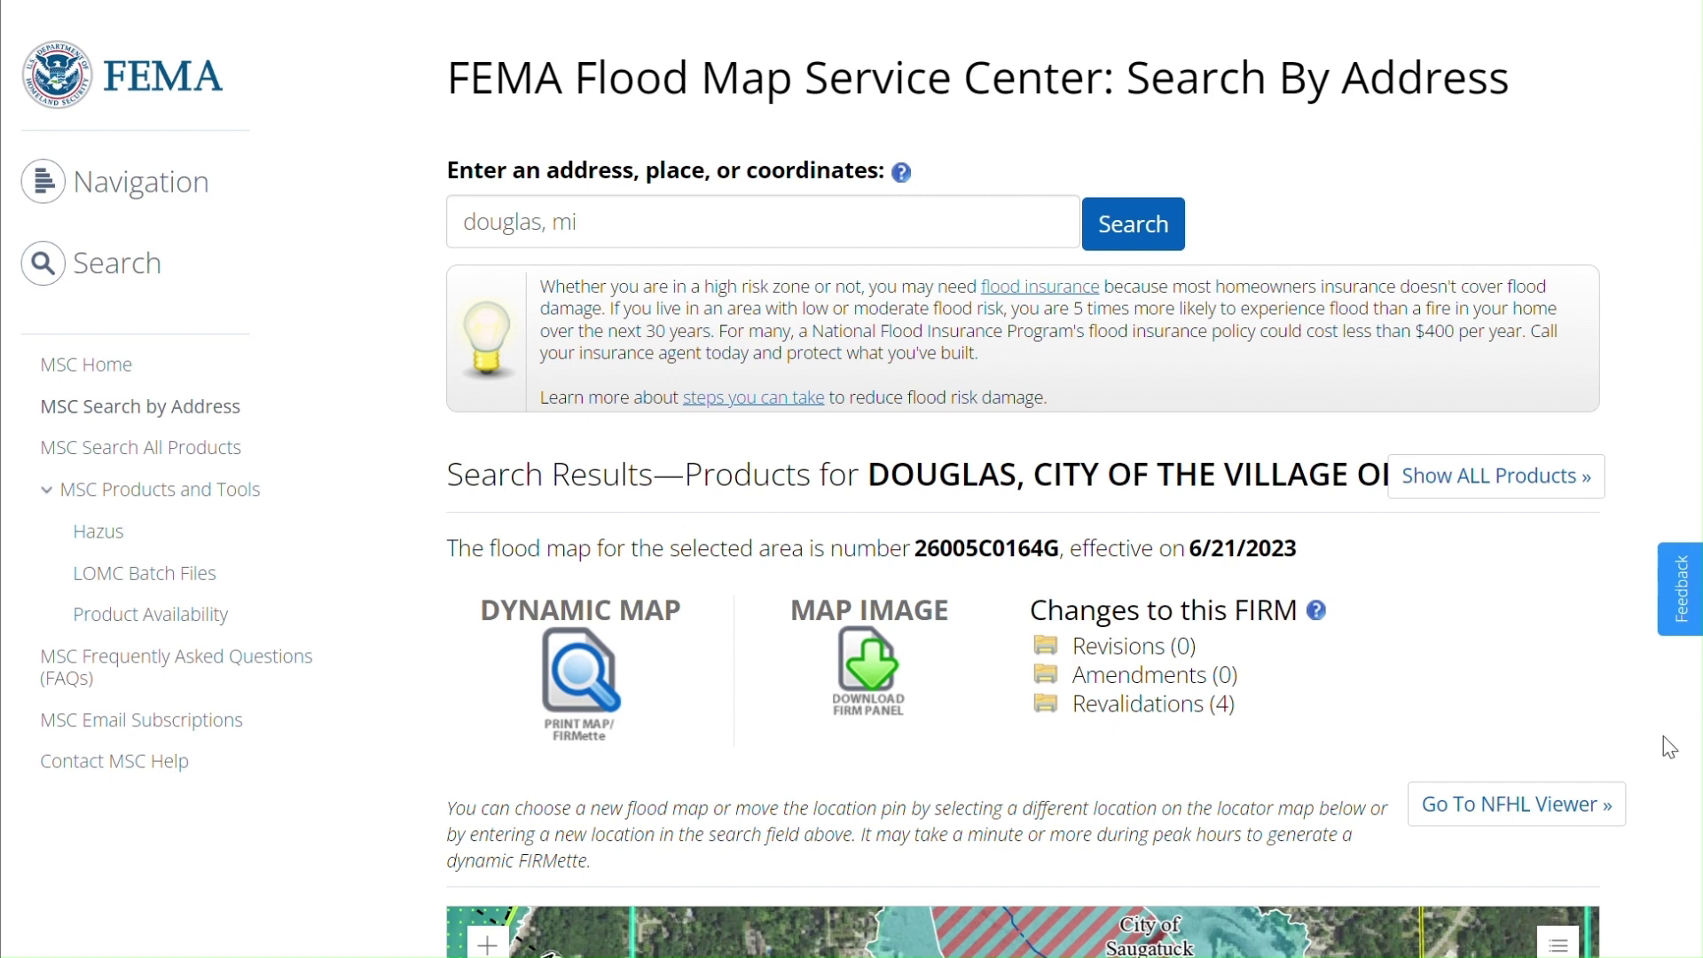
click(1169, 723)
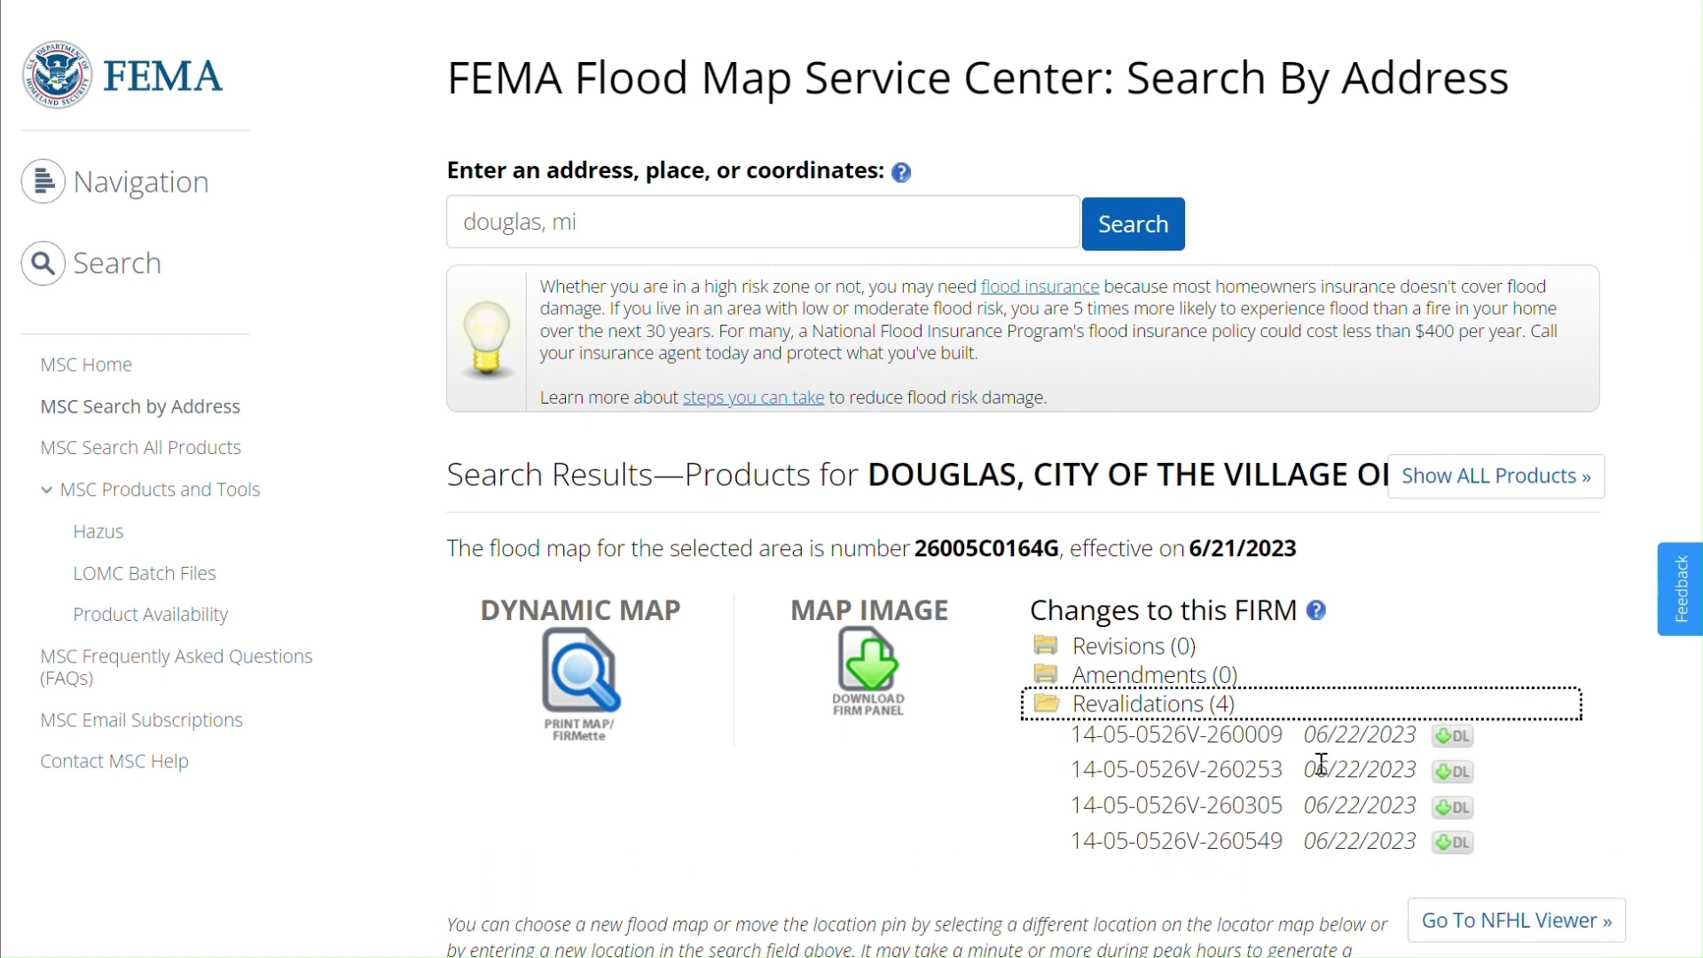
click(1193, 718)
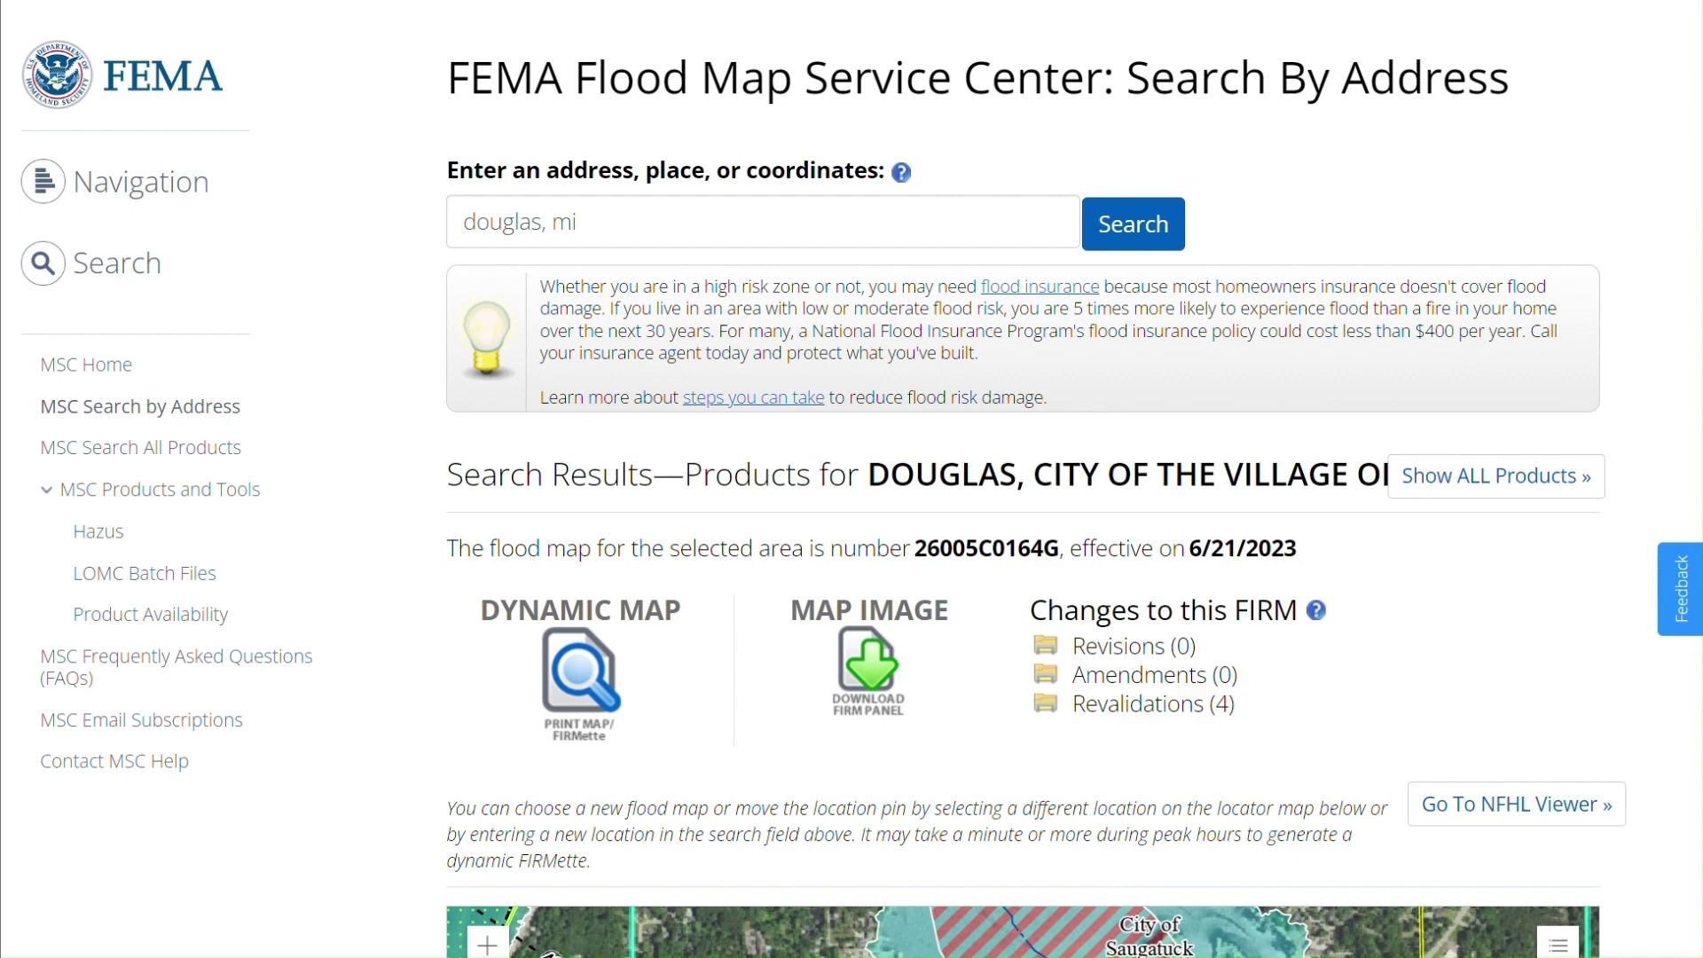
scroll(1020, 533, down, 3)
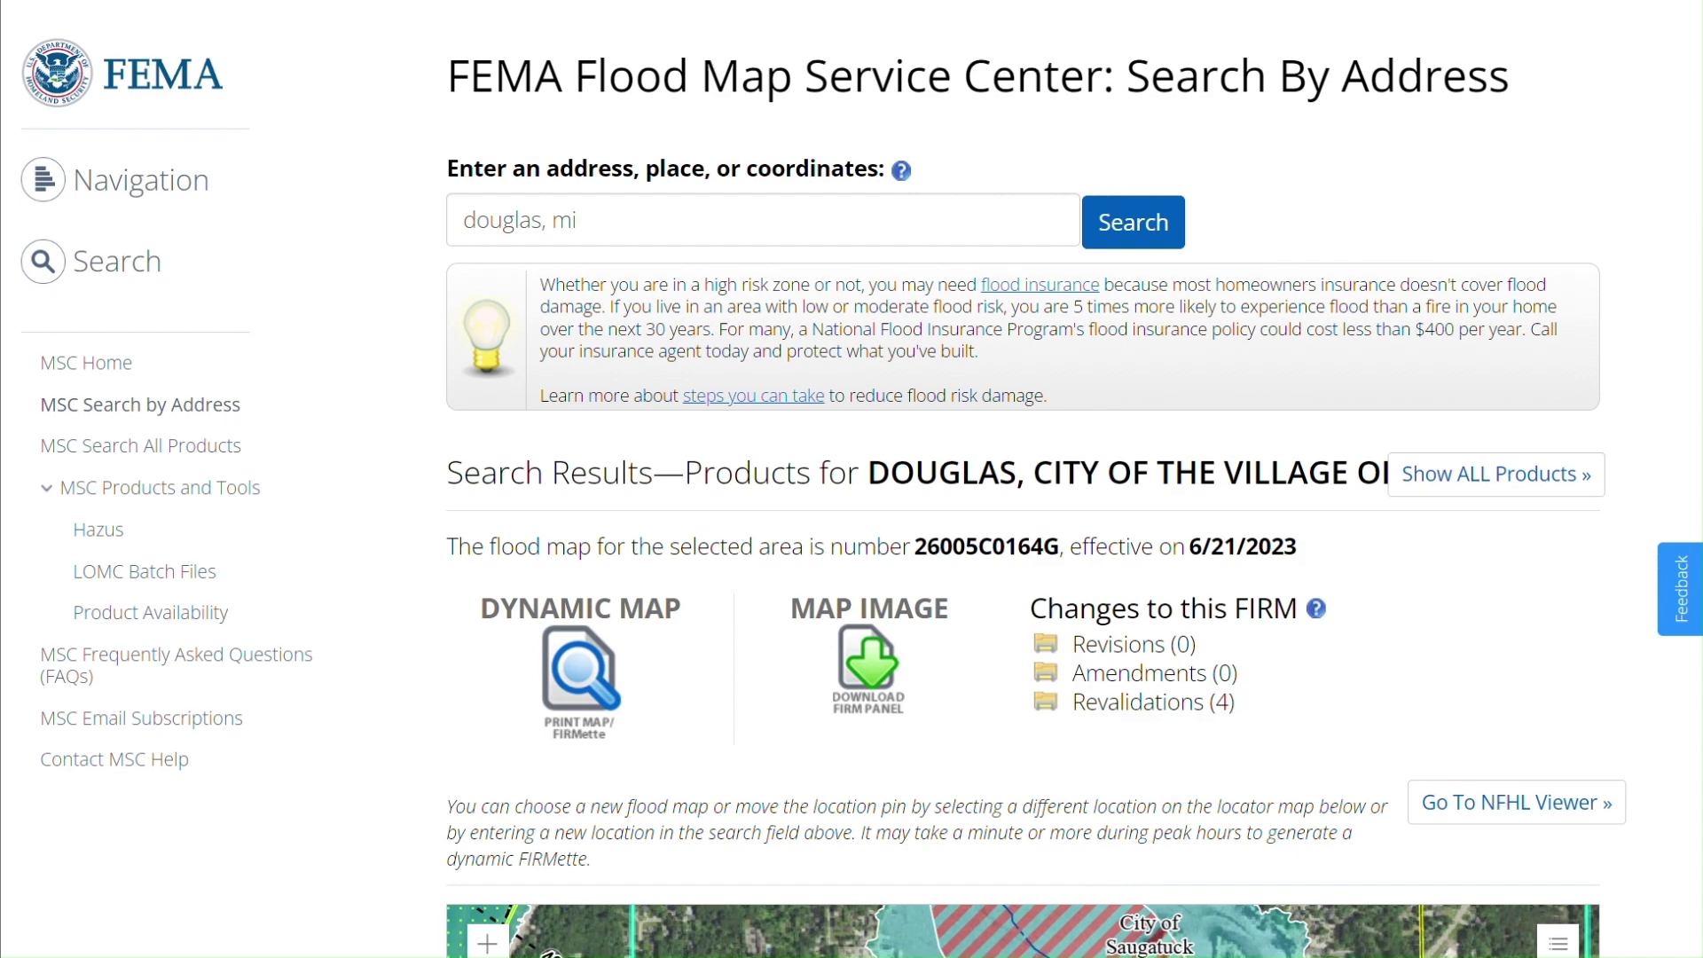
scroll(1021, 533, down, 4)
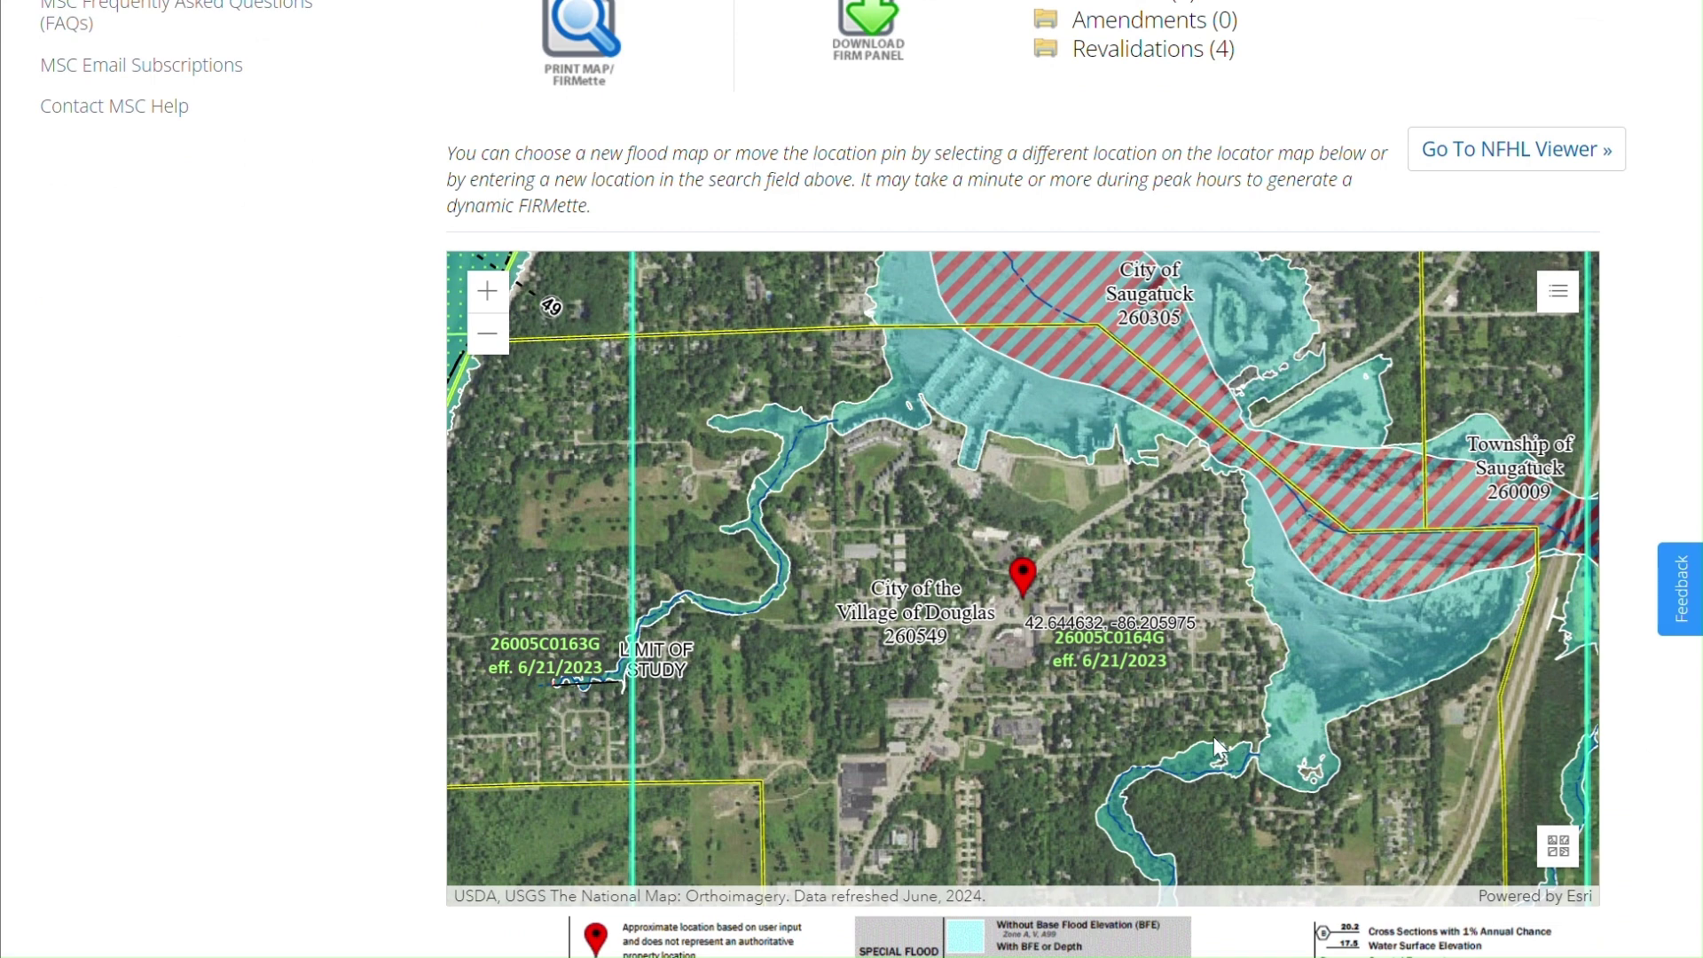
mouse_move(1144, 736)
mouse_down()
mouse_move(1107, 741)
mouse_move(1152, 739)
mouse_up()
scroll(1153, 739, down, 2)
scroll(1153, 739, up, 2)
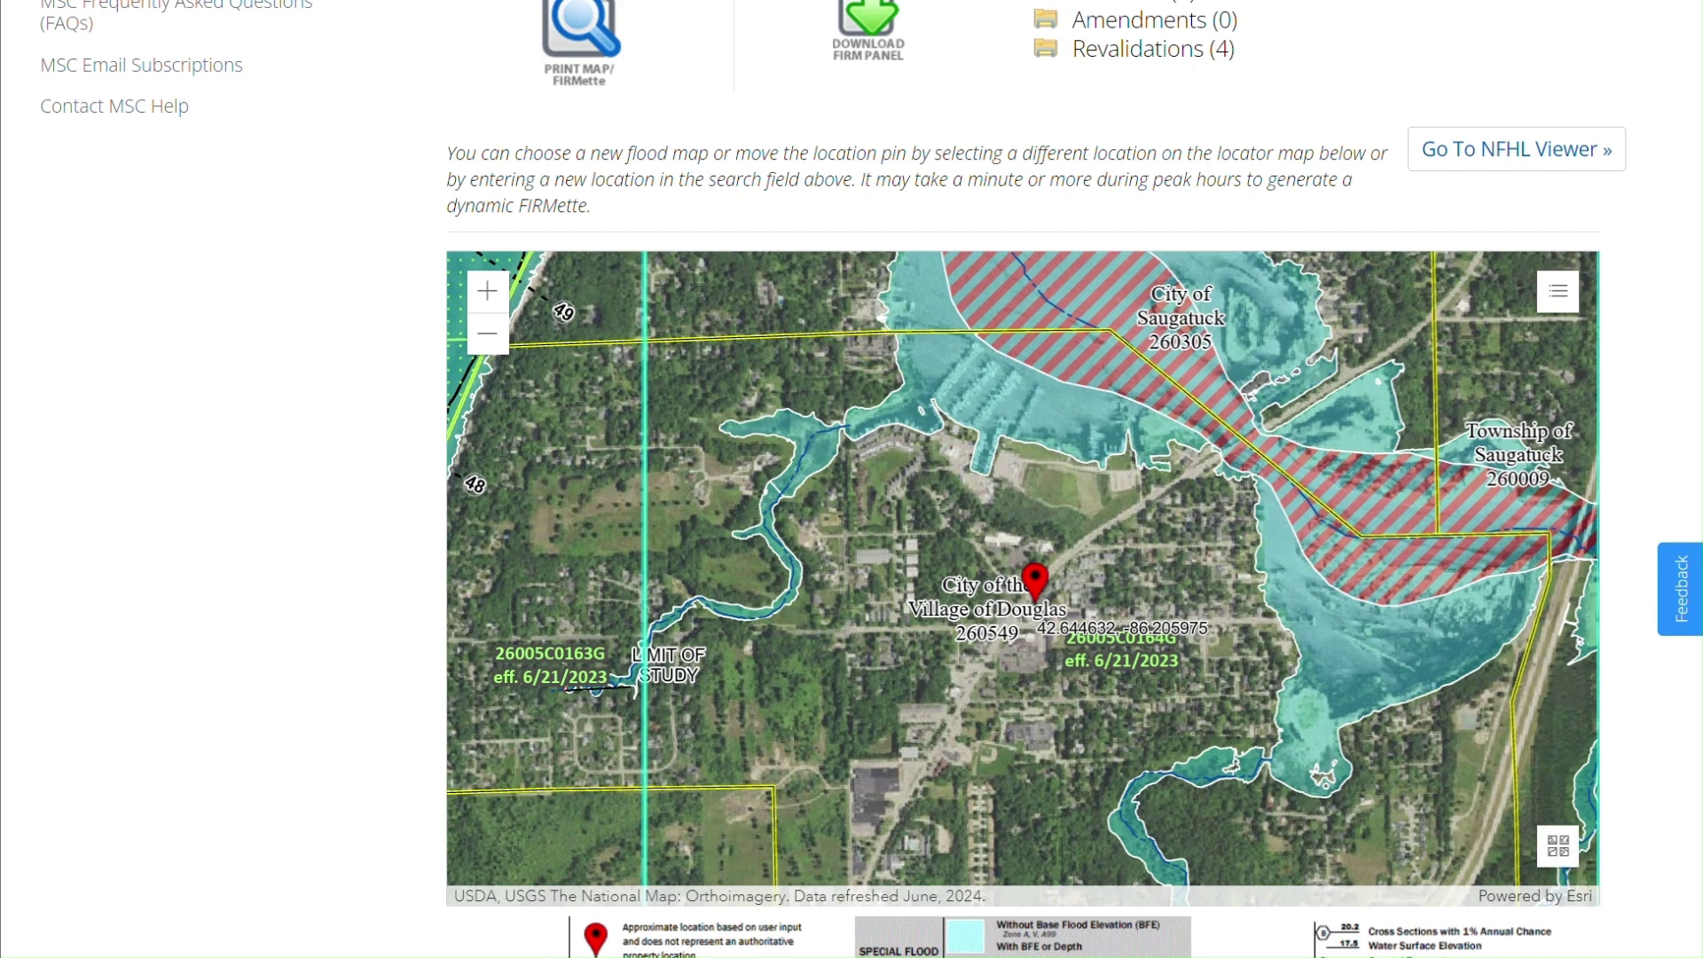
scroll(1021, 577, down, 1)
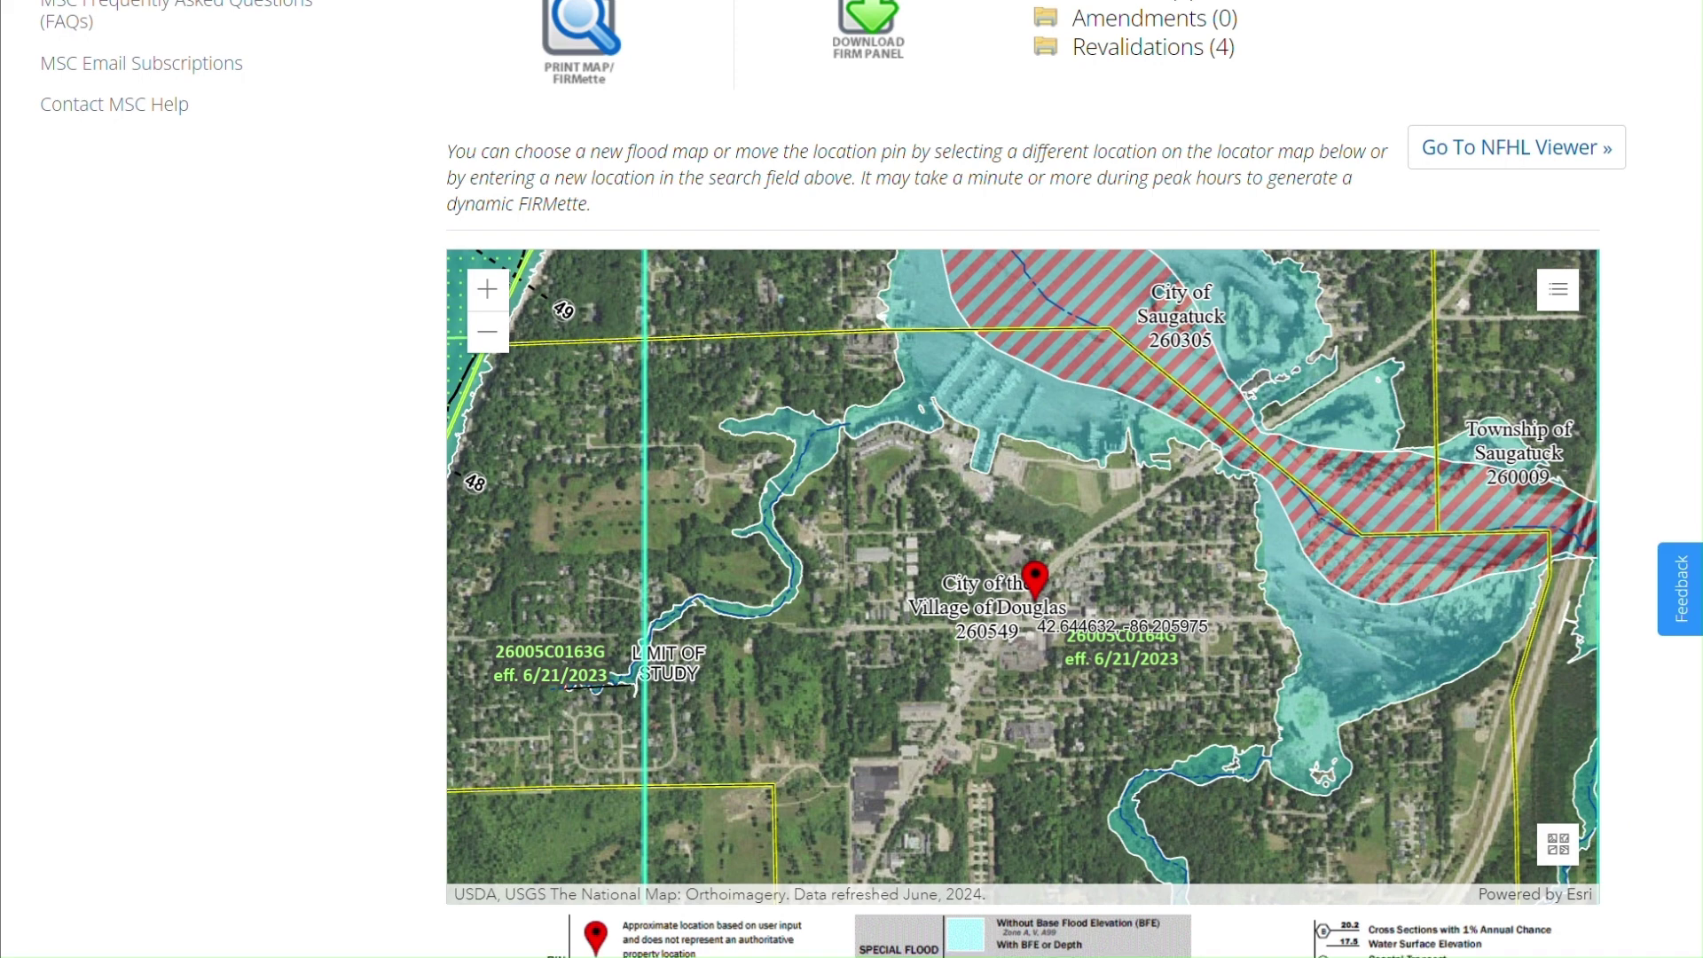
scroll(1020, 576, down, 2)
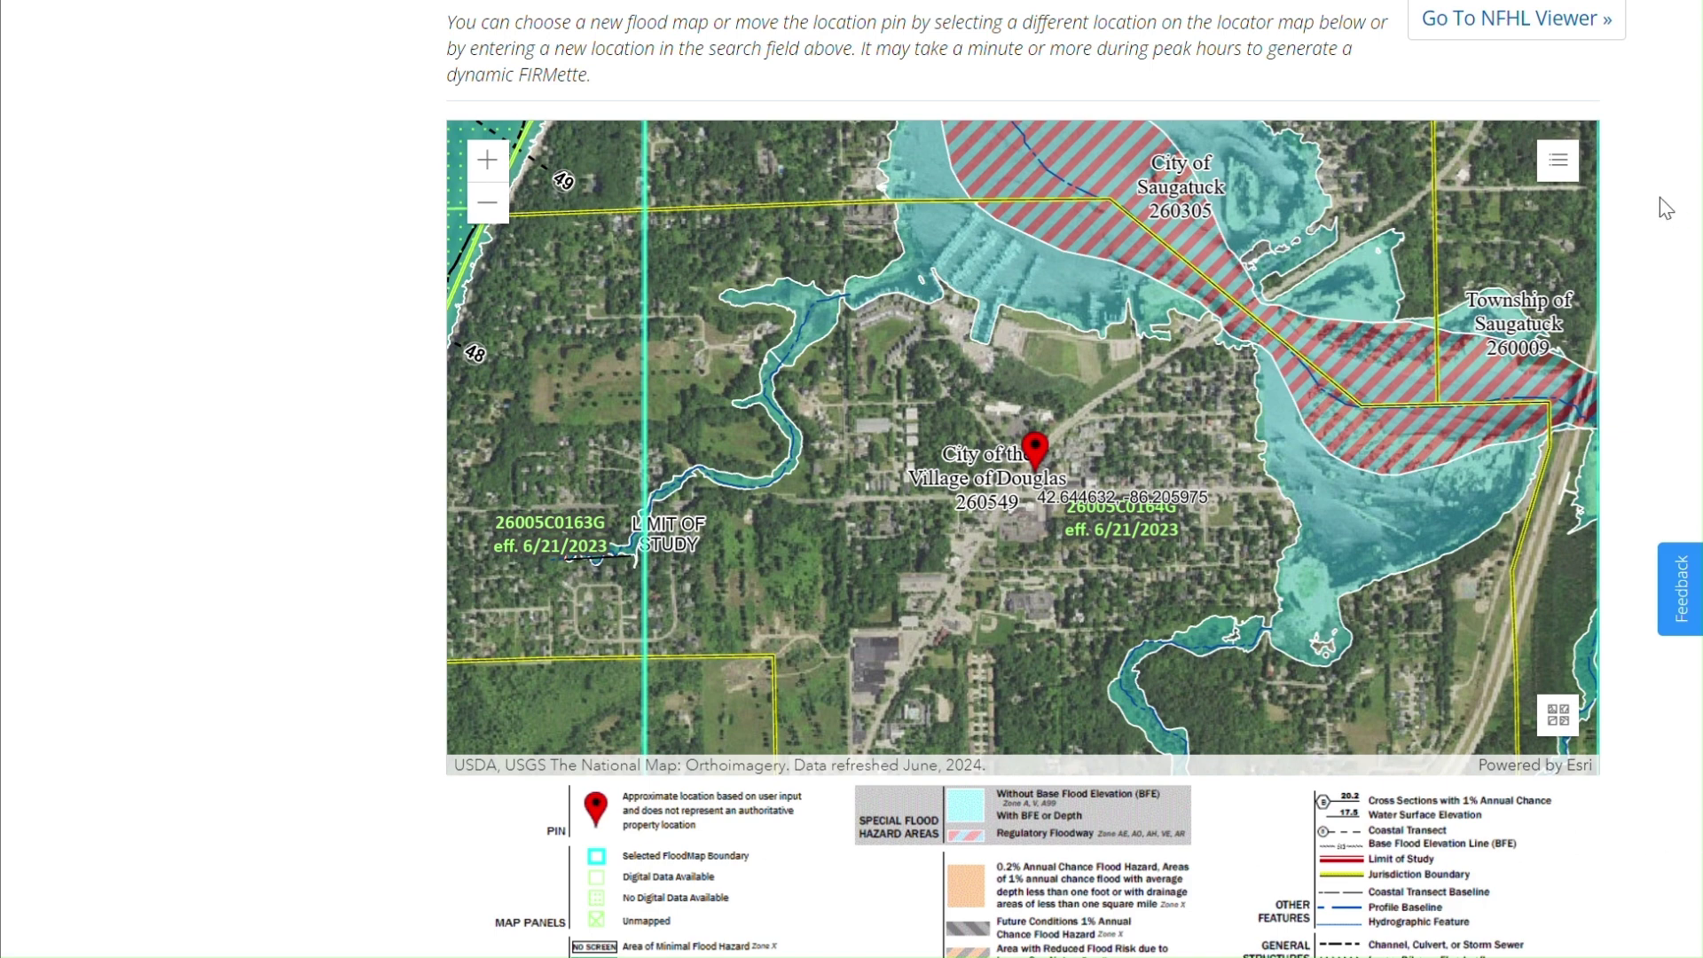
click(1559, 164)
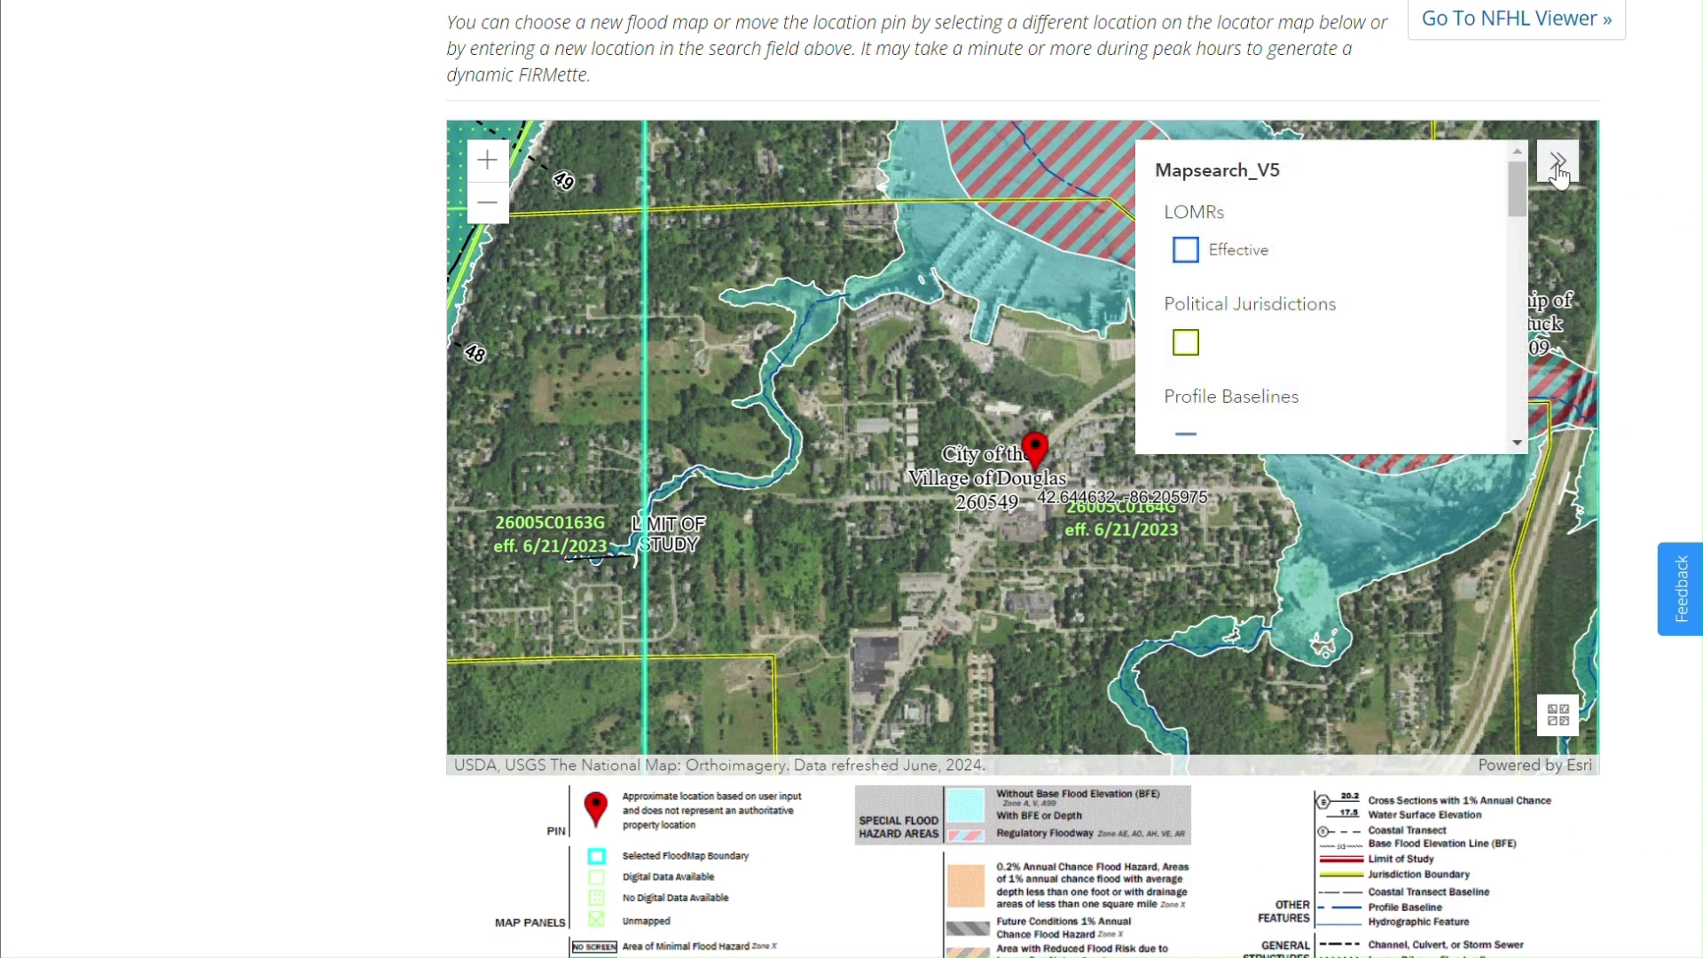
click(1559, 168)
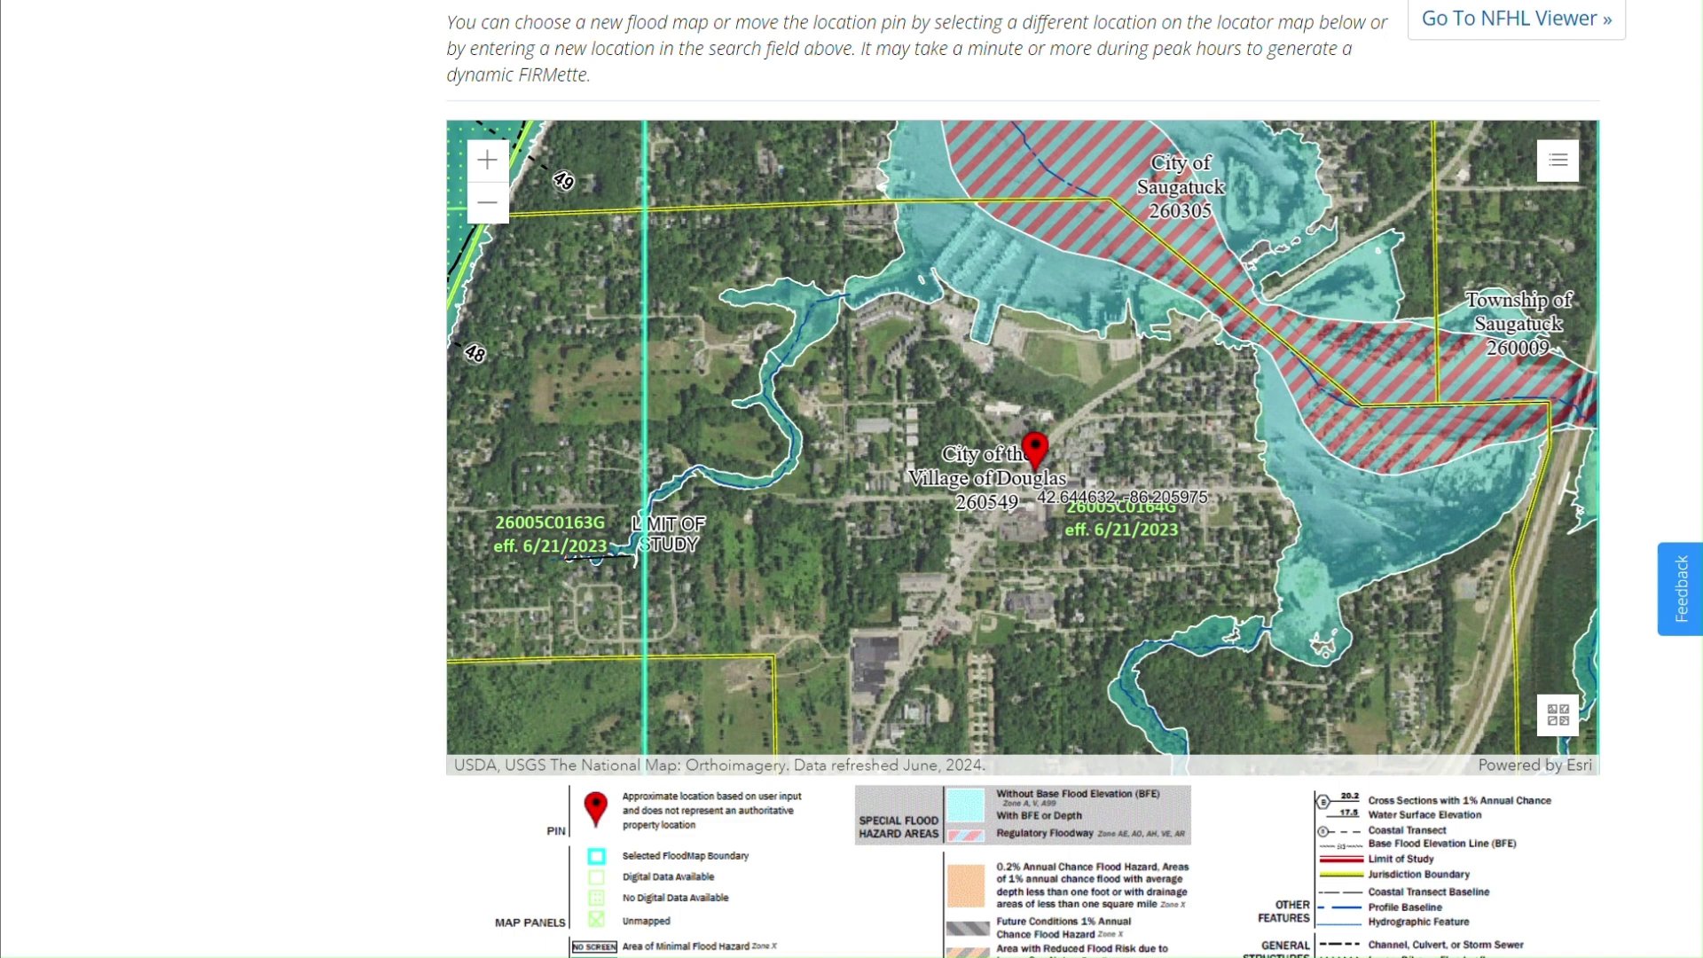
scroll(1029, 479, up, 3)
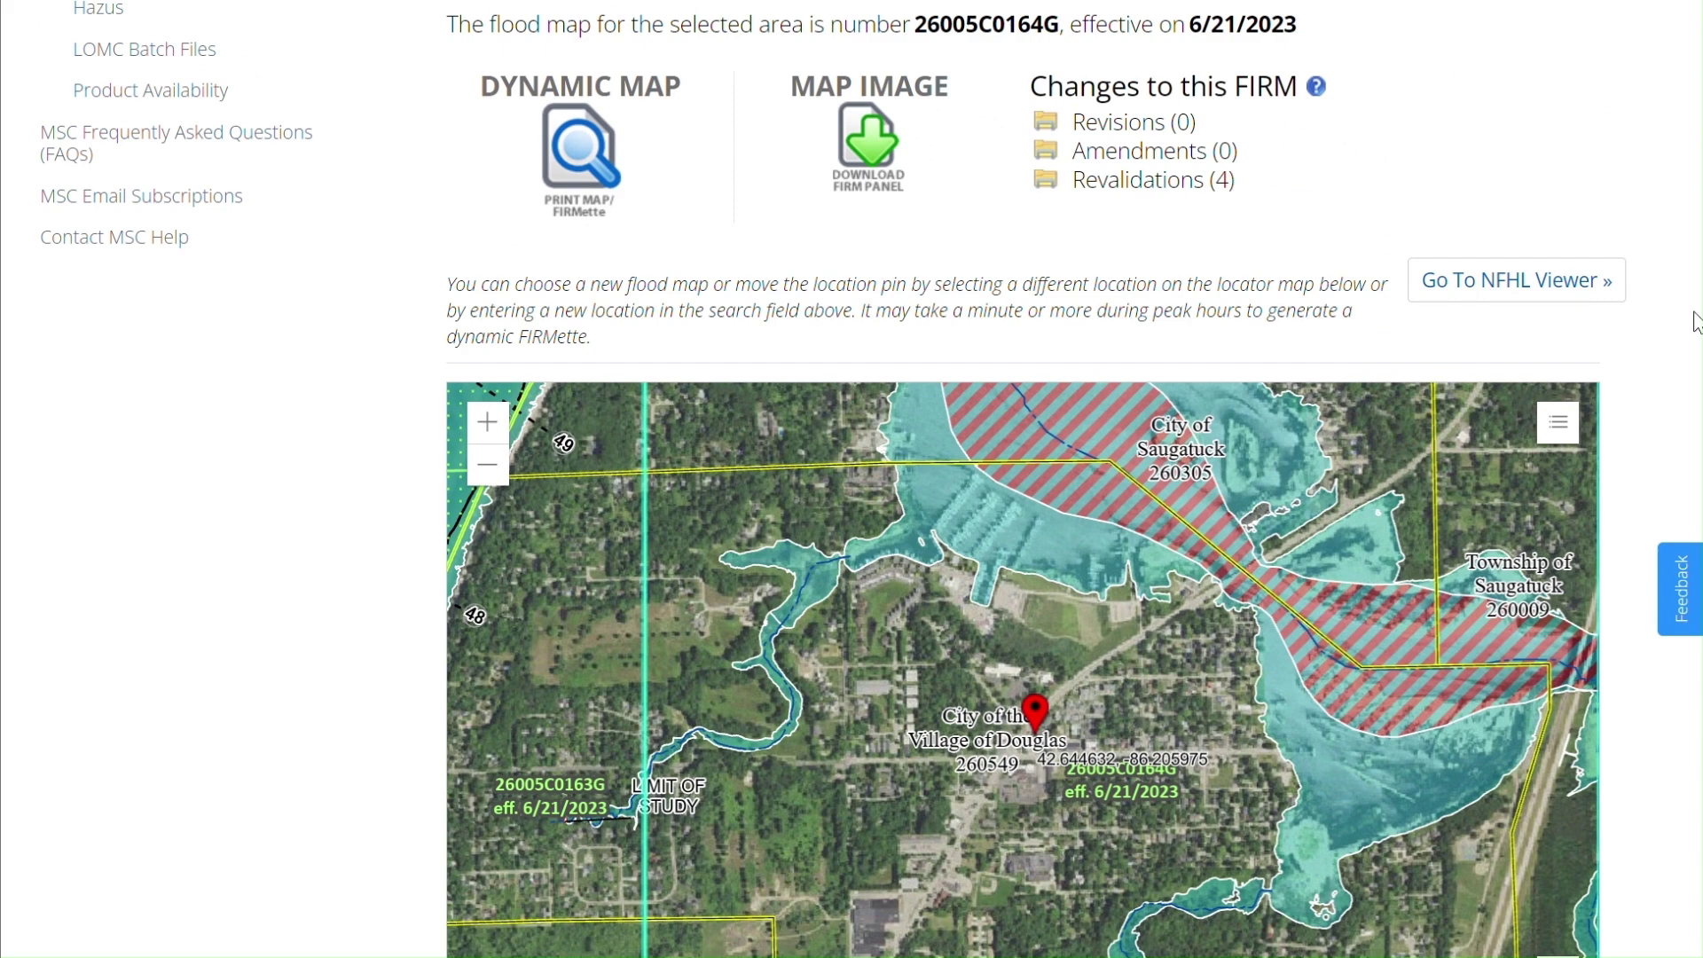
- Open the Douglas flood area in the NFHL Viewer, dismissing the welcome message and Print Tool
click(1522, 300)
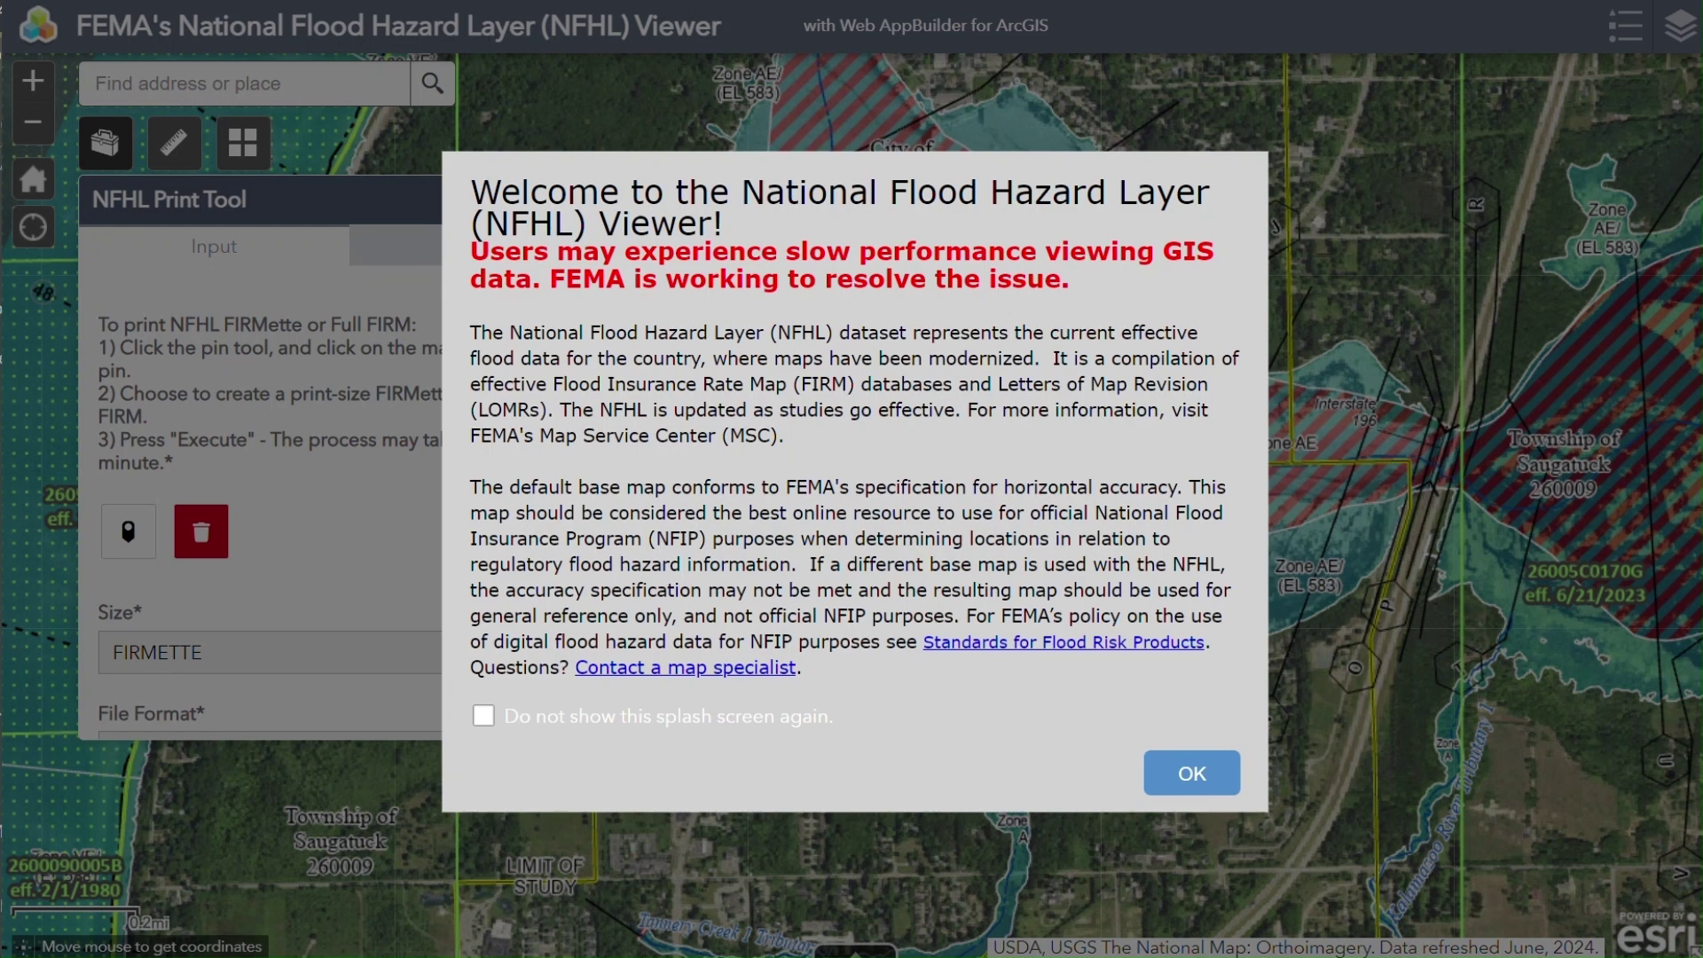
click(1191, 773)
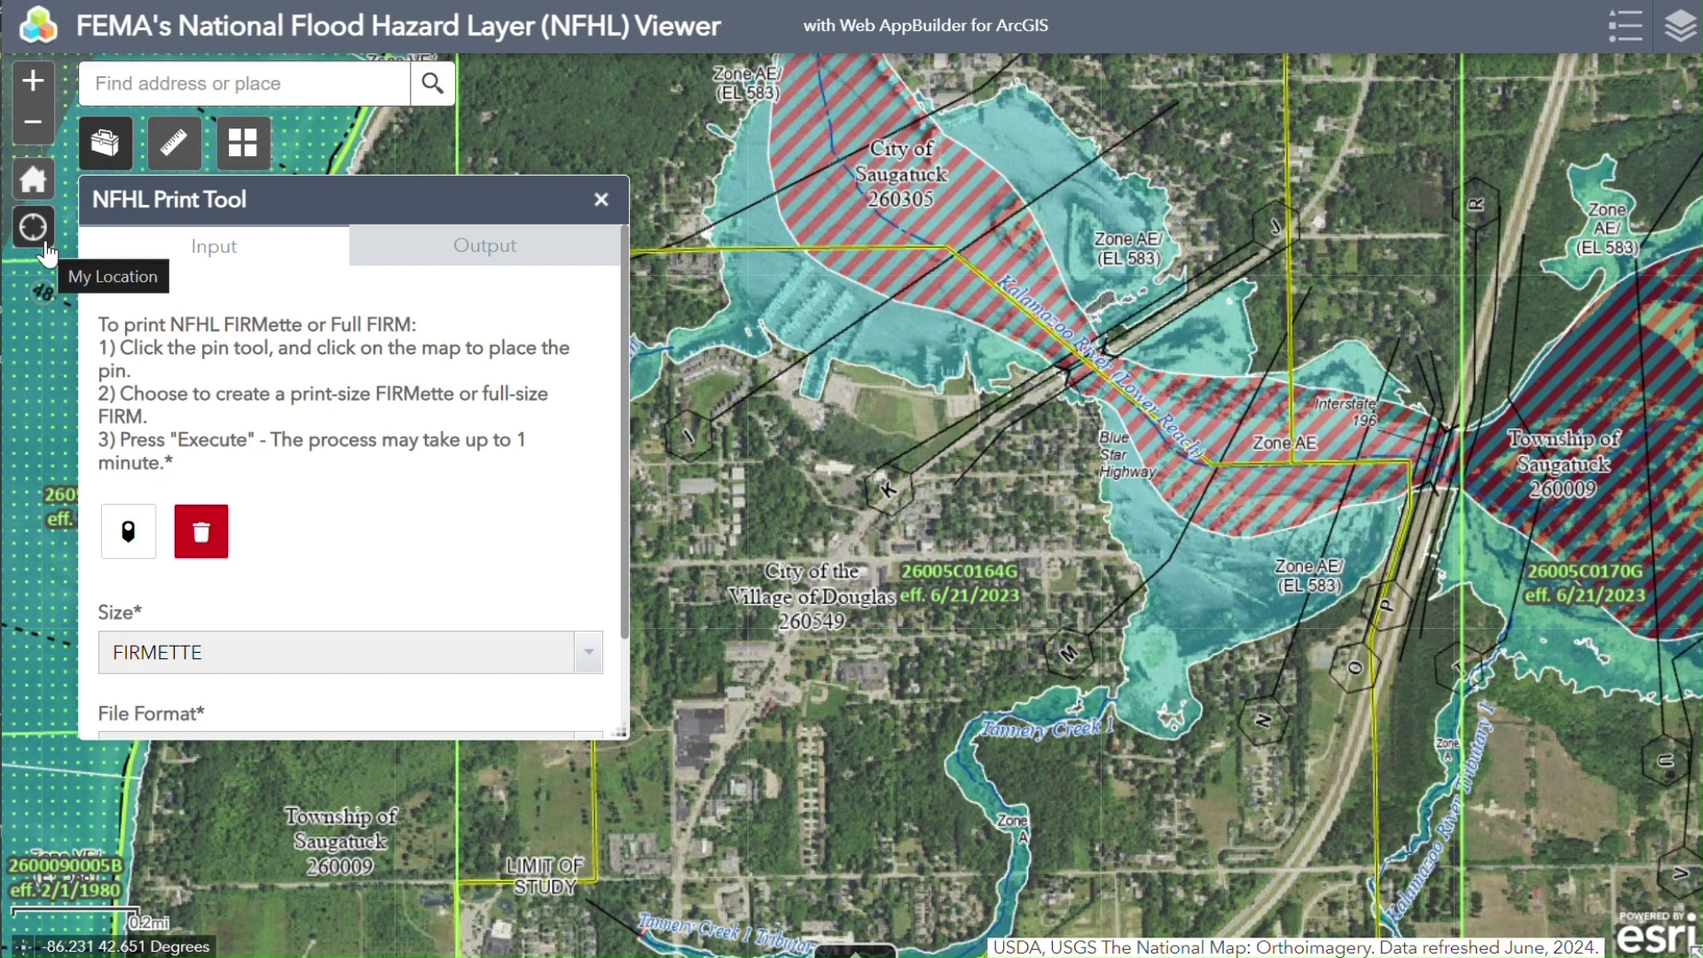
click(125, 169)
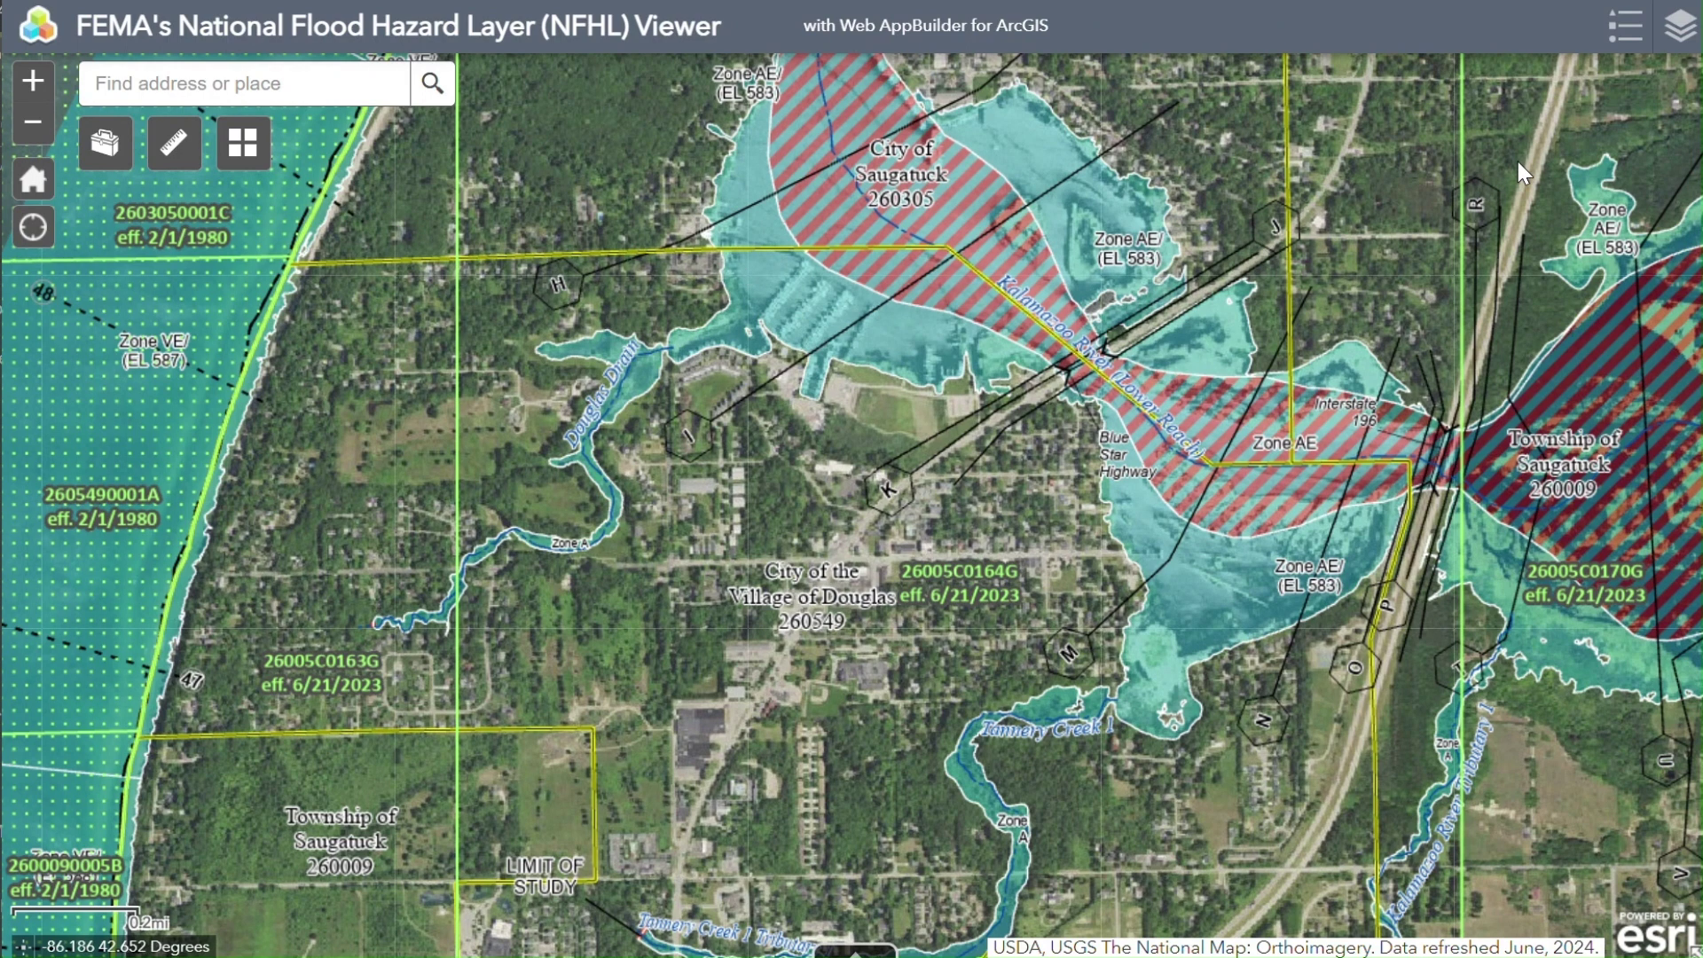
- Look through the map legend's flood symbols, then bring up the Layer List
click(1623, 29)
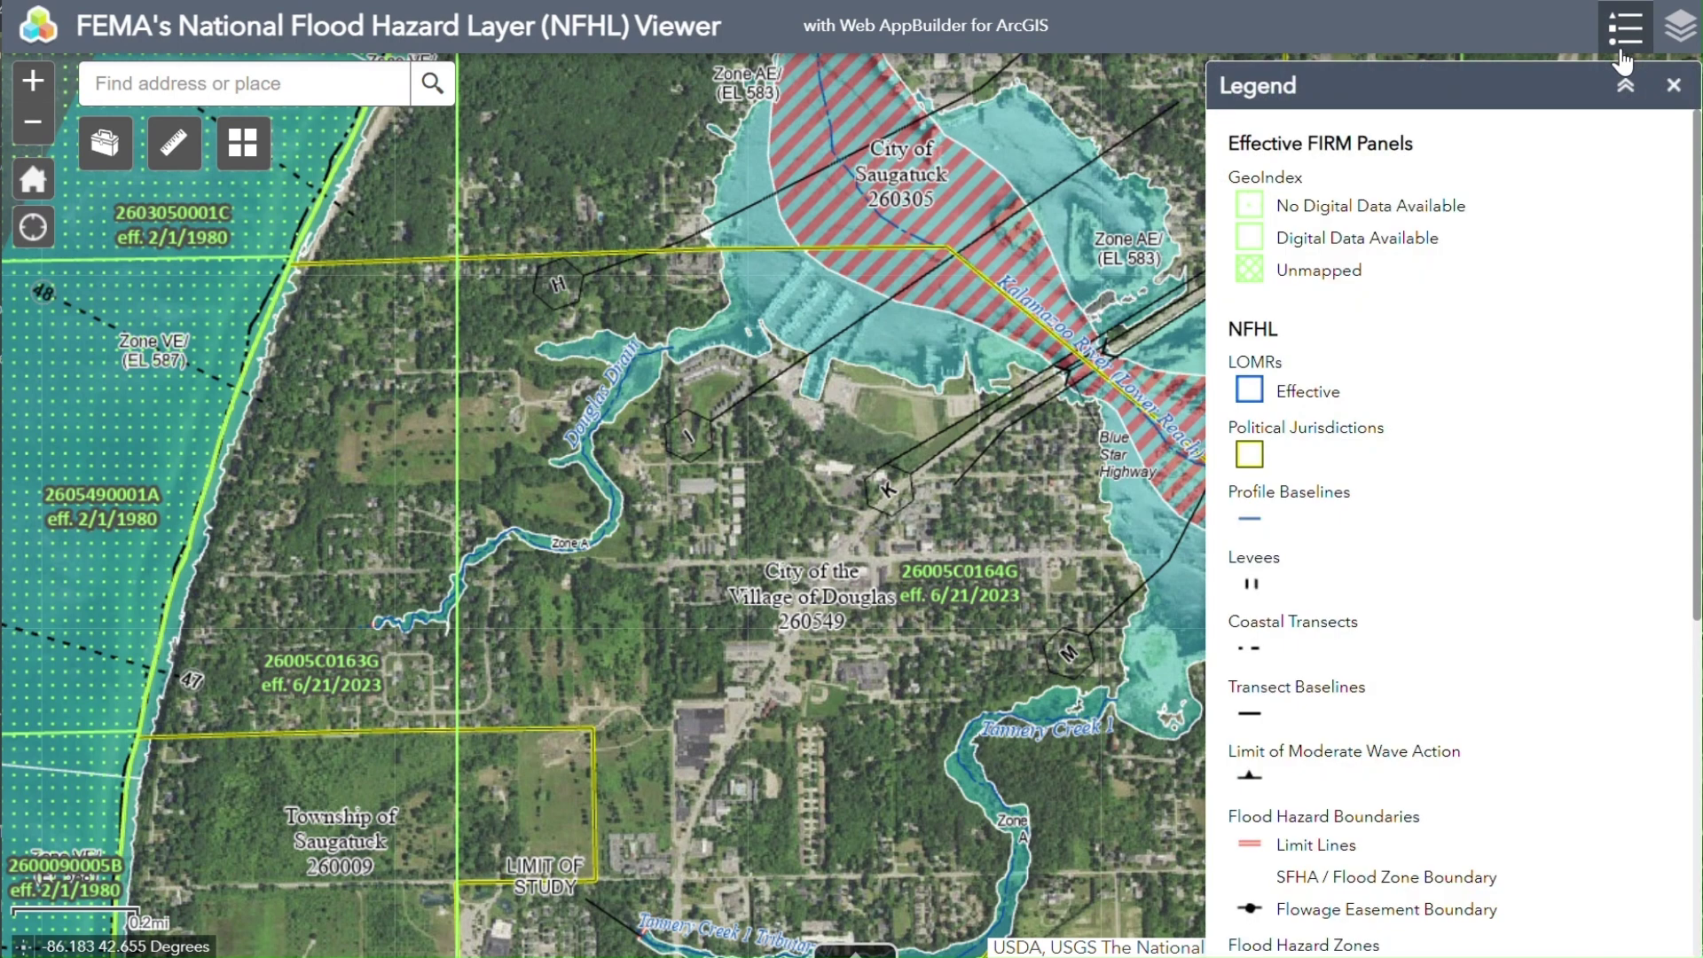
scroll(1608, 317, down, 3)
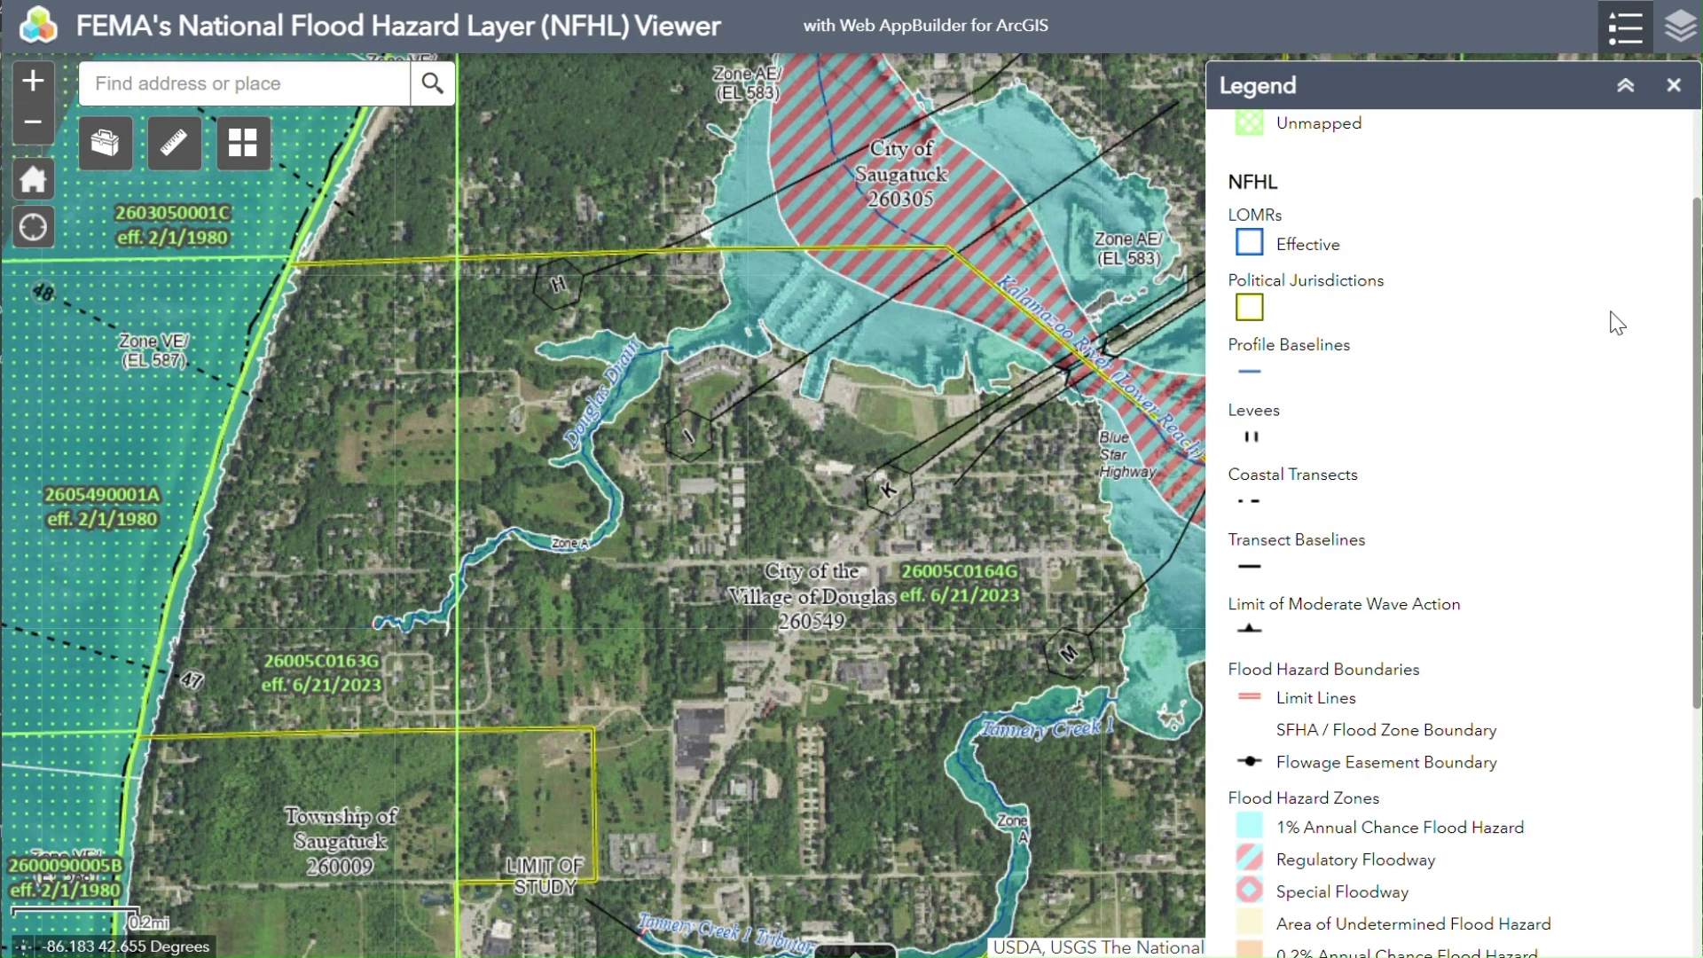
scroll(1618, 321, up, 3)
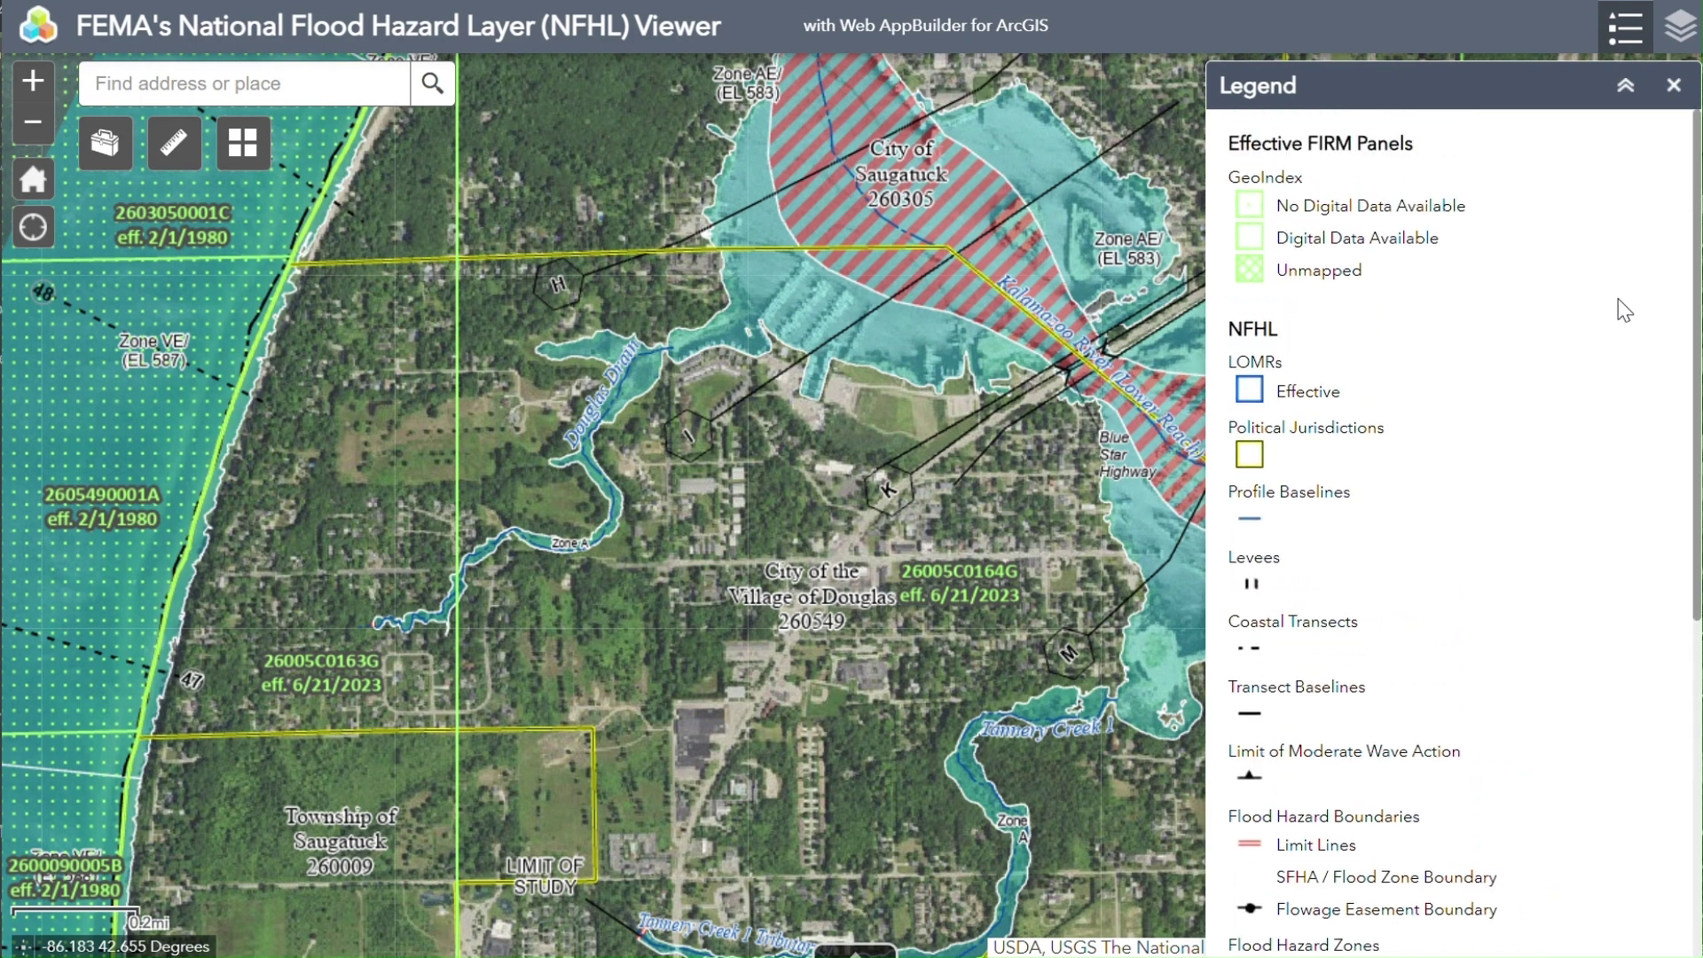
click(1674, 85)
click(1680, 40)
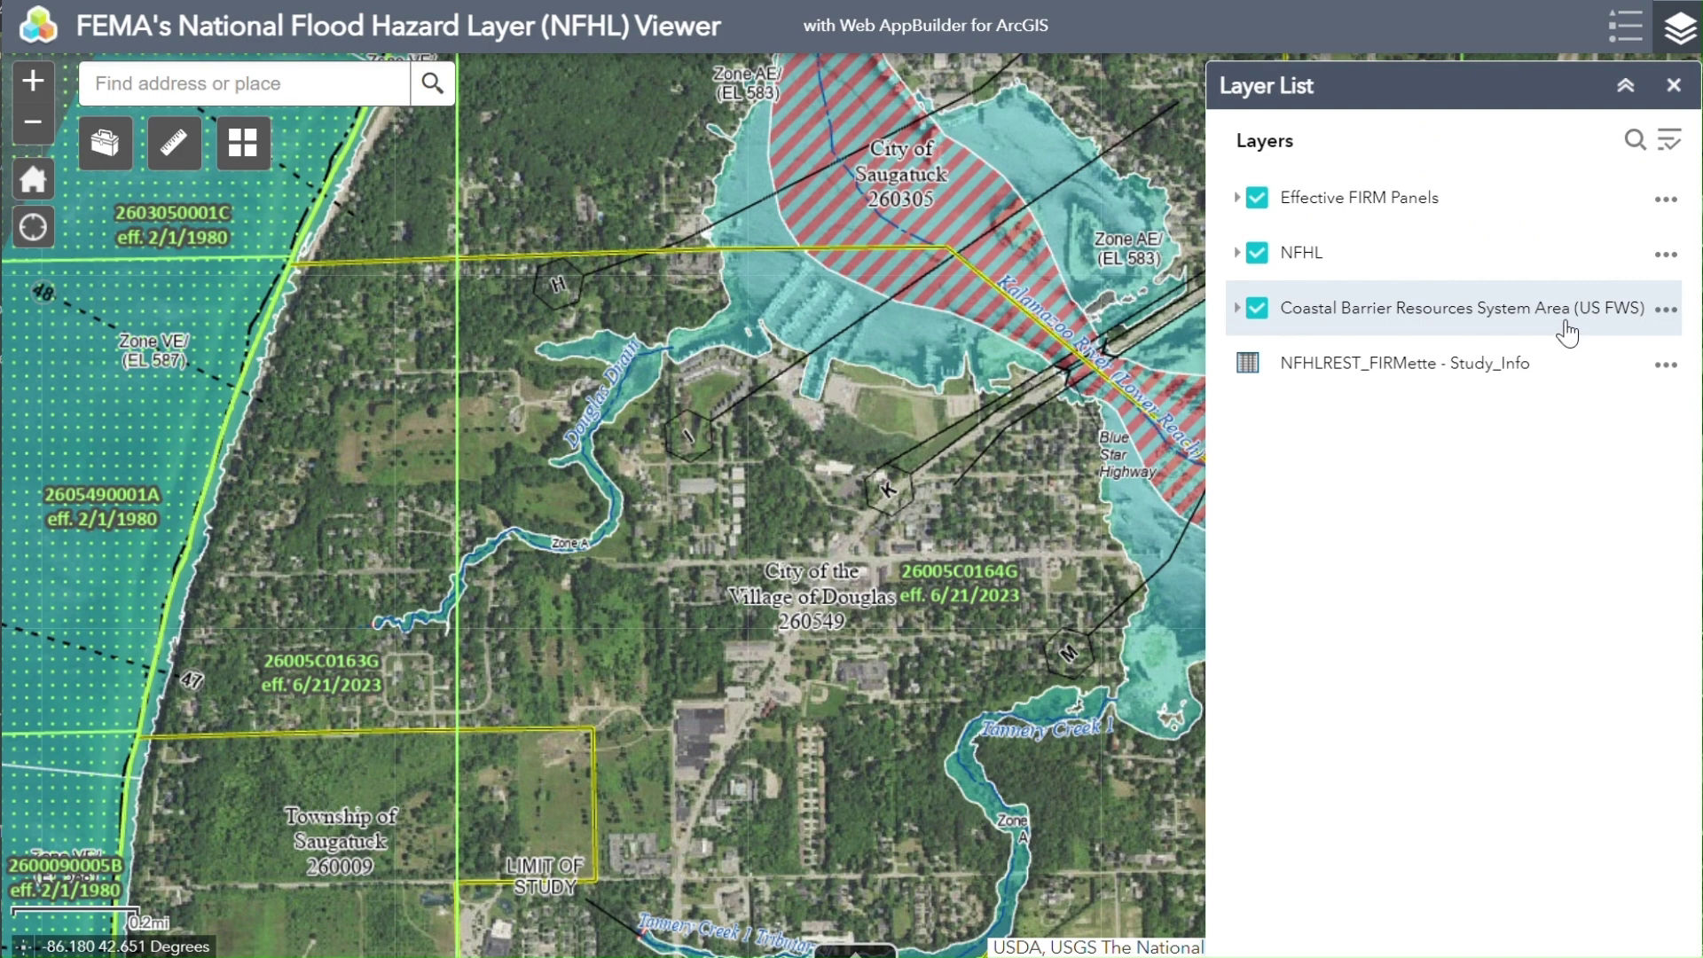
- Pan the map to centre the Saugatuck floodway, keeping the layer list open
click(1676, 92)
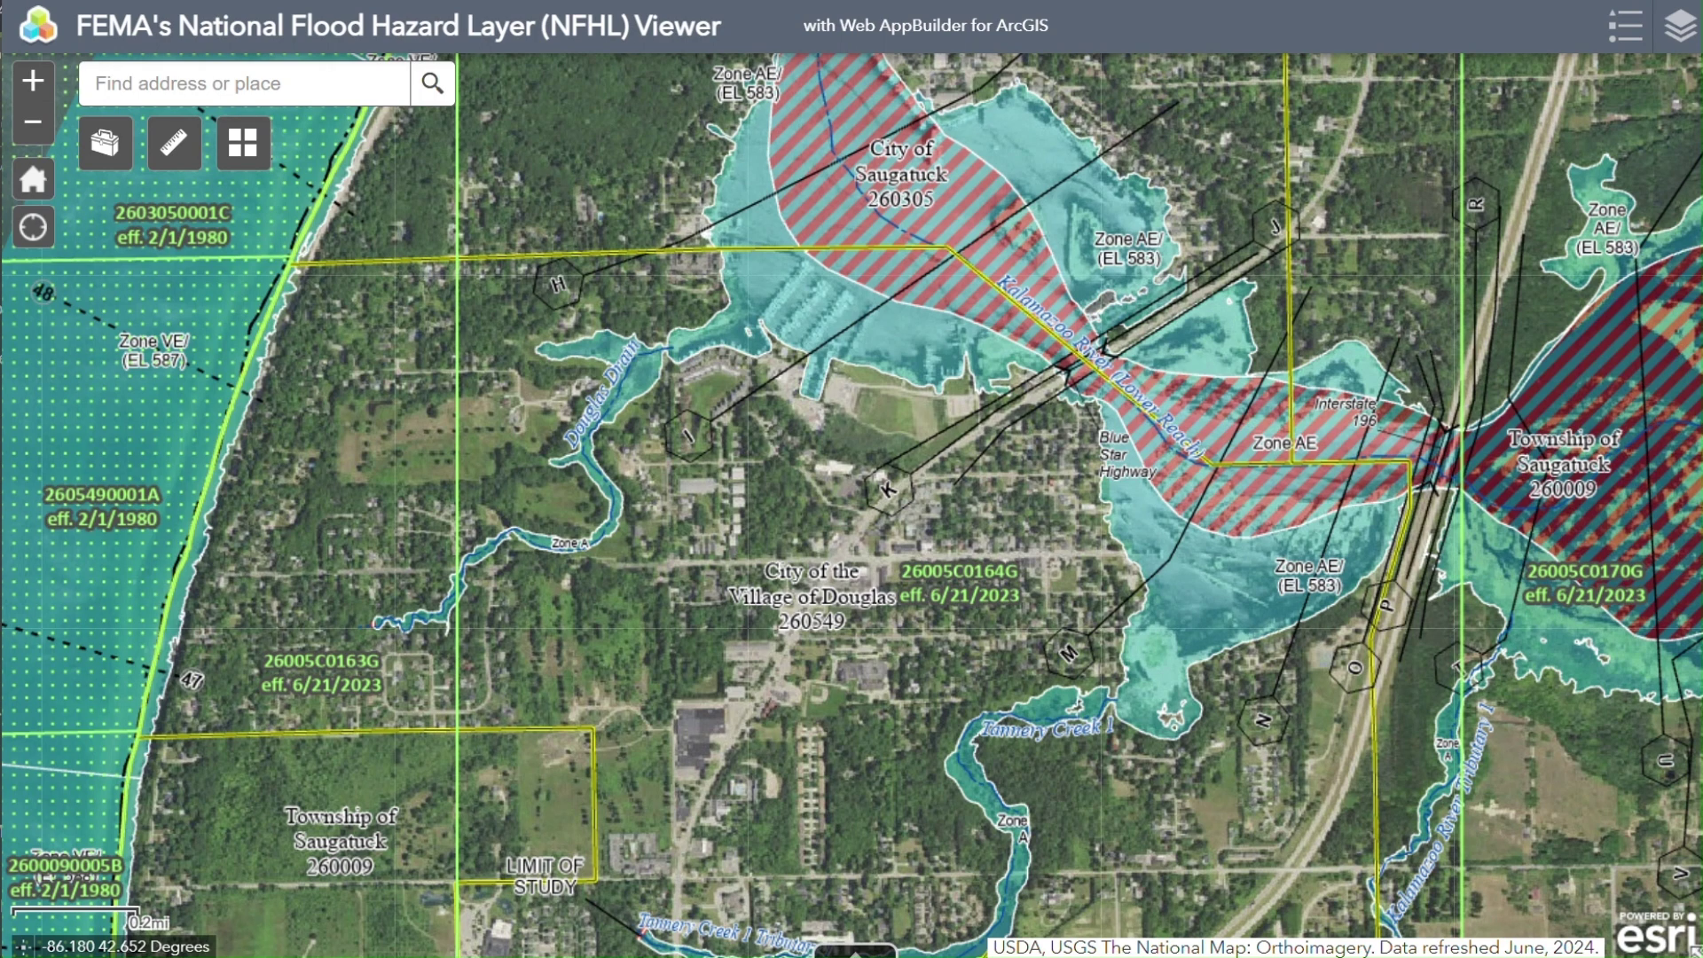
drag(1517, 330, 1169, 451)
click(1676, 31)
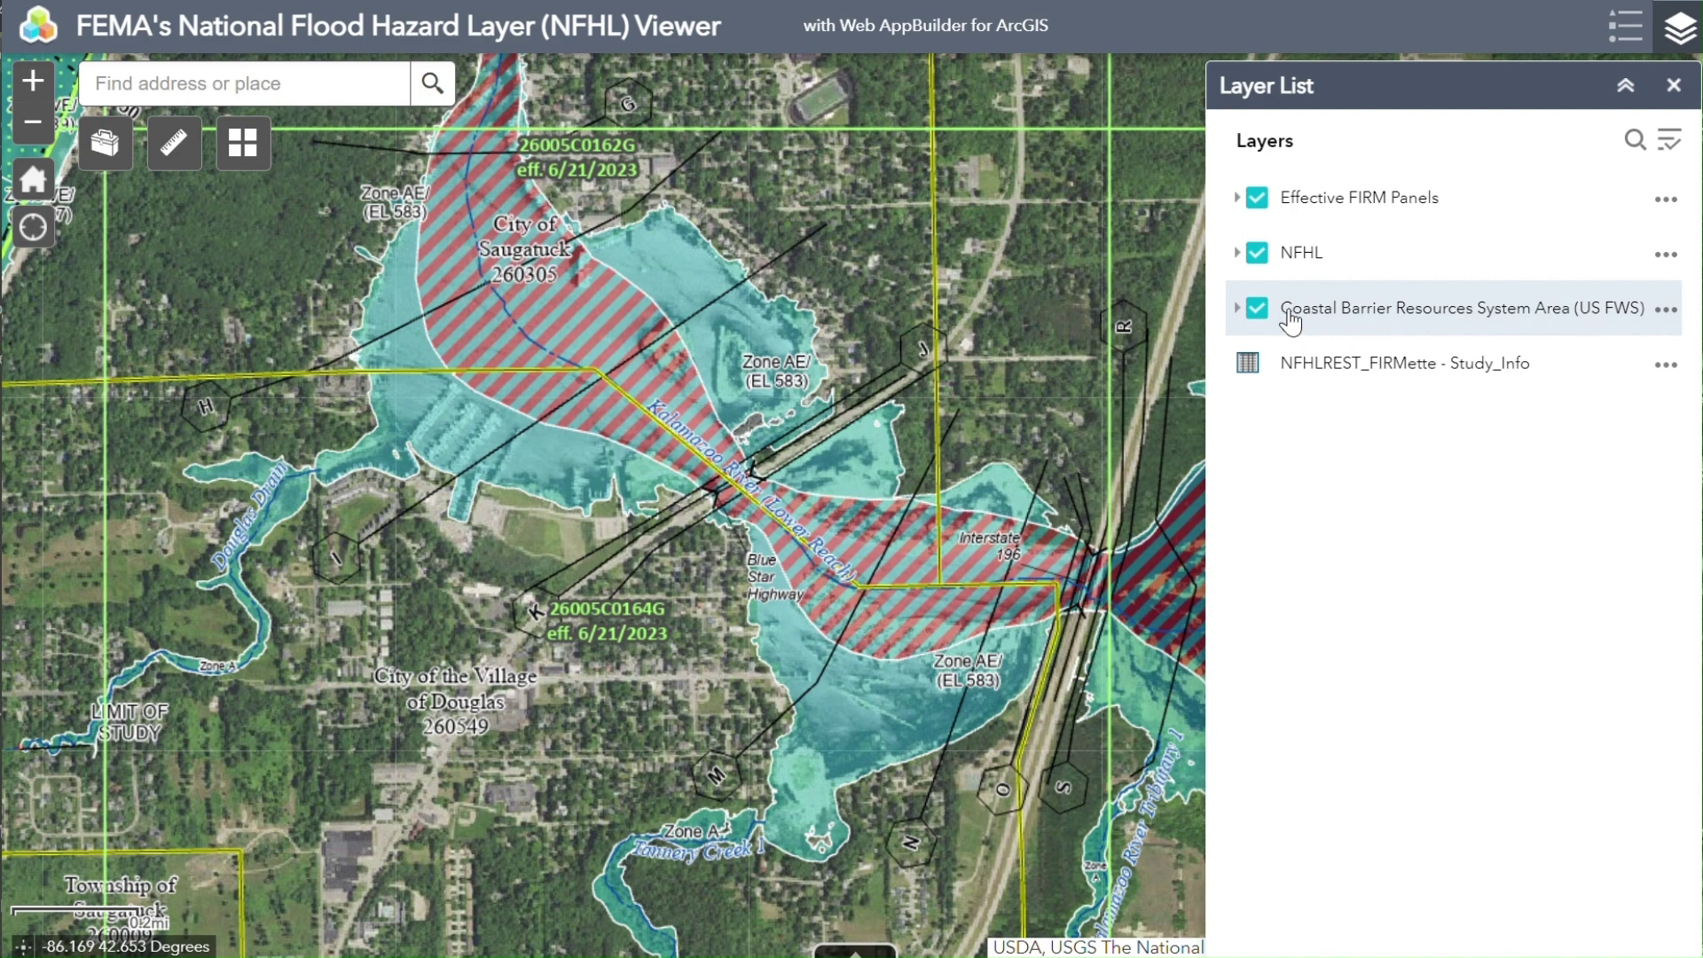
- Expand the NFHL group and switch off all of its sublayers
click(1239, 255)
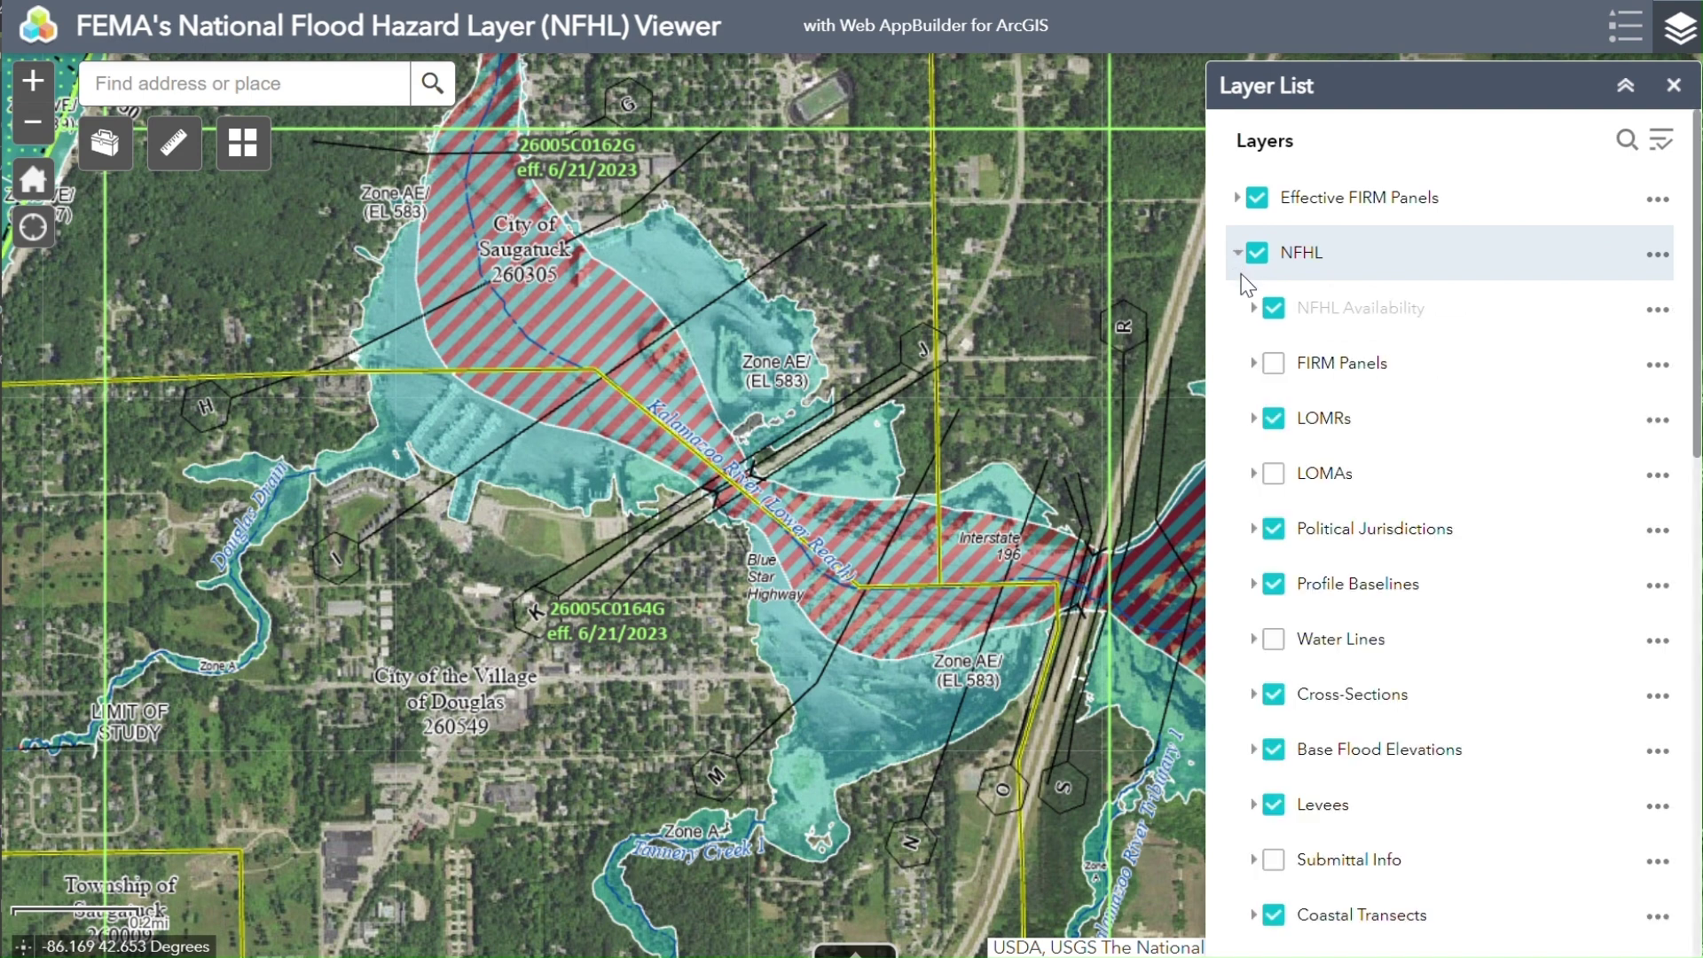
click(1272, 309)
click(1274, 417)
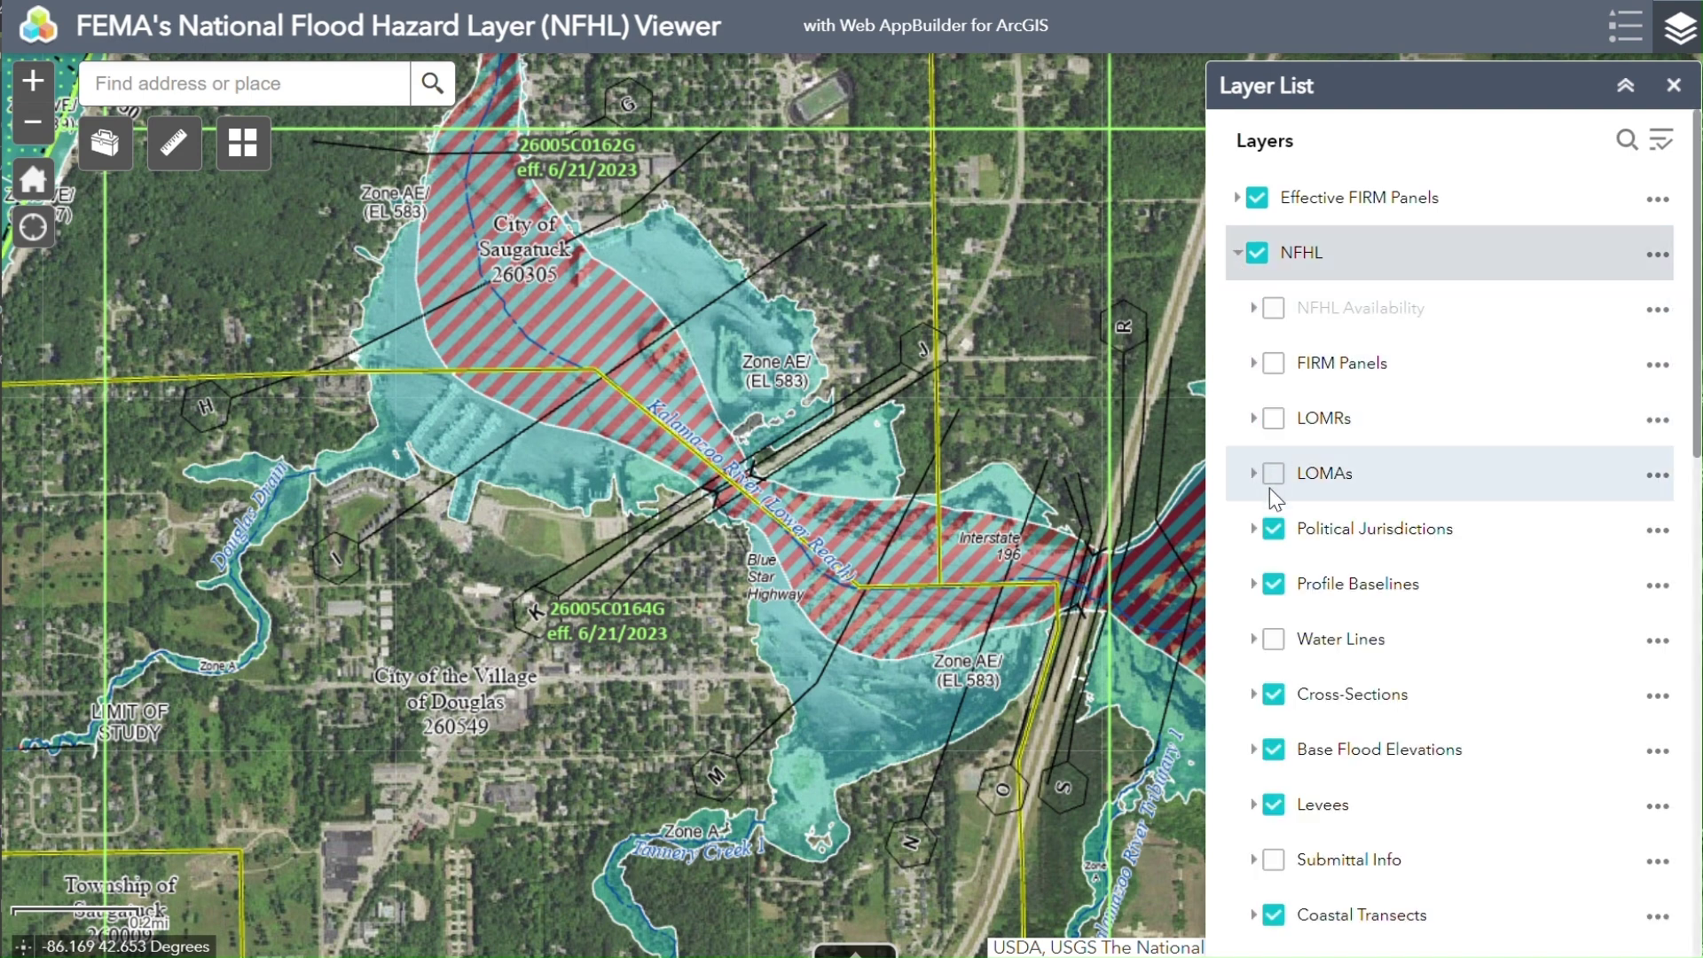
click(1273, 530)
click(1274, 586)
scroll(1278, 532, down, 5)
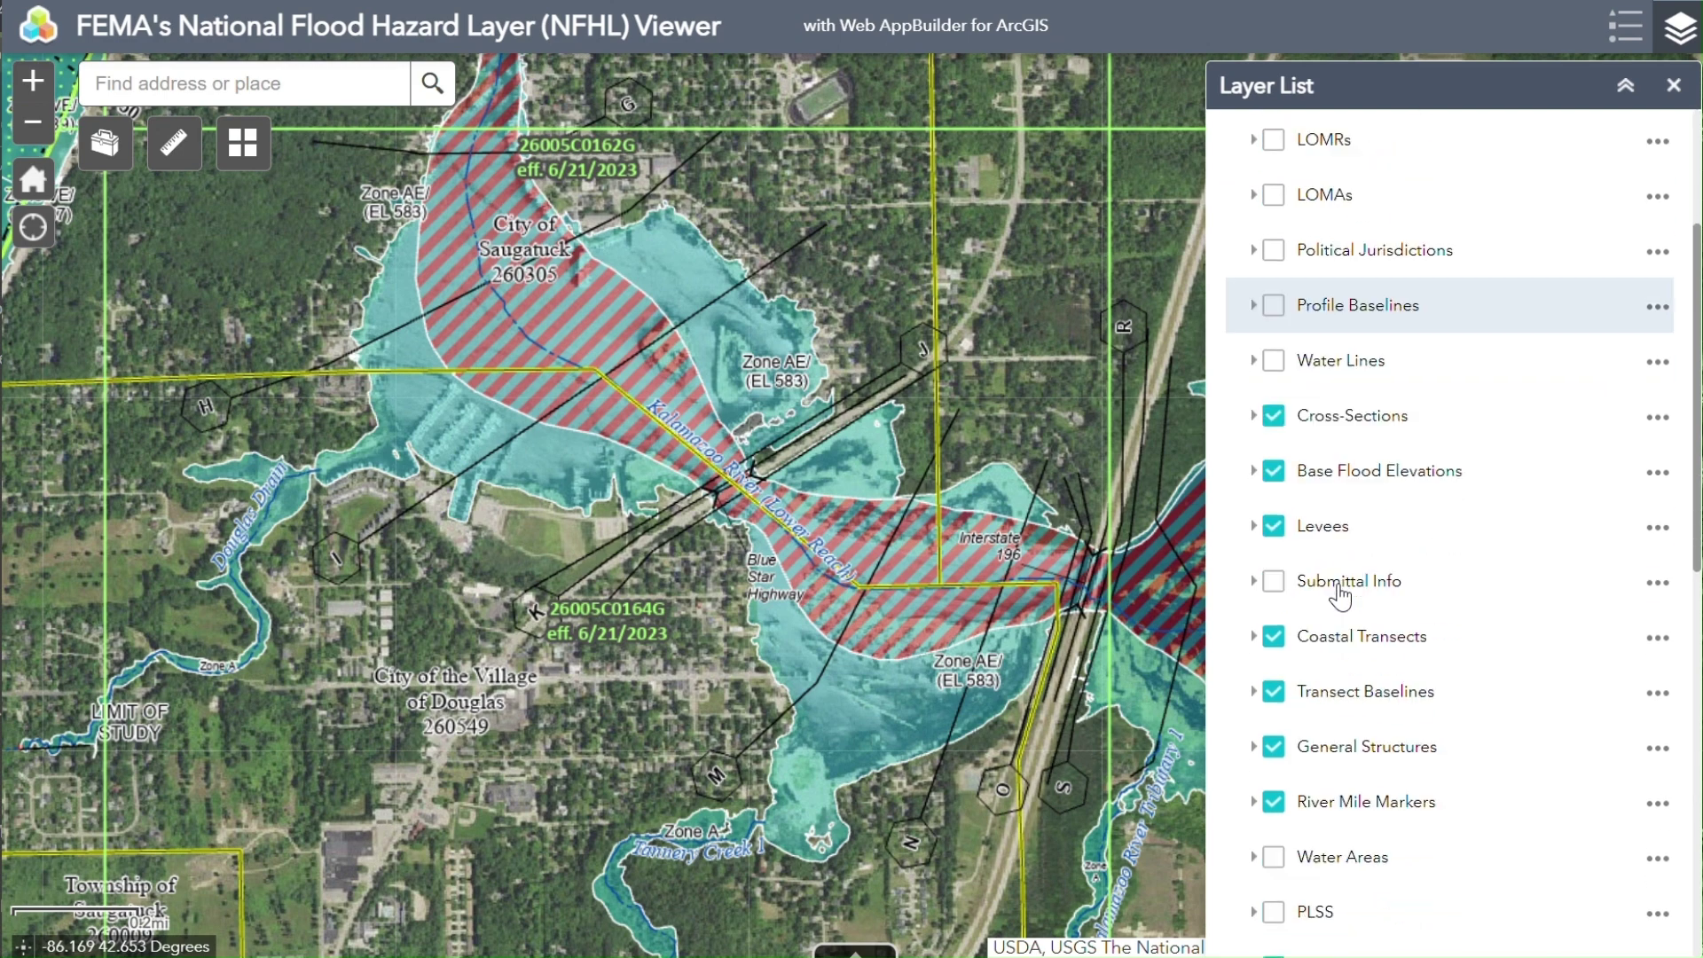
click(1274, 281)
click(1274, 335)
click(1274, 392)
click(1274, 501)
click(1274, 556)
click(1274, 613)
click(1274, 666)
scroll(1280, 669, down, 3)
click(1275, 666)
click(1274, 612)
click(1274, 557)
scroll(1389, 564, up, 5)
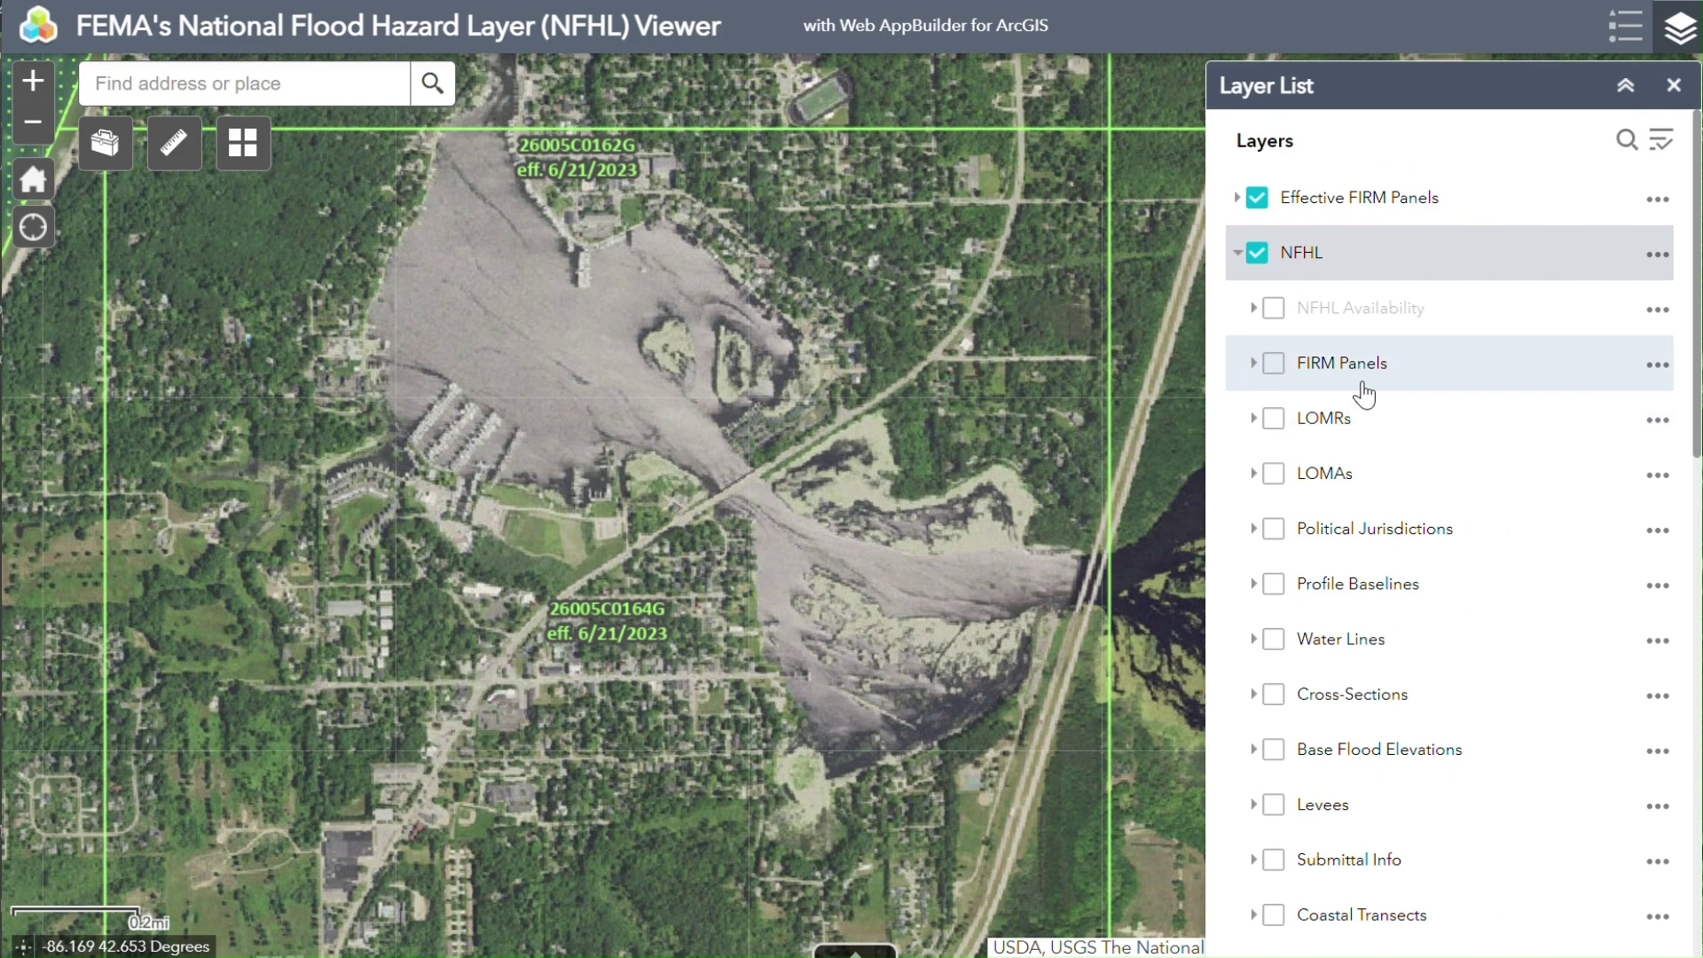
- Turn on the FIRM Panels, Political Jurisdictions and Flood Hazard Boundaries layers
click(1274, 363)
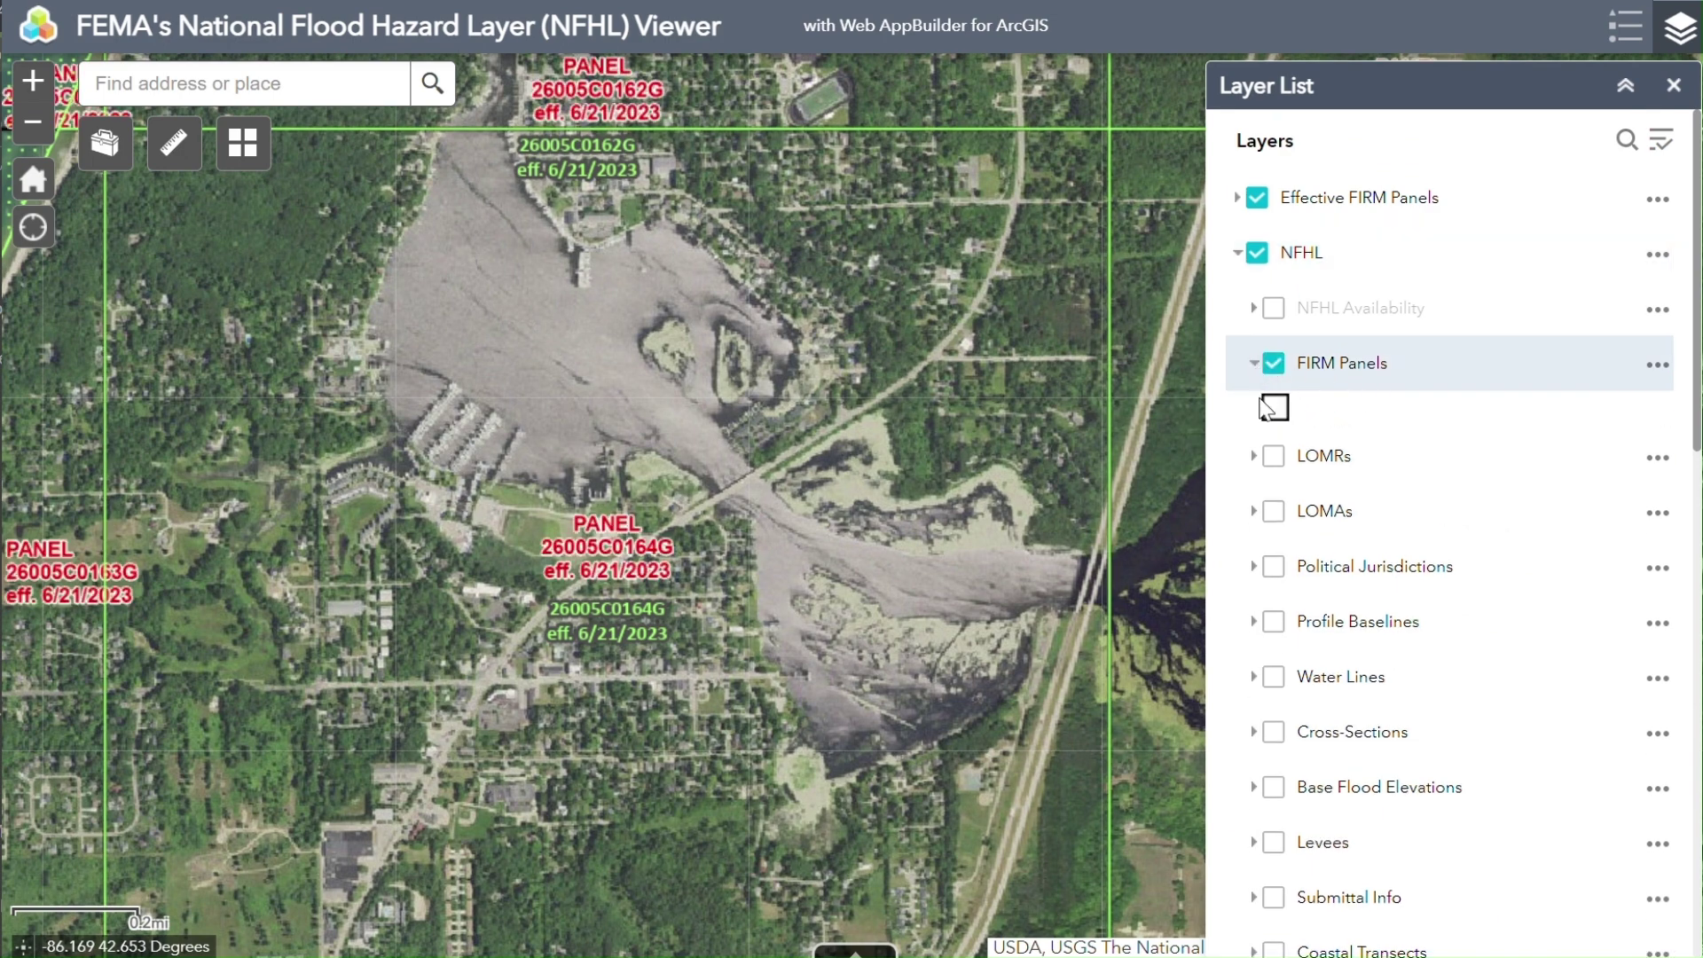
click(1254, 566)
click(1274, 566)
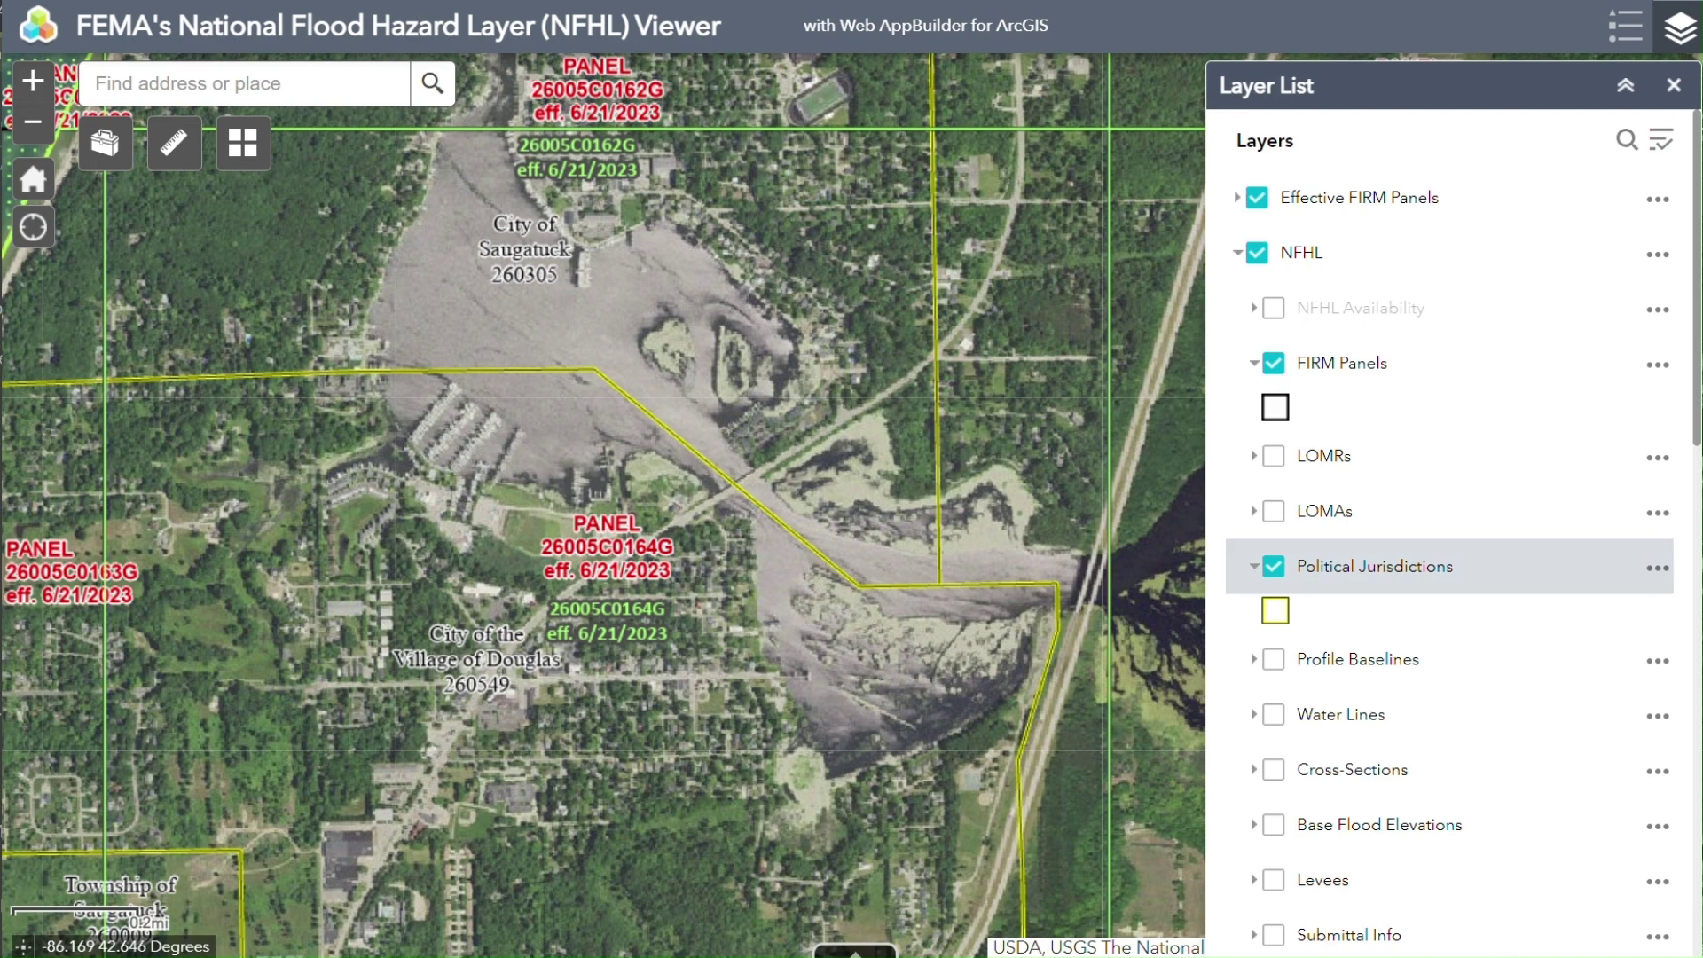
scroll(1669, 598, down, 6)
scroll(1663, 595, down, 3)
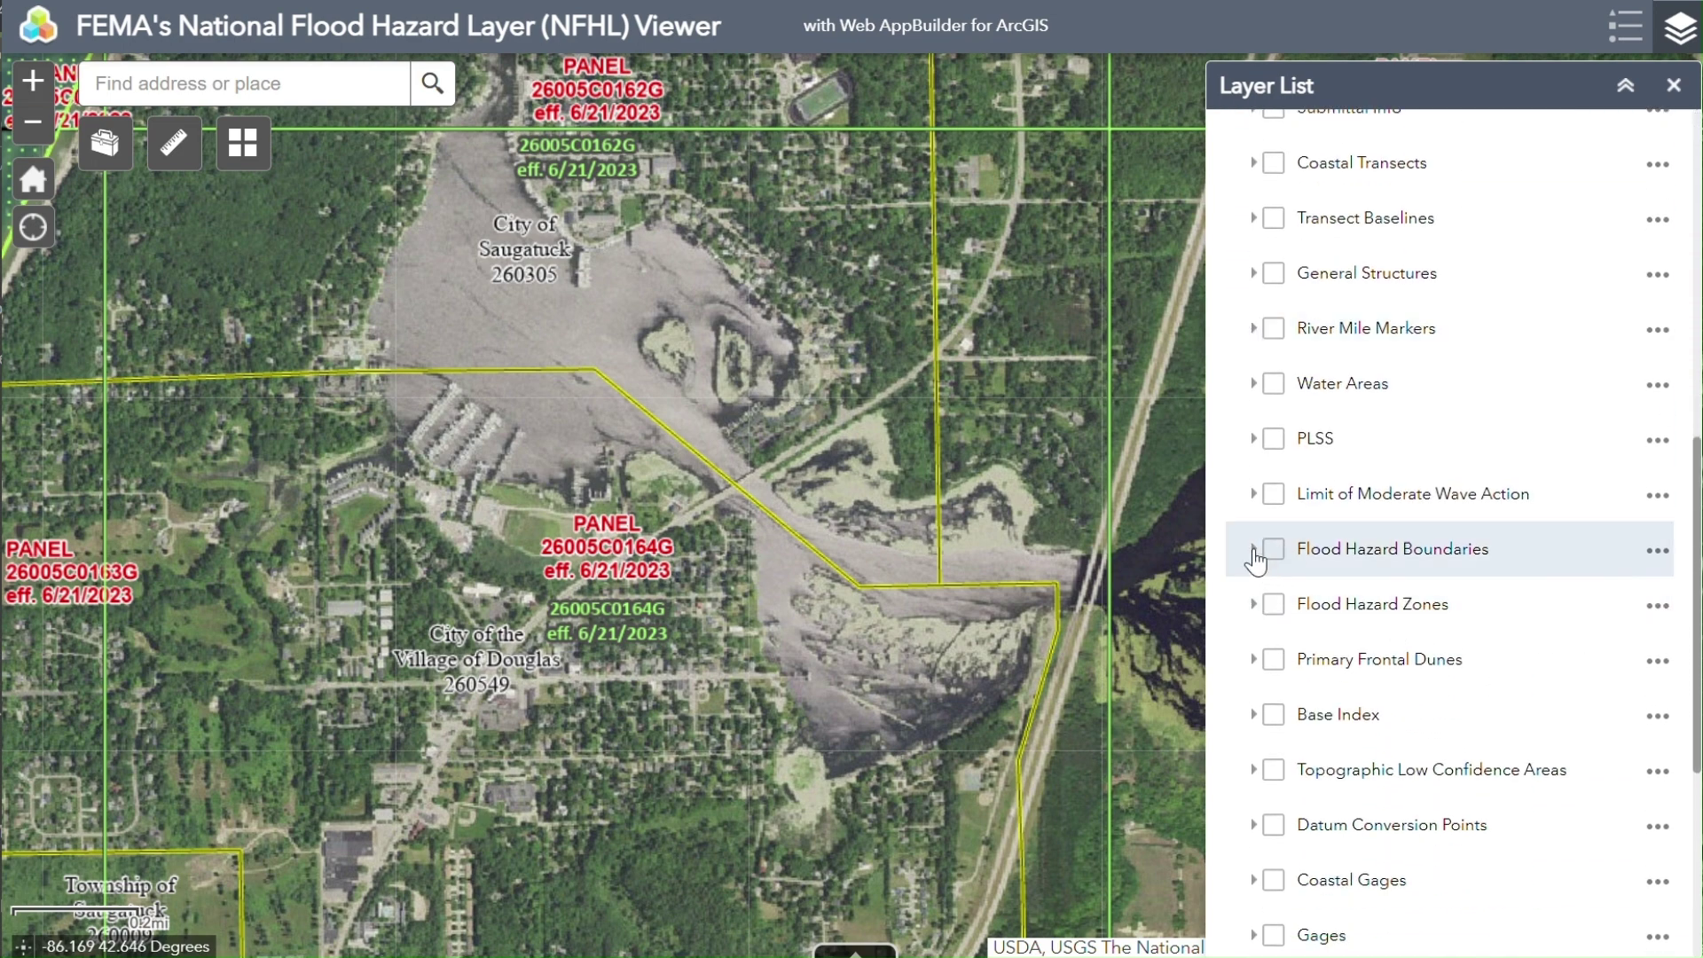
click(1255, 550)
click(1272, 552)
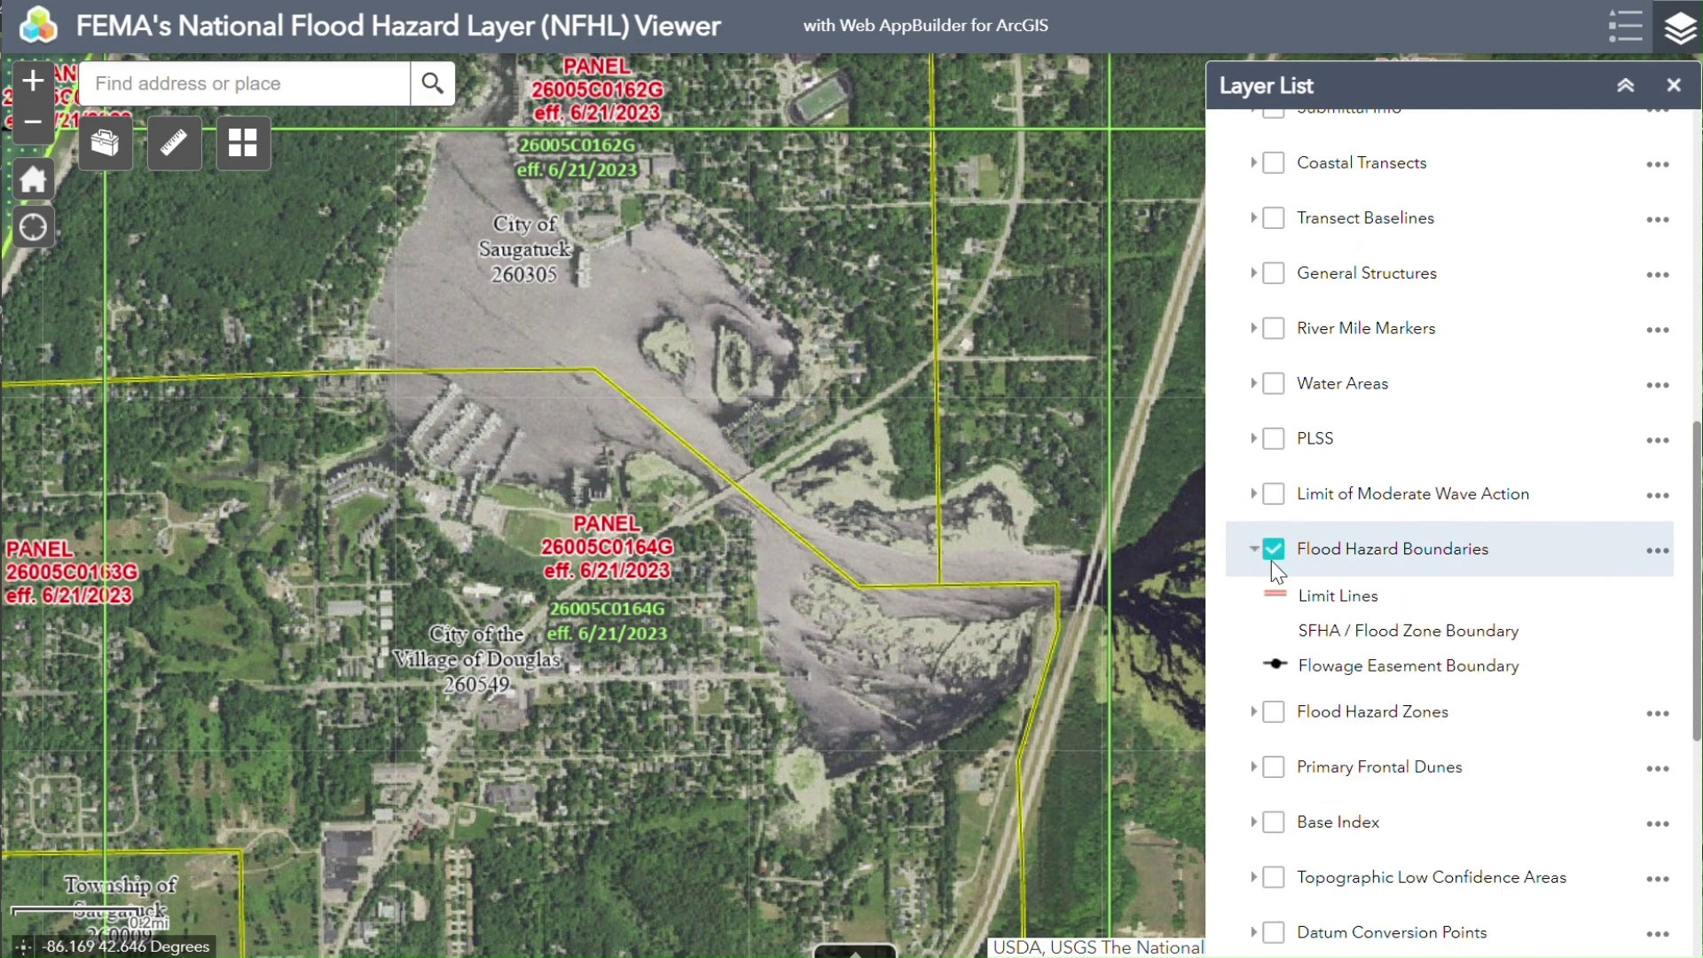
- Turn on the Flood Hazard Zones, Coastal Gages and Gages layers, then close the layer list
click(1254, 714)
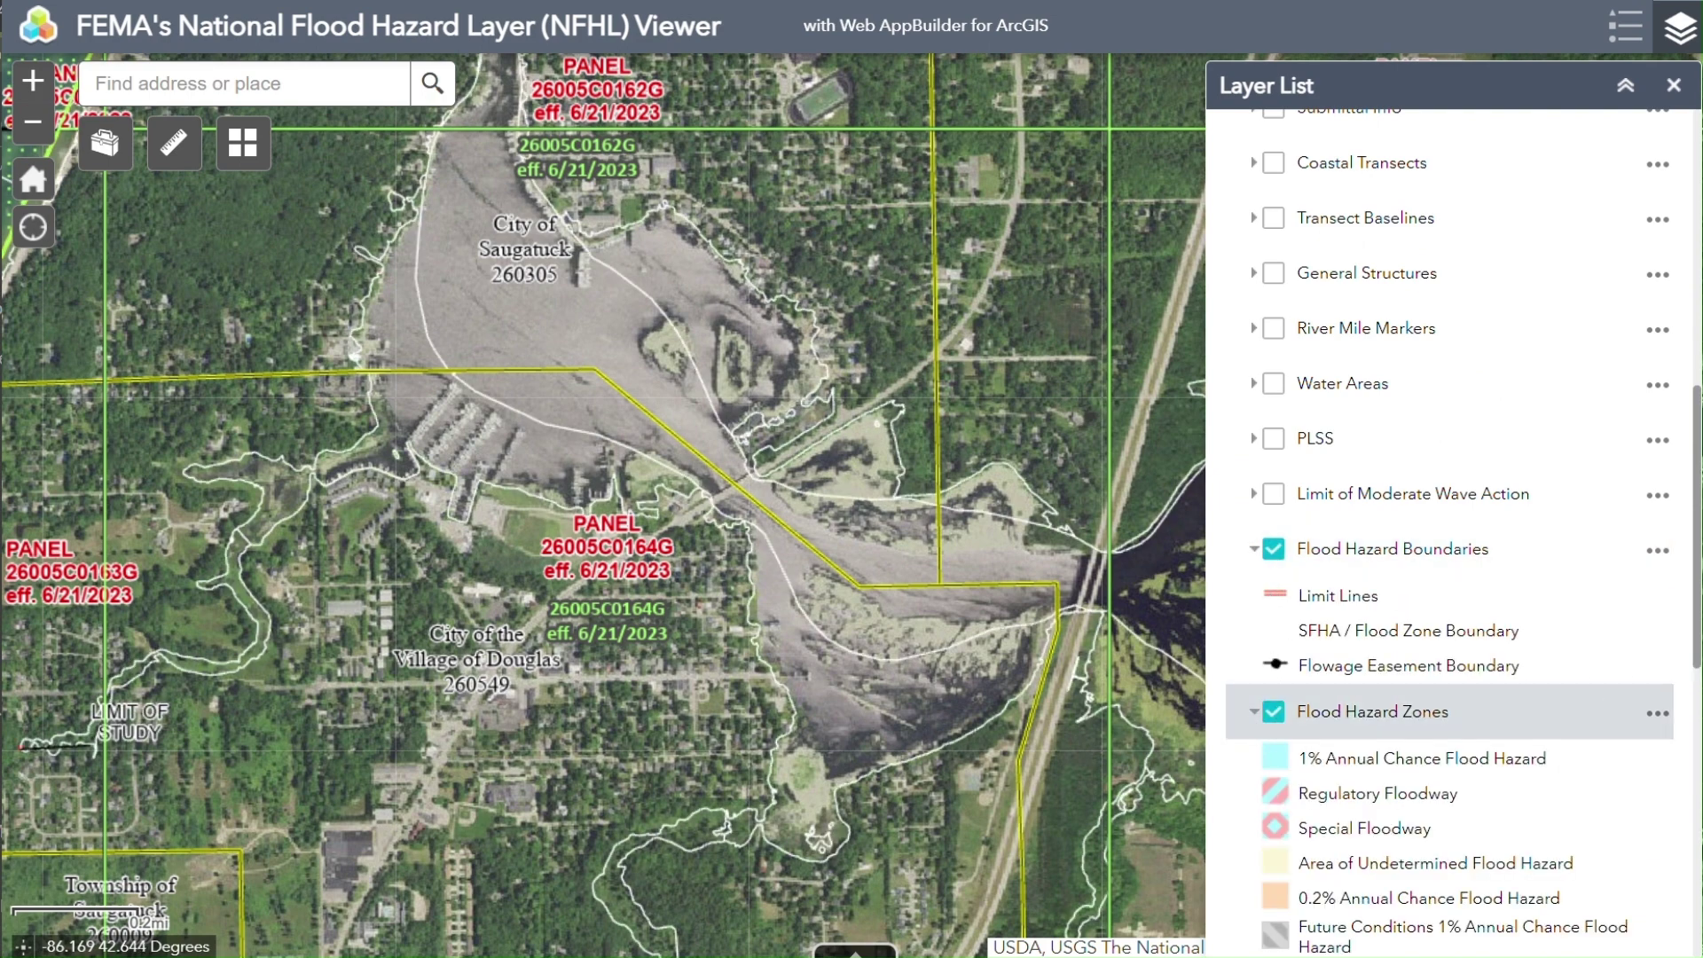
scroll(1686, 735, down, 1)
scroll(1679, 722, down, 7)
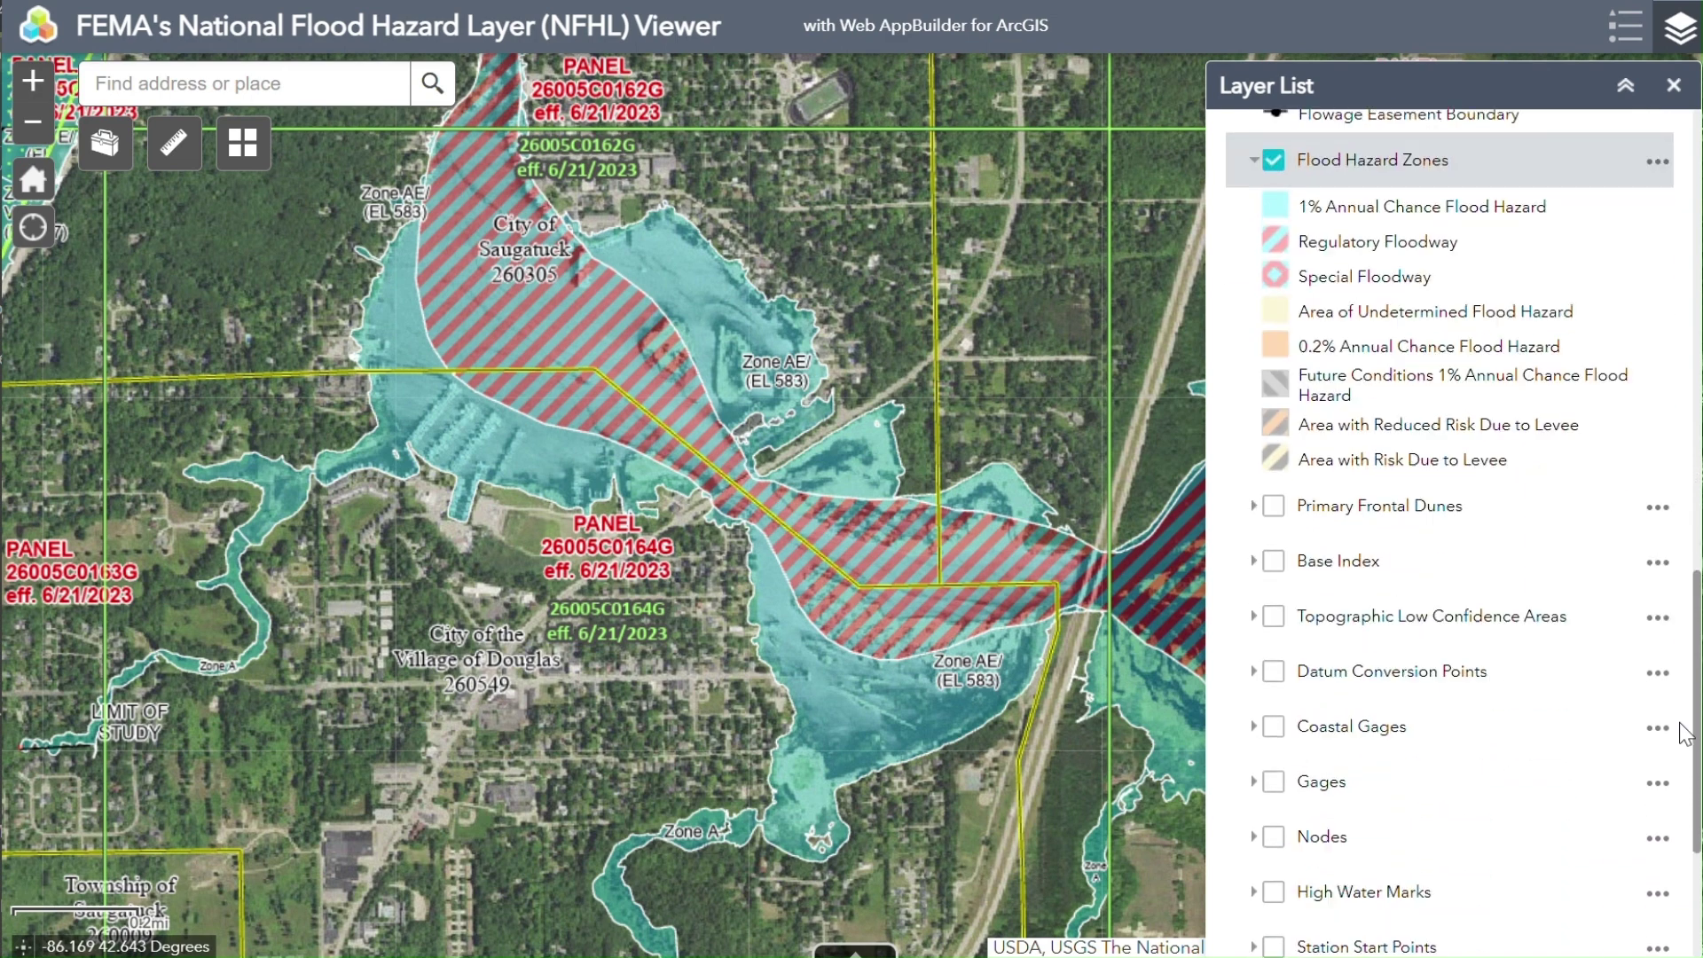
click(1268, 607)
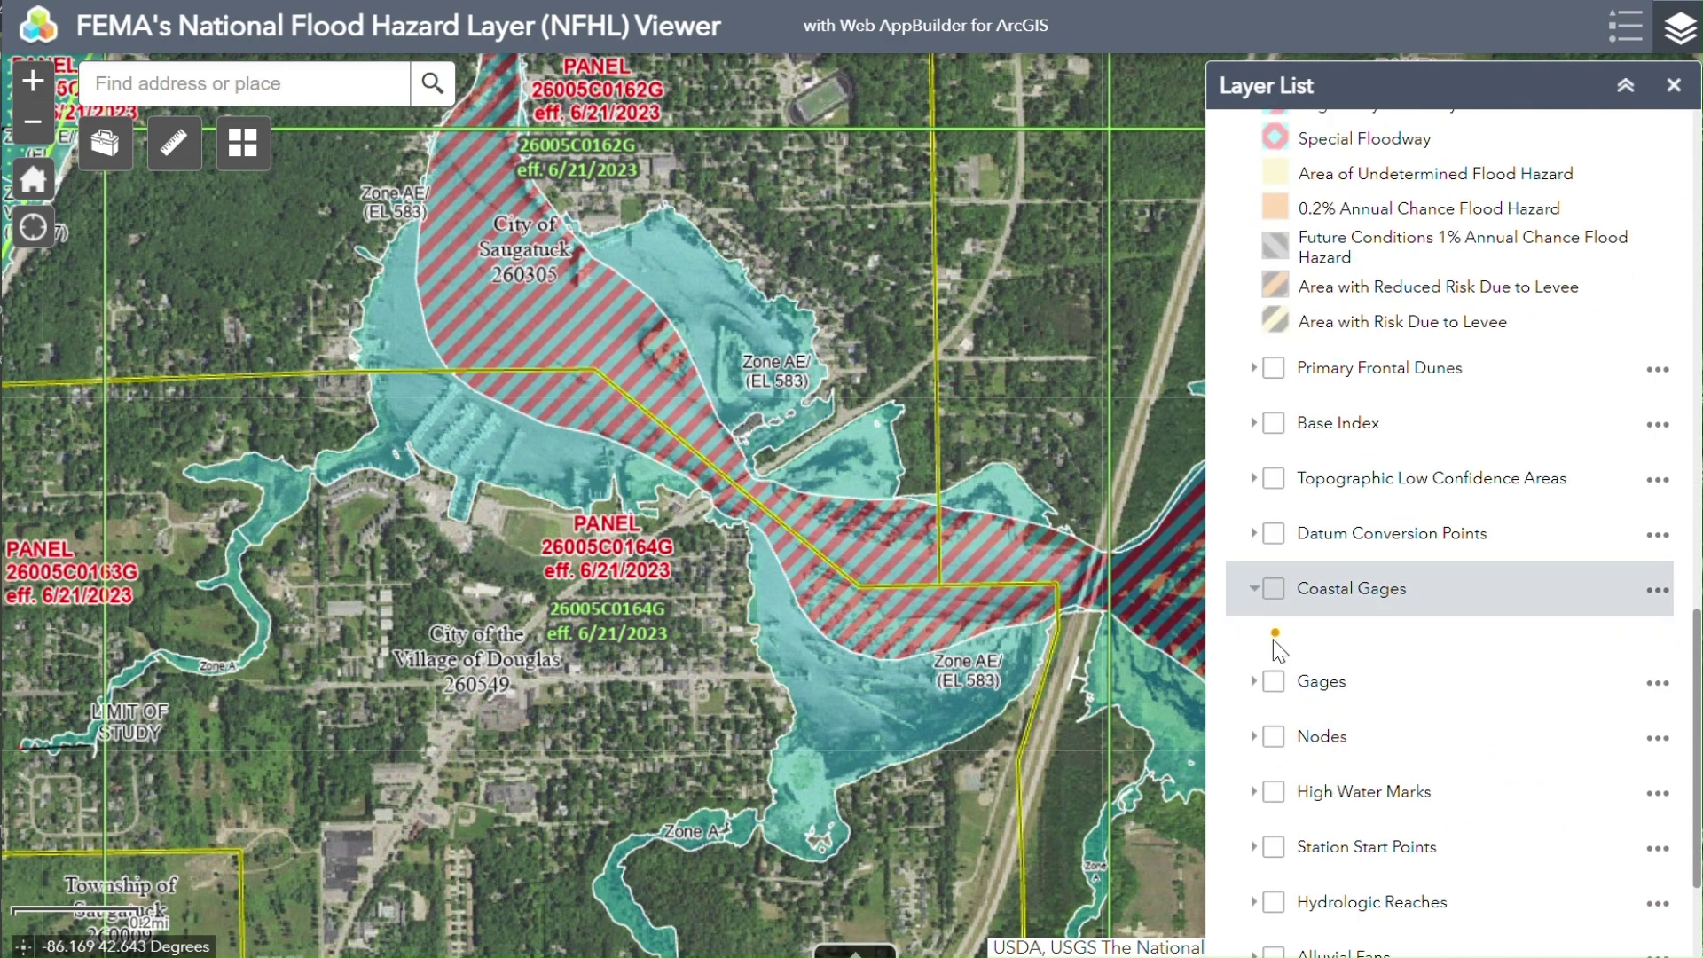
click(1275, 679)
click(1275, 590)
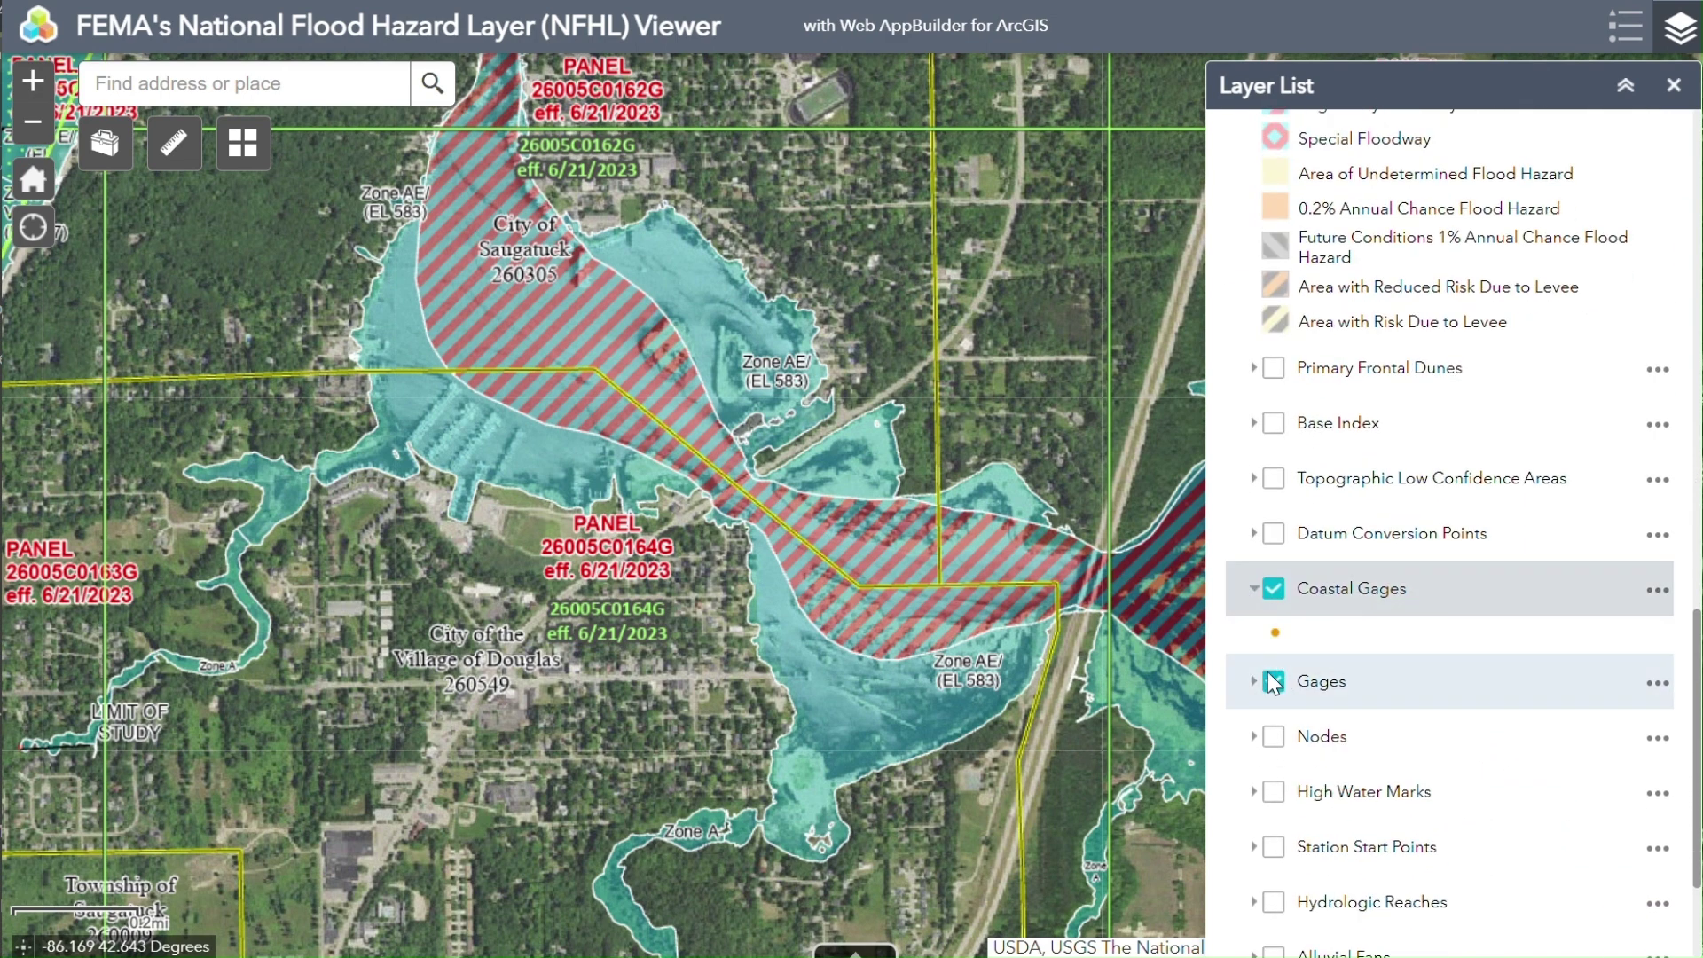
click(1255, 681)
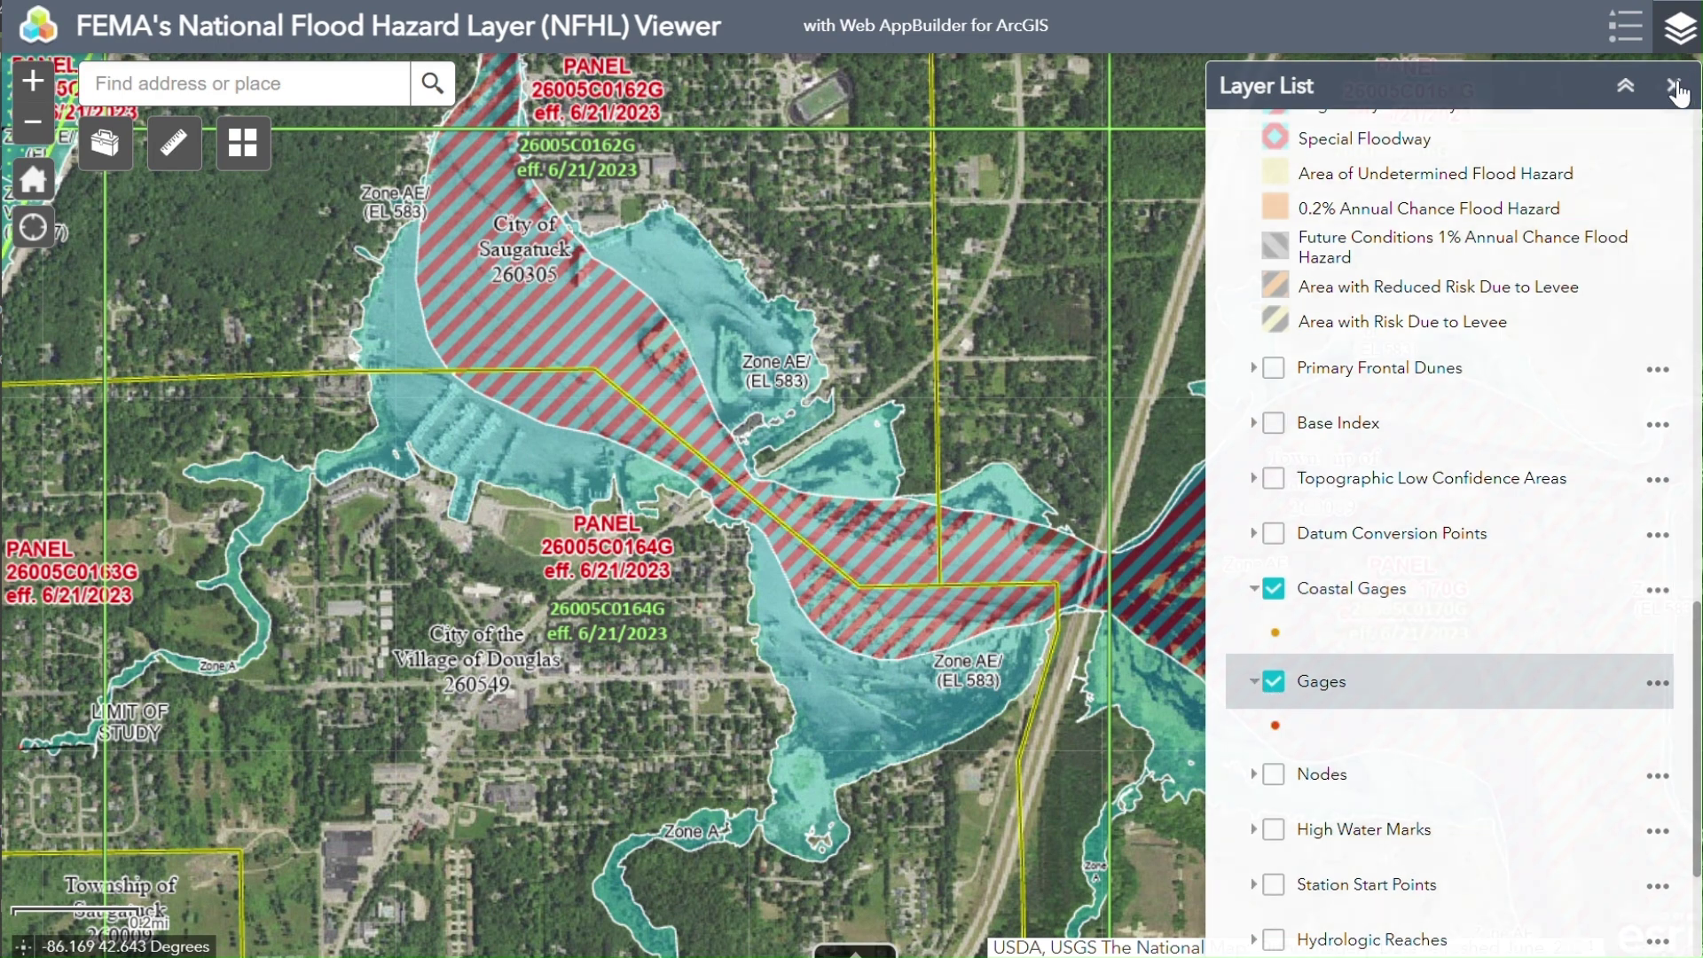
click(1677, 87)
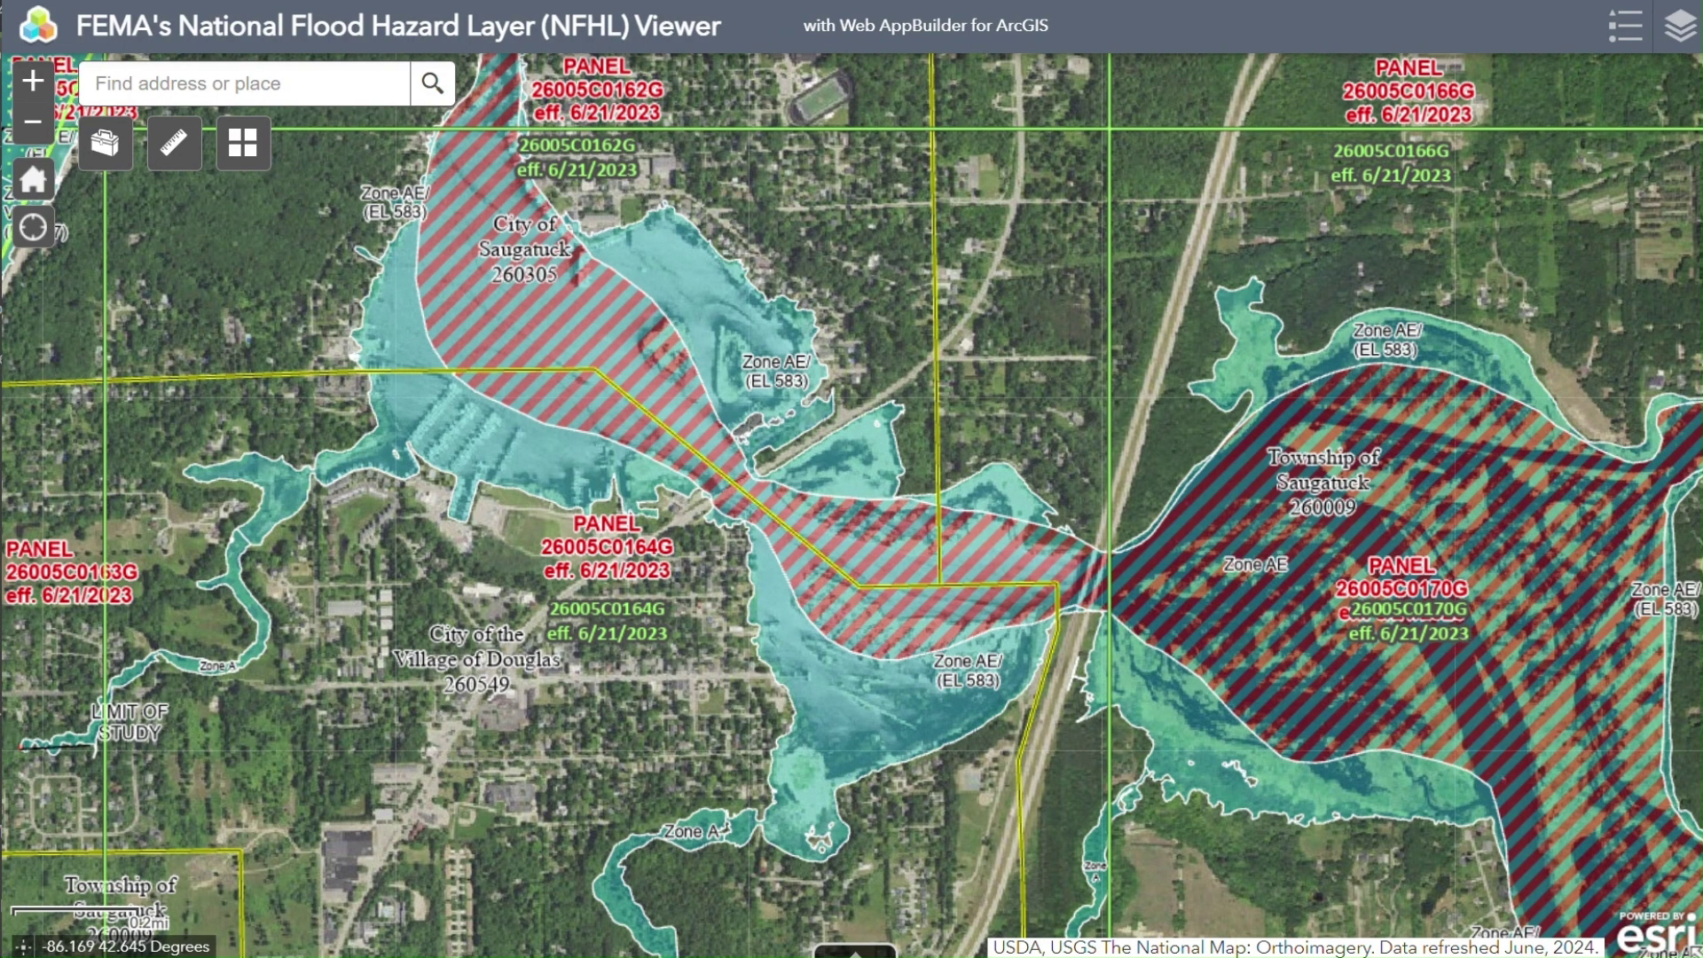
- Identify map features in the Township of Saugatuck floodway, including FIRM panel 26005C0170G
scroll(1410, 621, down, 1)
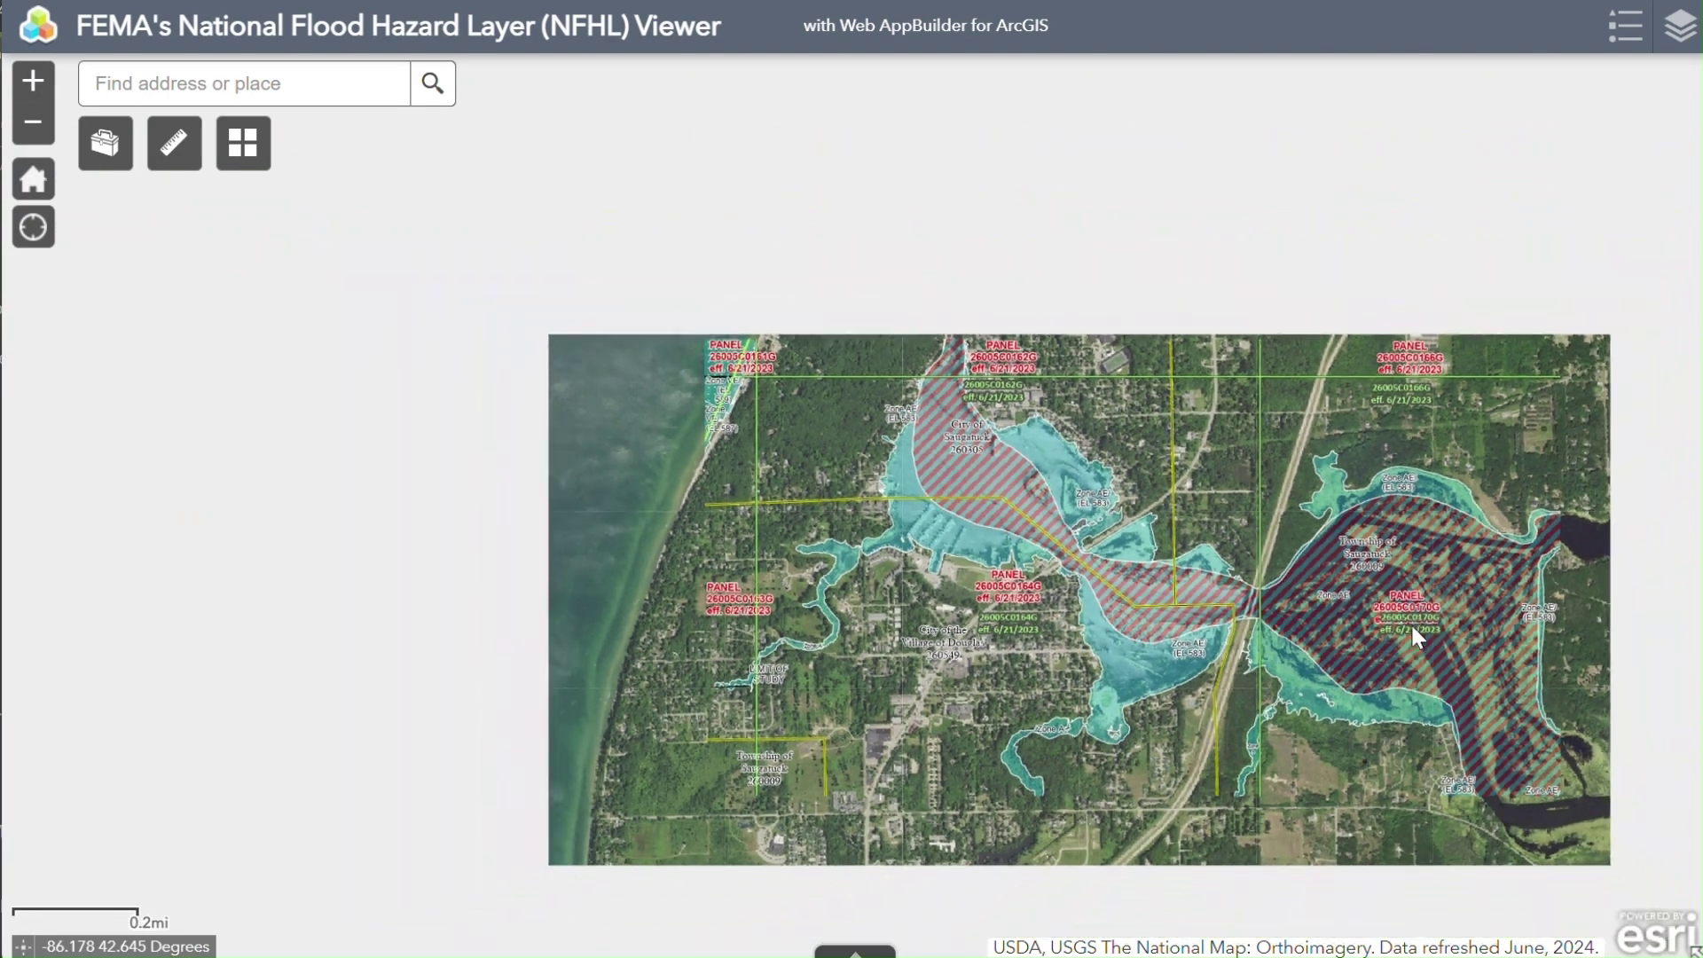
drag(1409, 667, 1219, 655)
drag(1091, 620, 1082, 610)
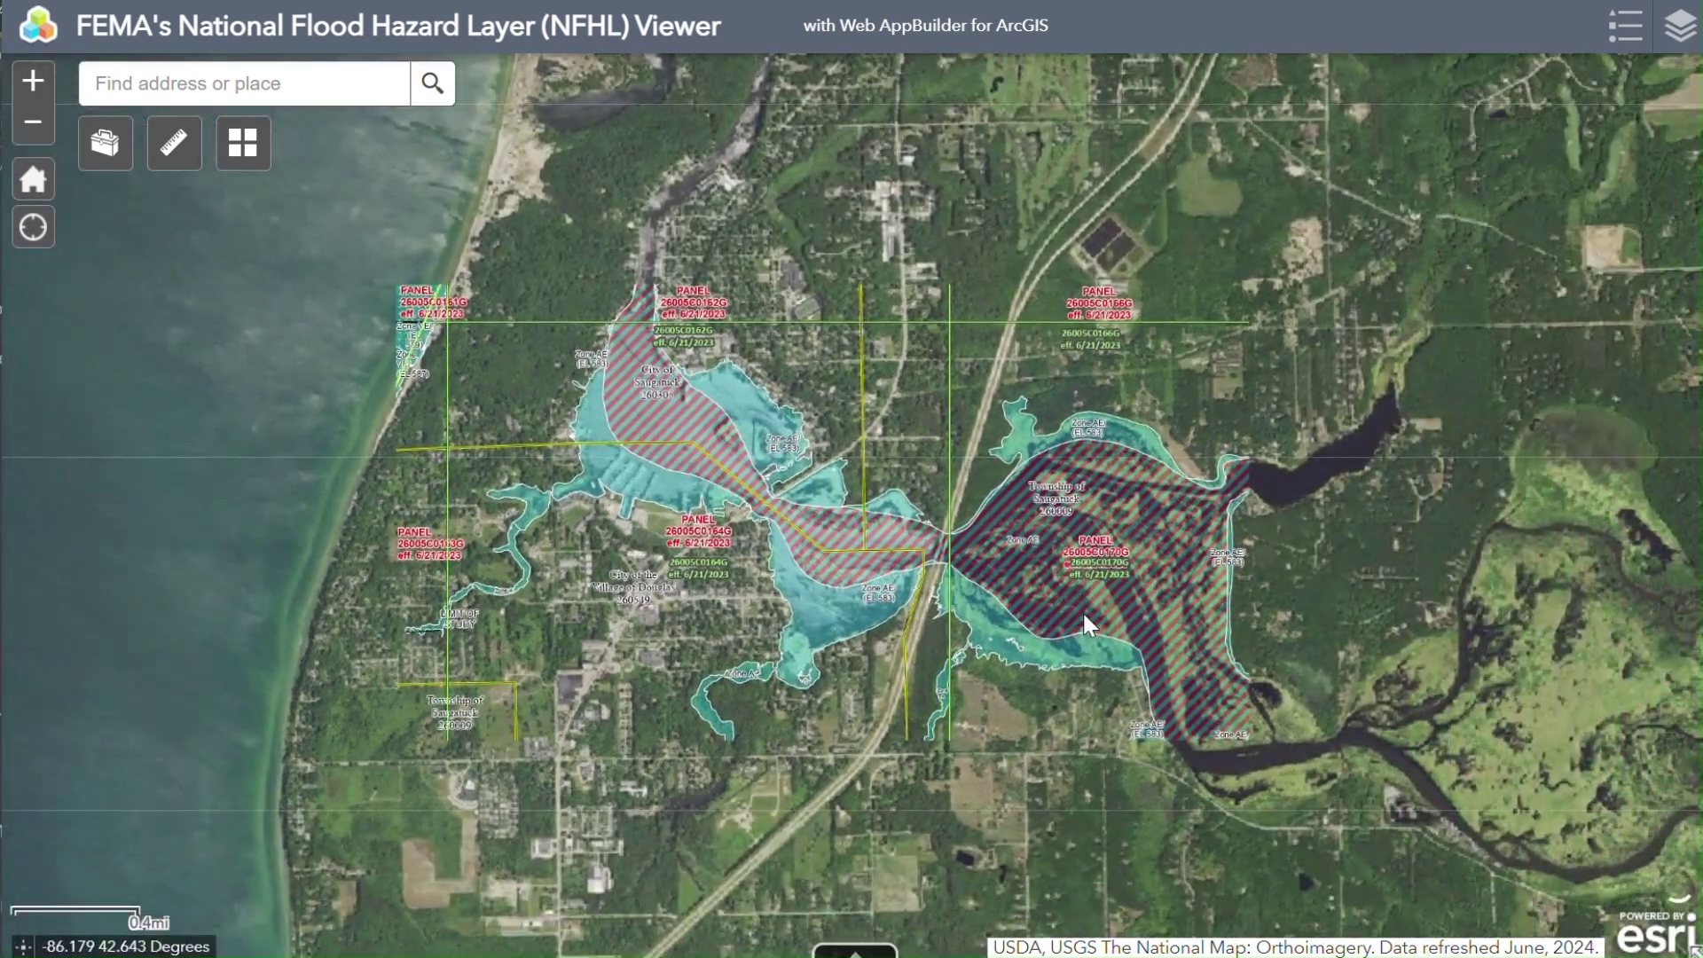
click(1039, 586)
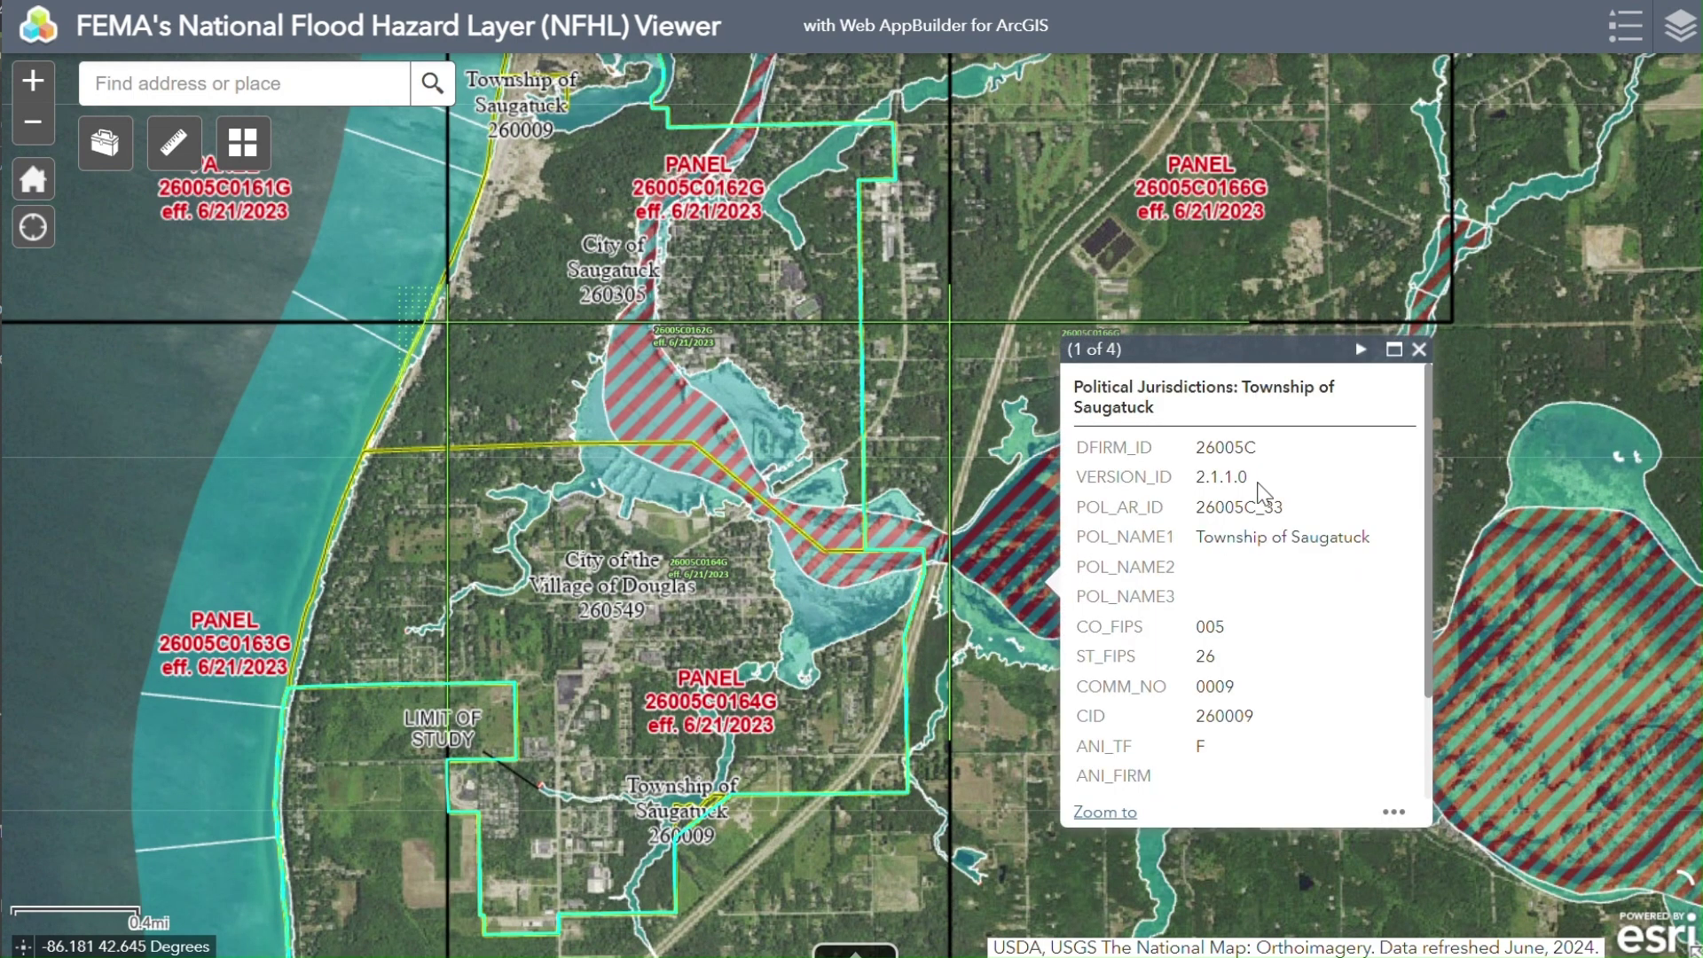
click(1361, 350)
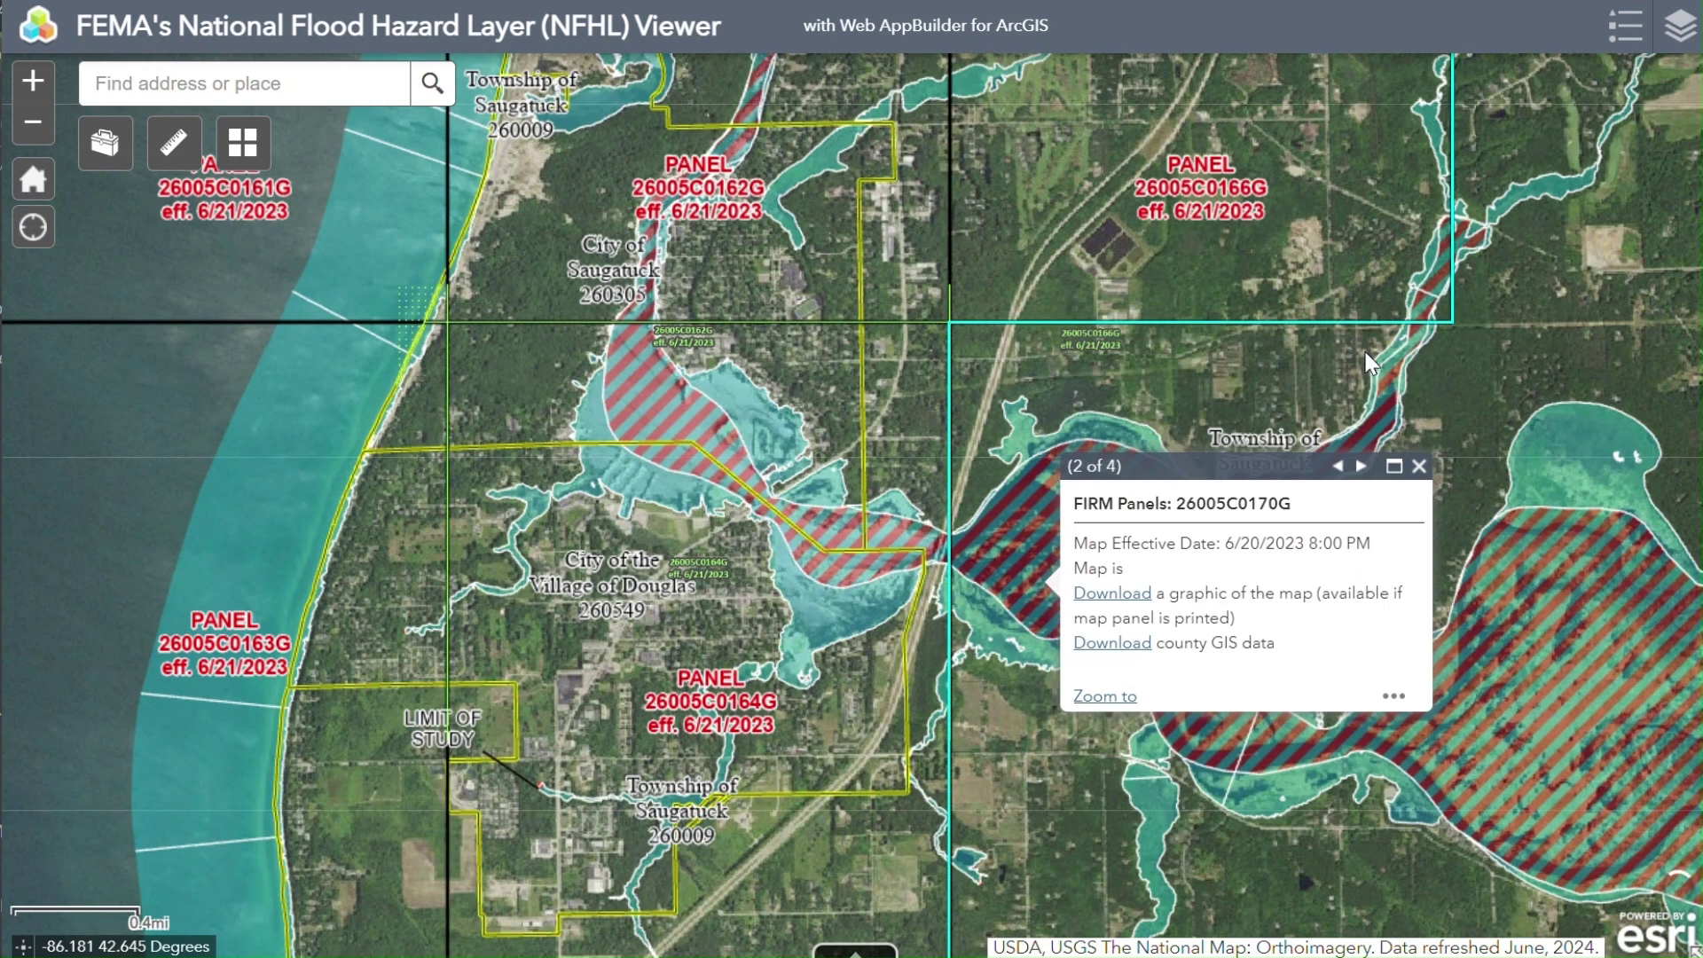
click(1363, 467)
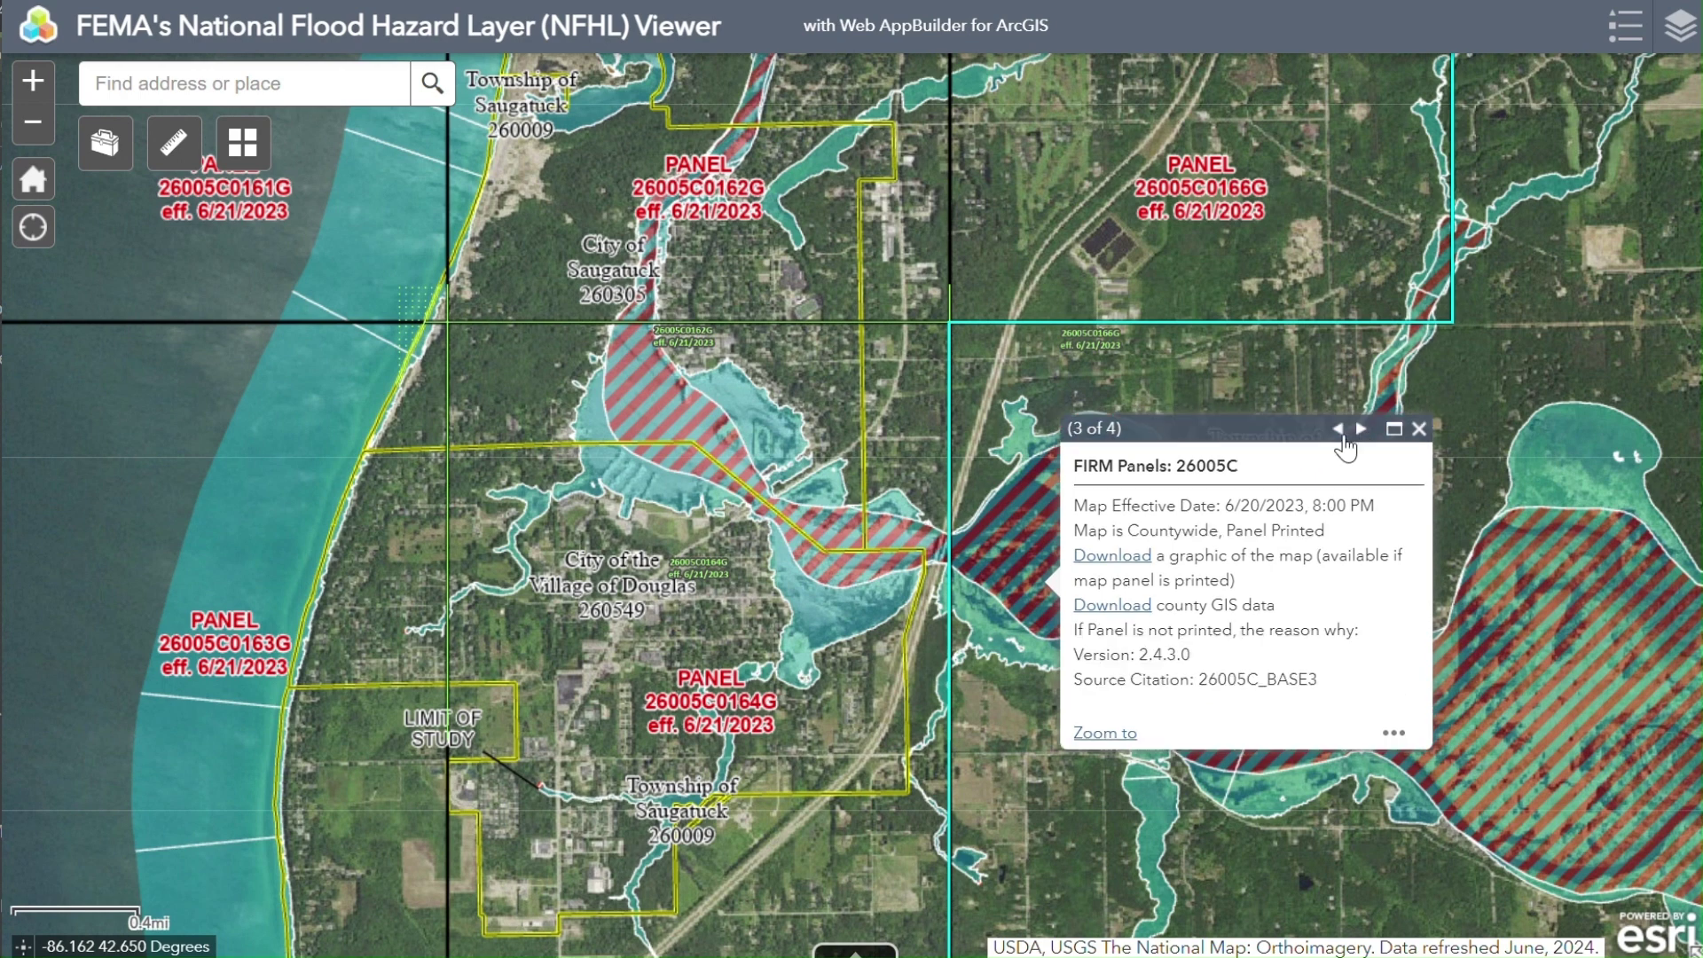
click(1339, 429)
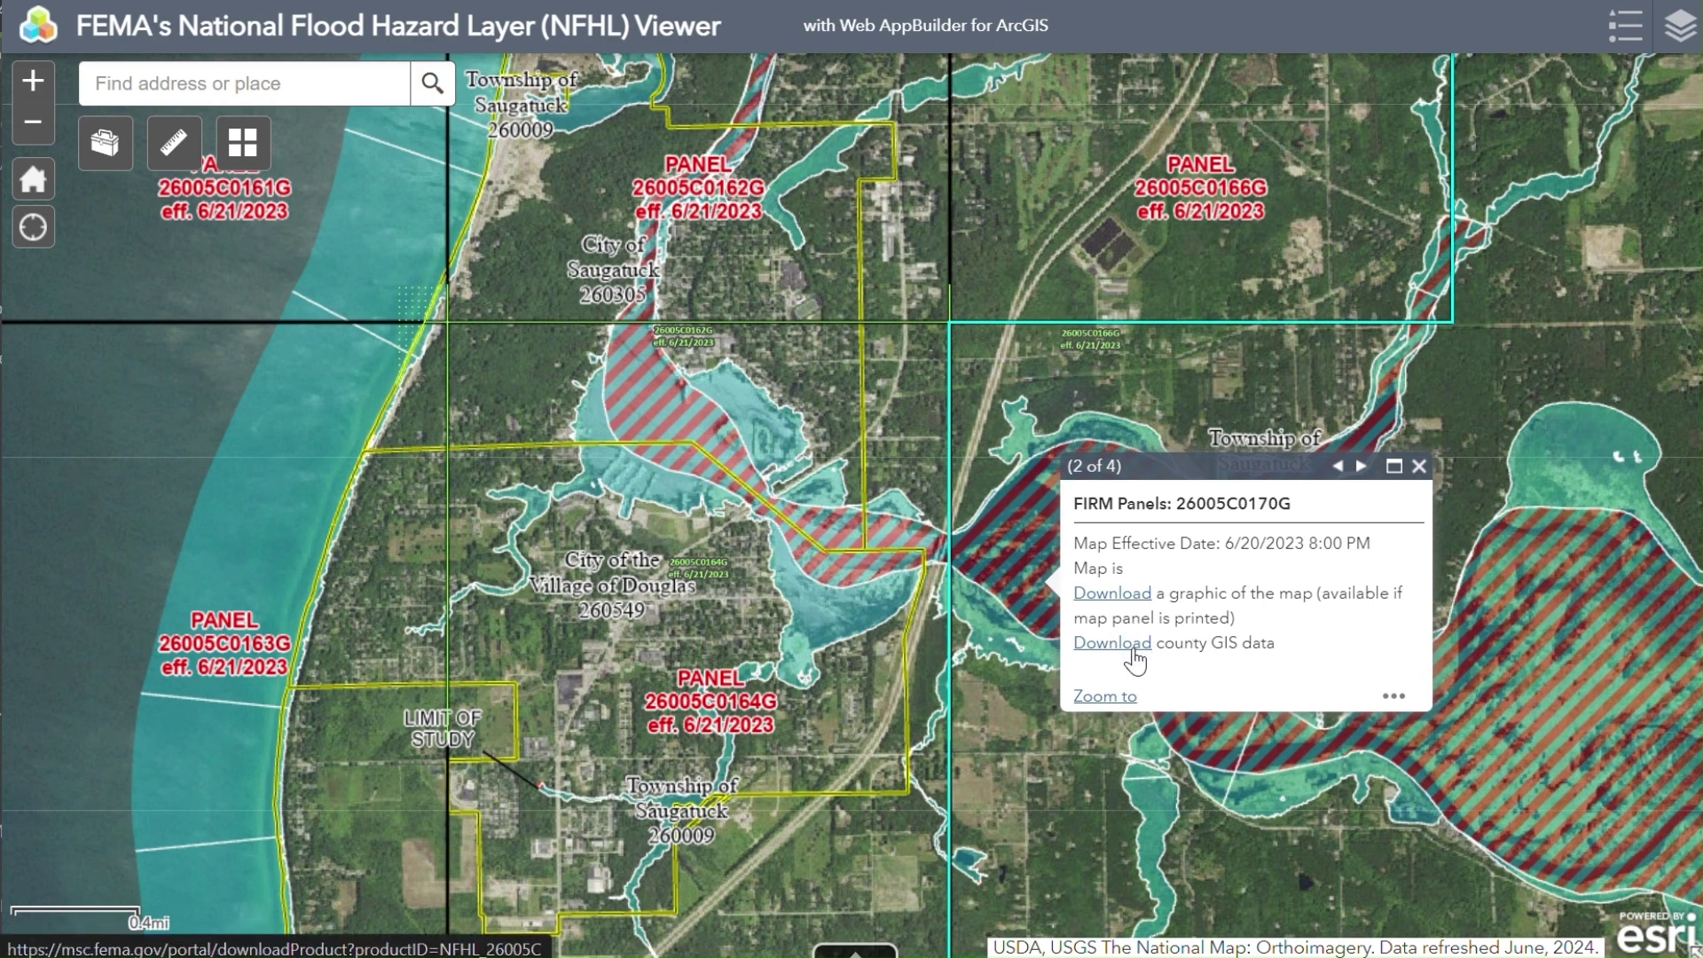
- Close the FIRM panel details and zoom to the Douglas Zone AE (EL 583) labels
click(1418, 468)
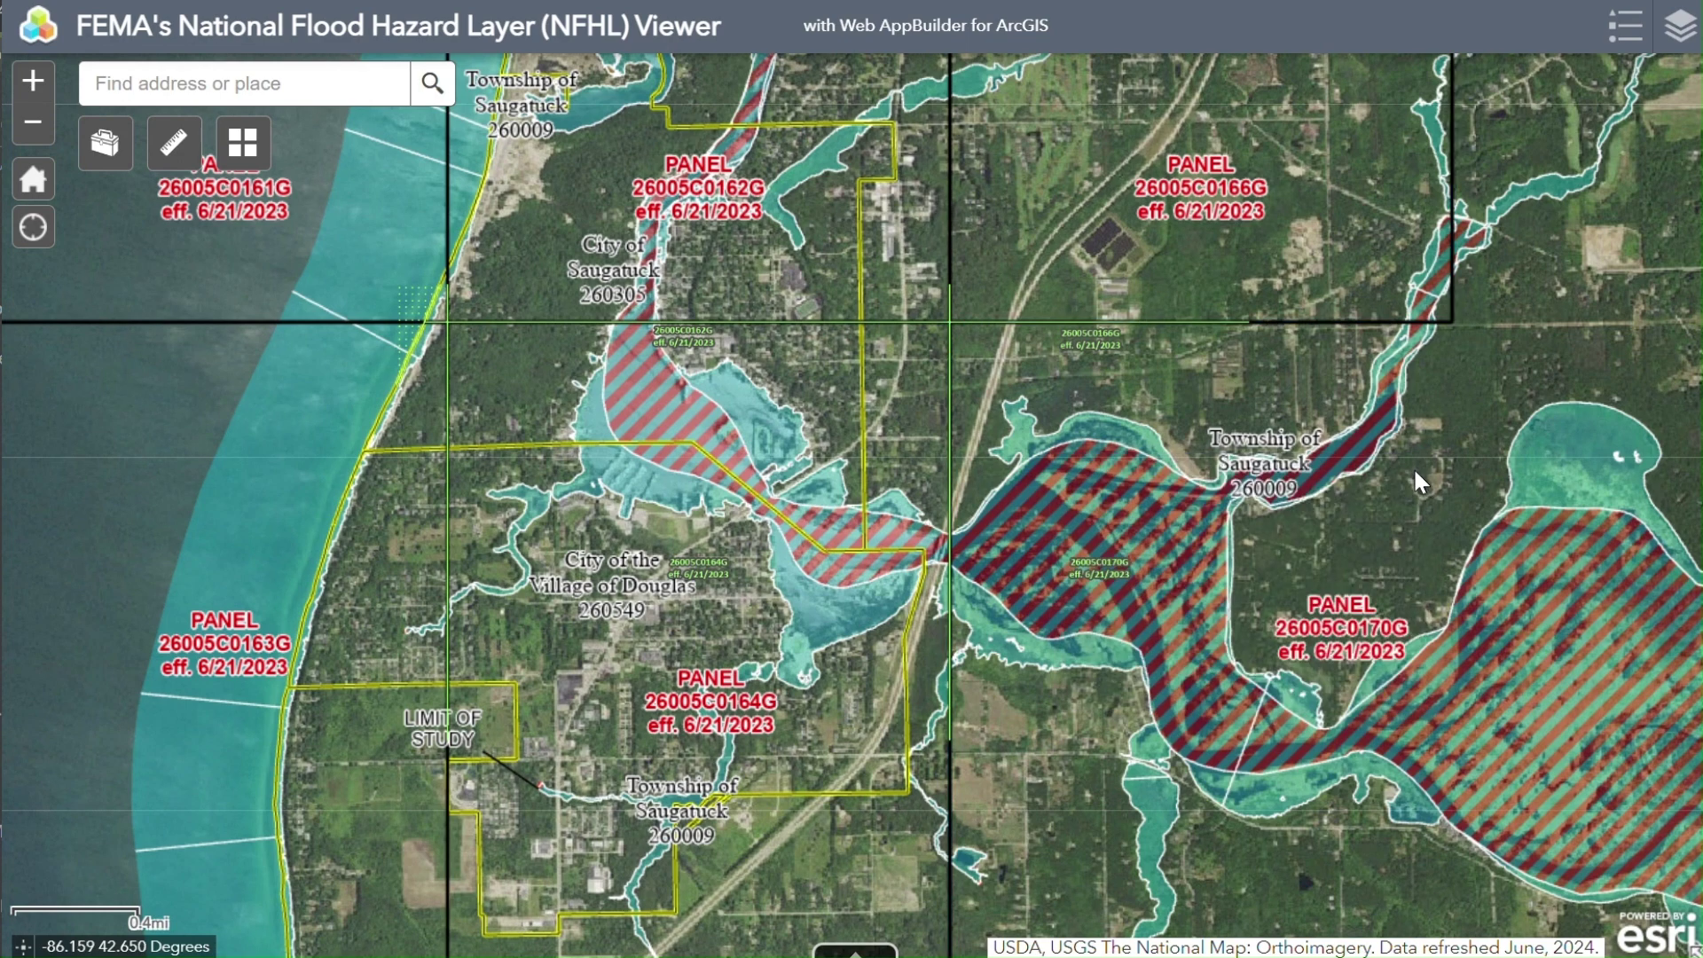
scroll(800, 575, up, 2)
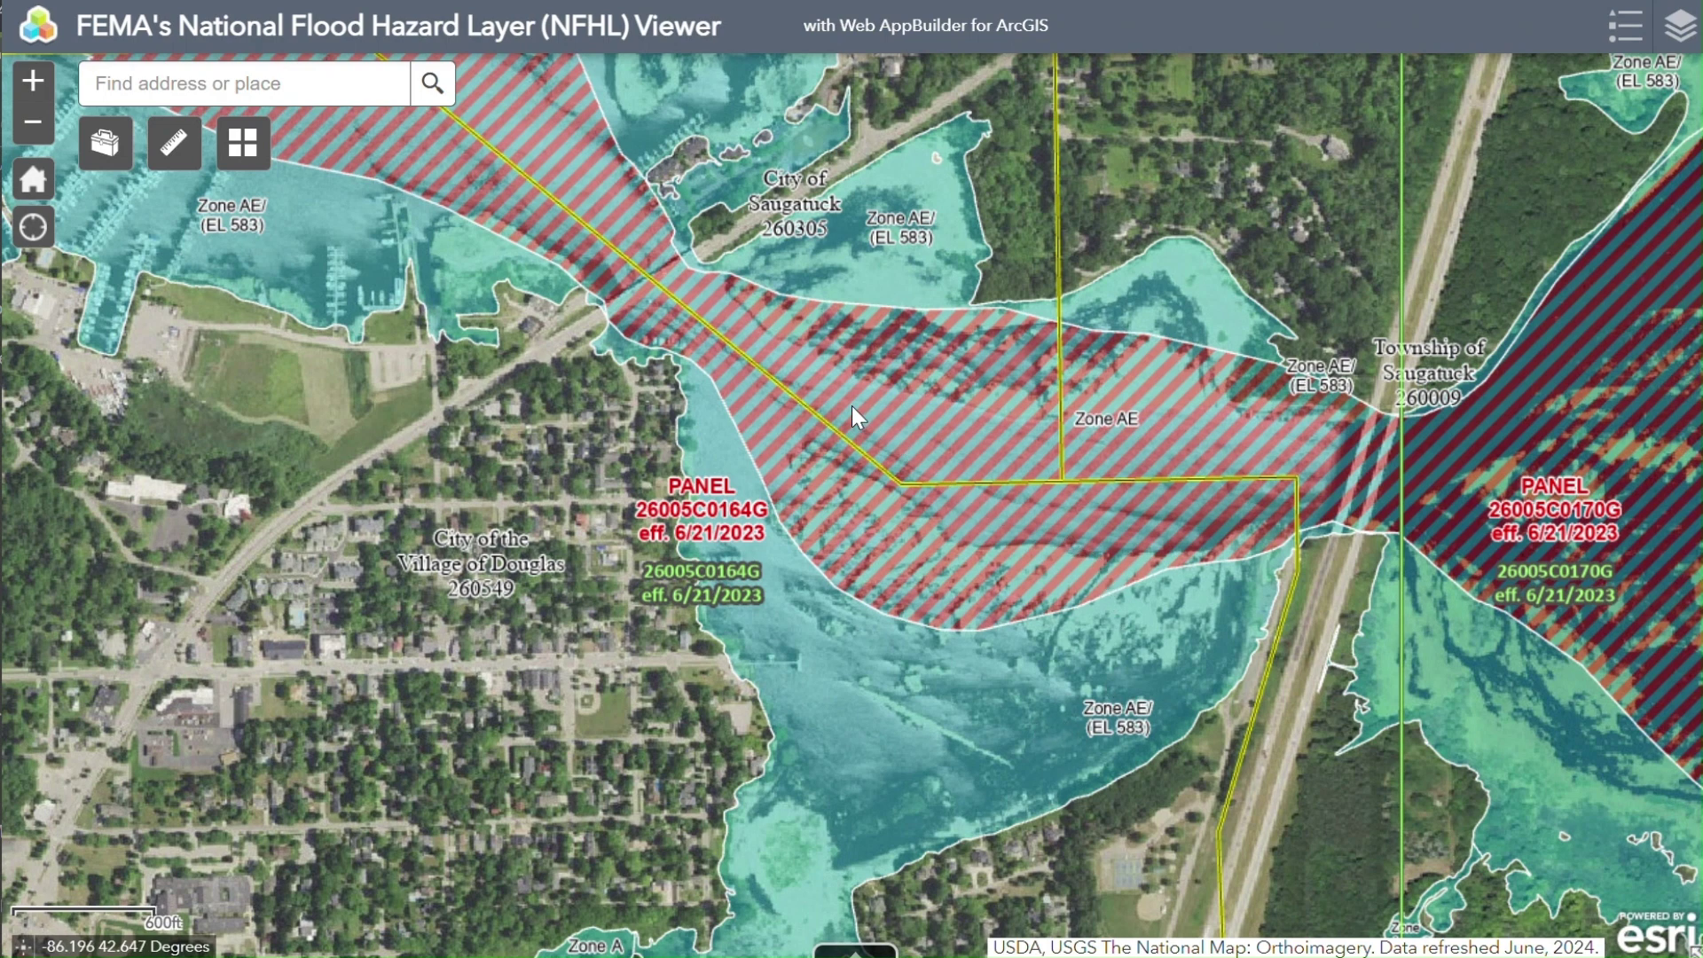
scroll(802, 369, down, 1)
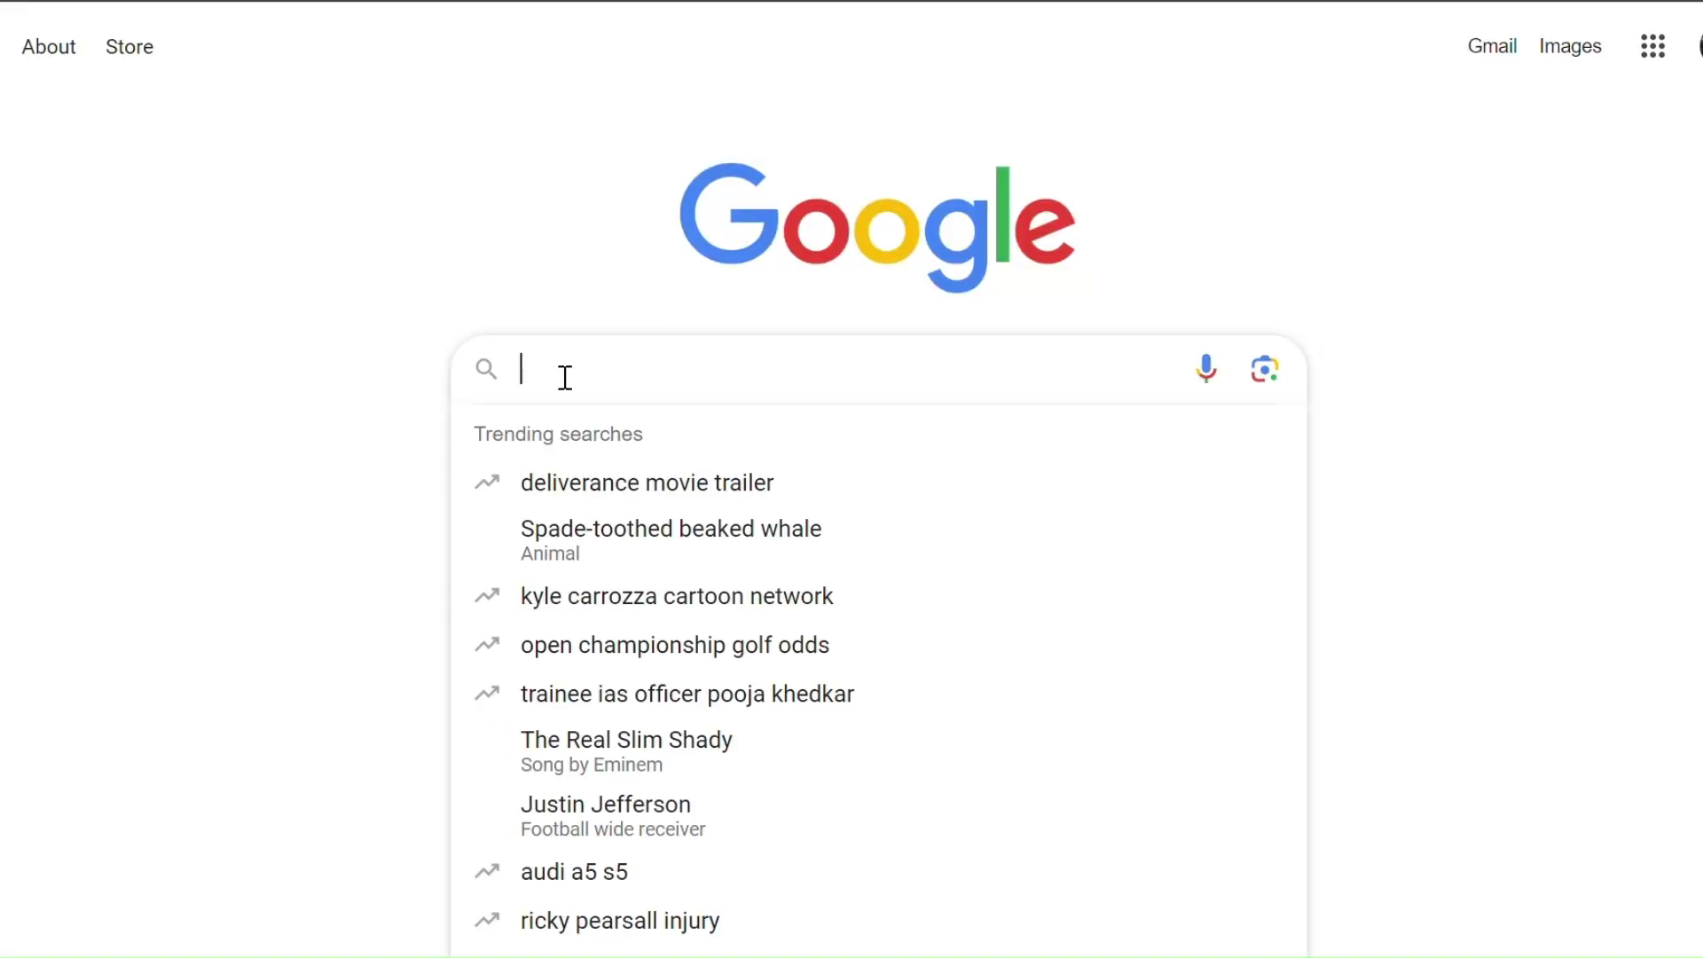
- Search Google for 'How to read a flood map'
text(How)
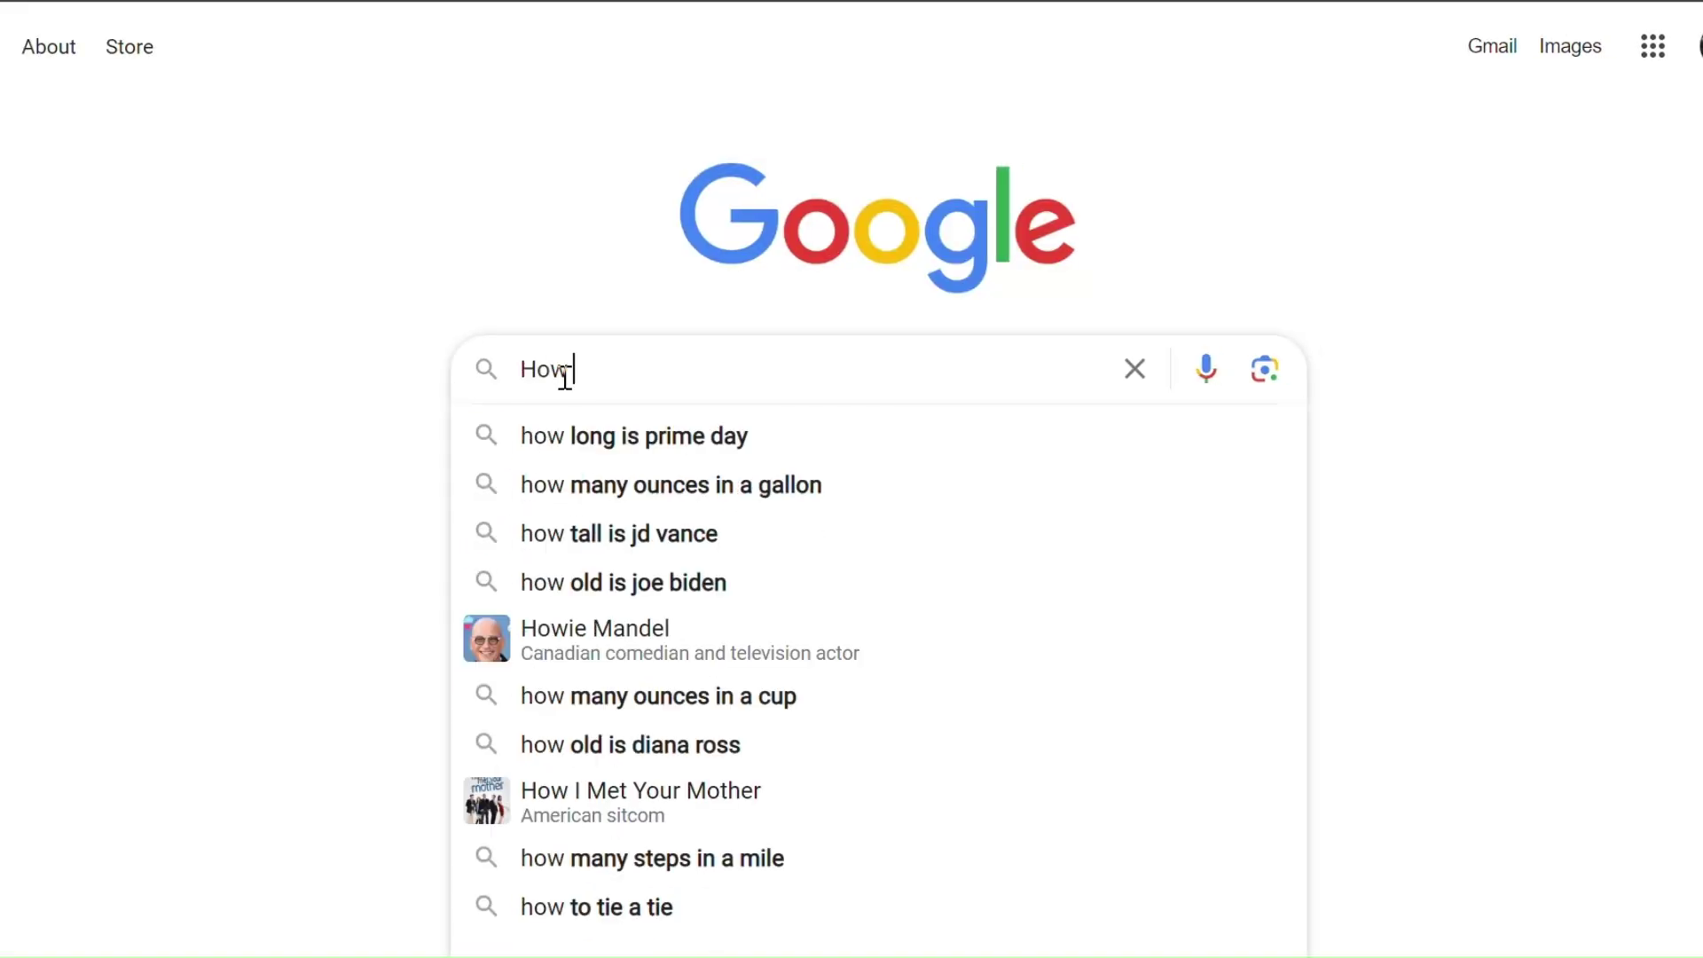
text( to read a flood map)
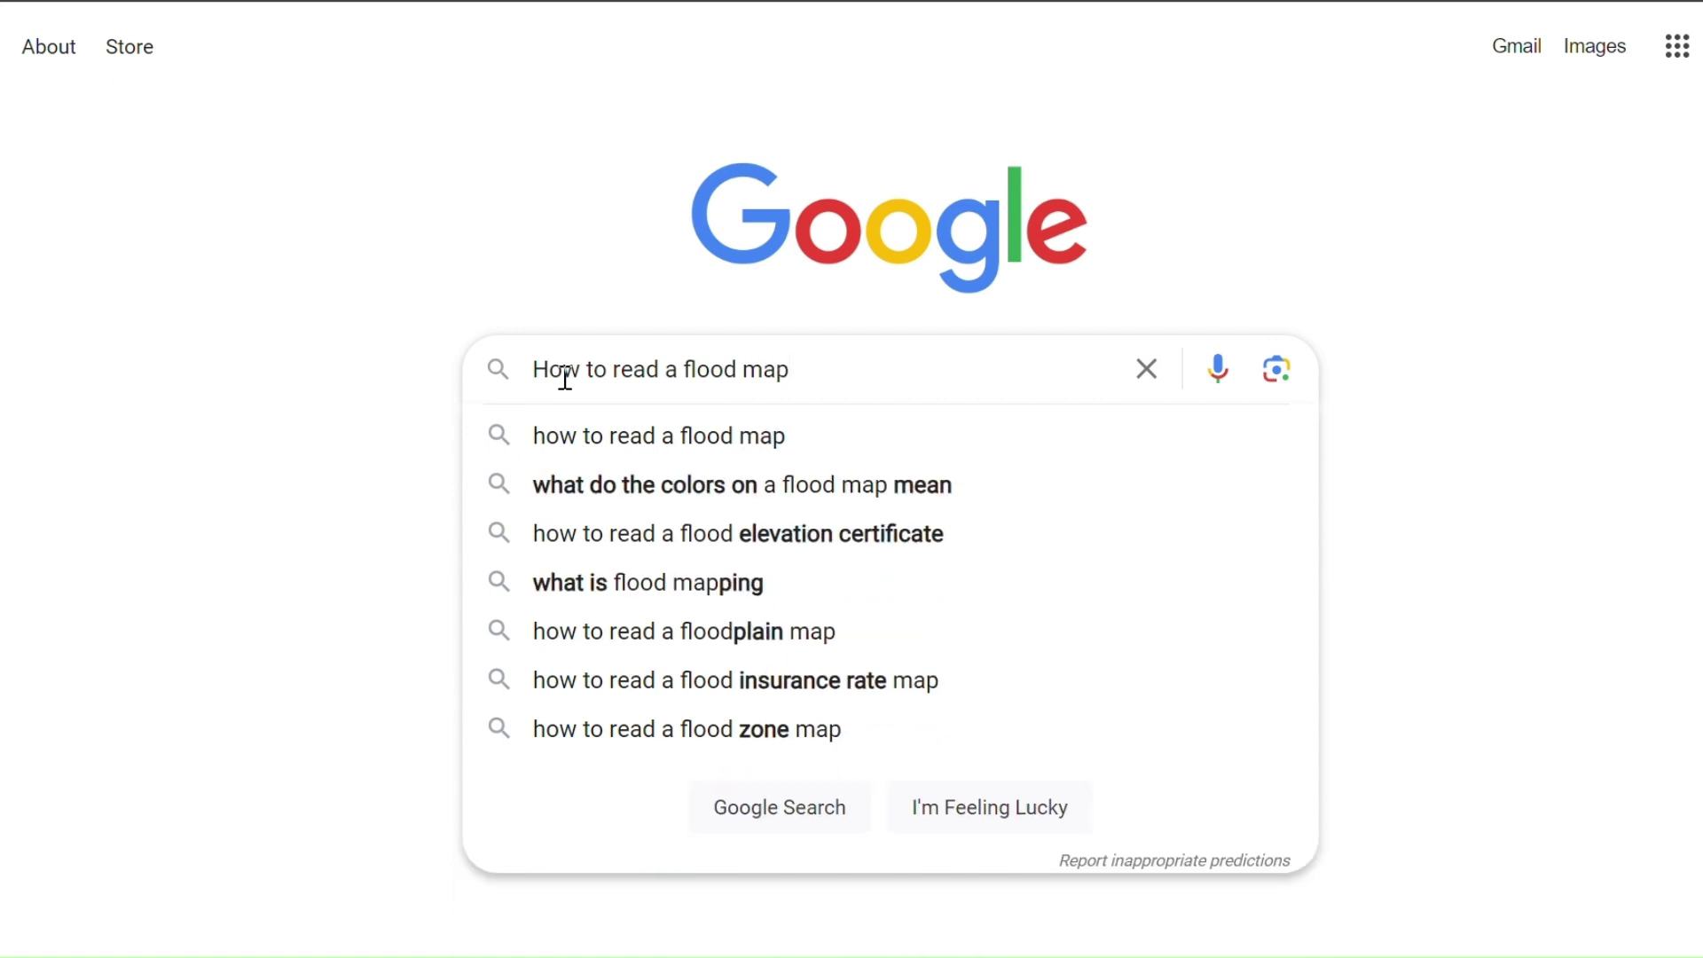
key(Return)
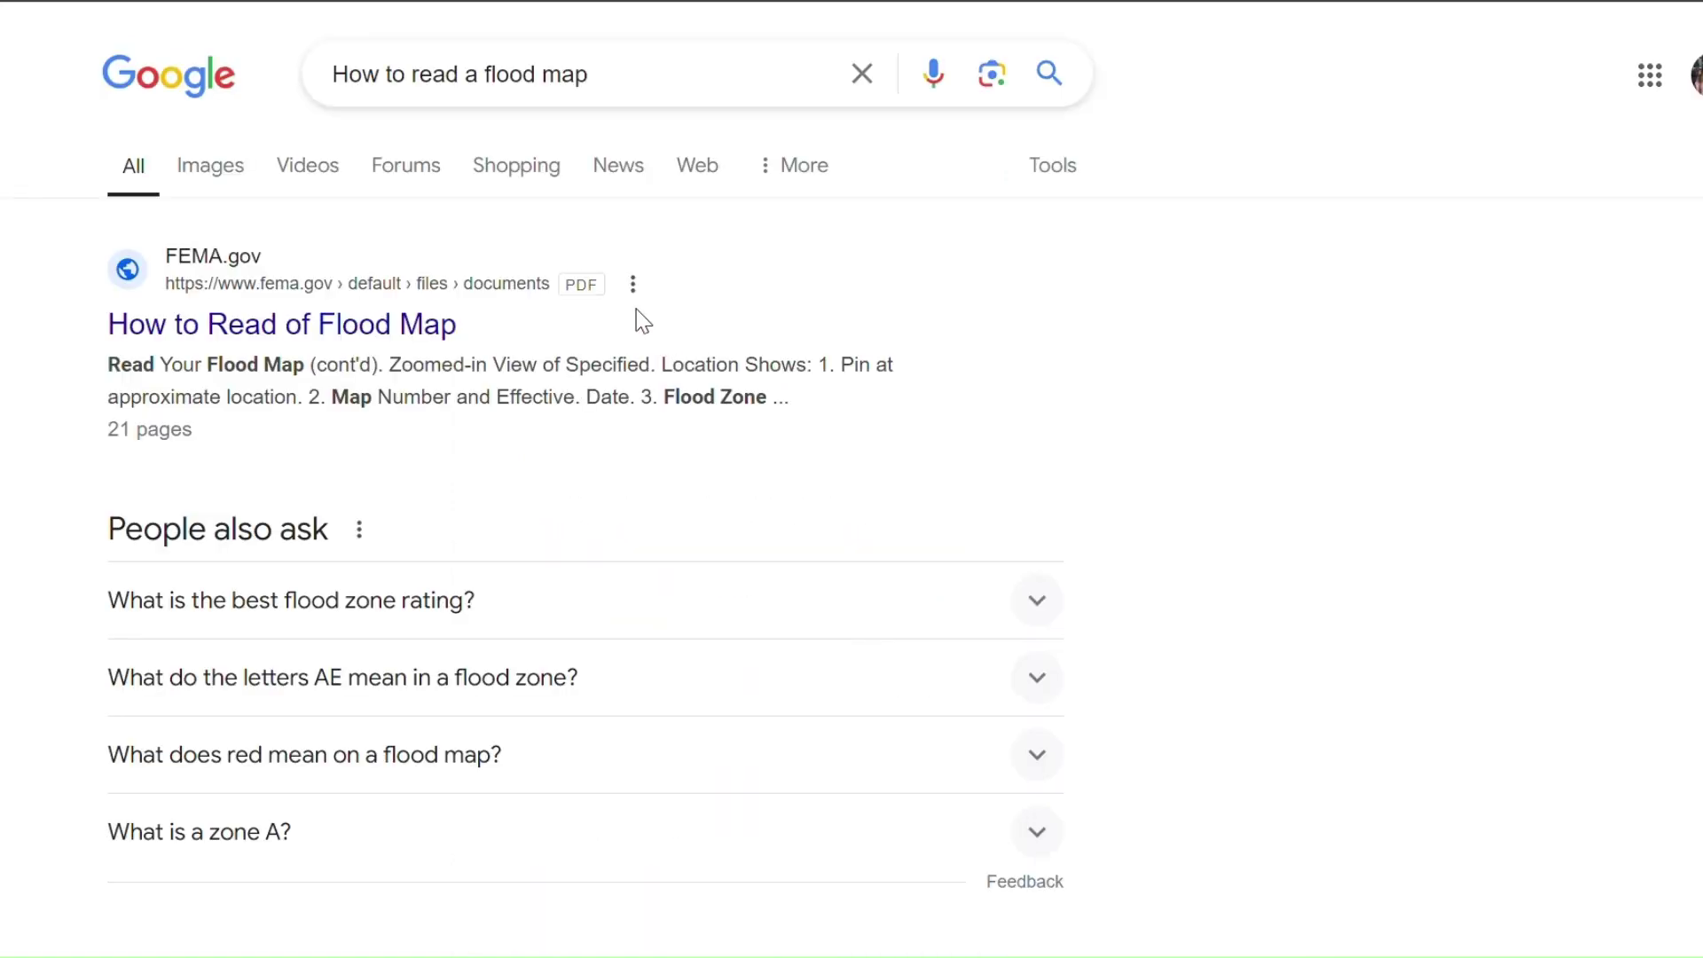
- Open FEMA's flood map reading guide PDF and scroll through its flood zone pages
click(437, 339)
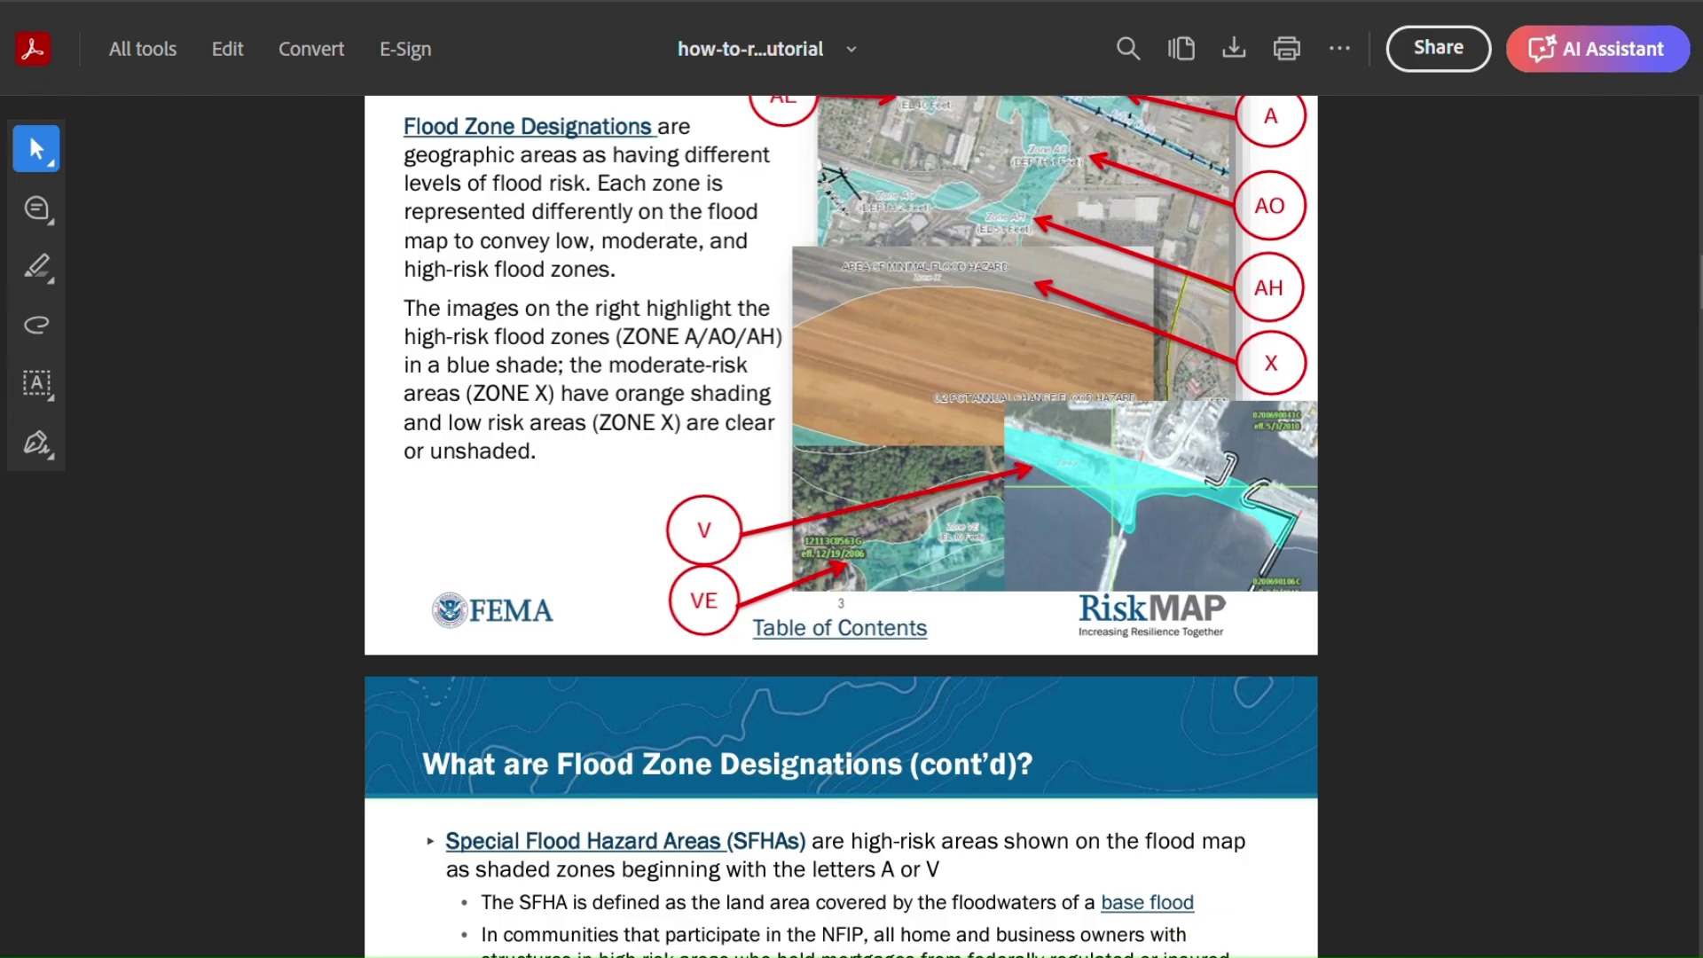
scroll(1475, 341, down, 8)
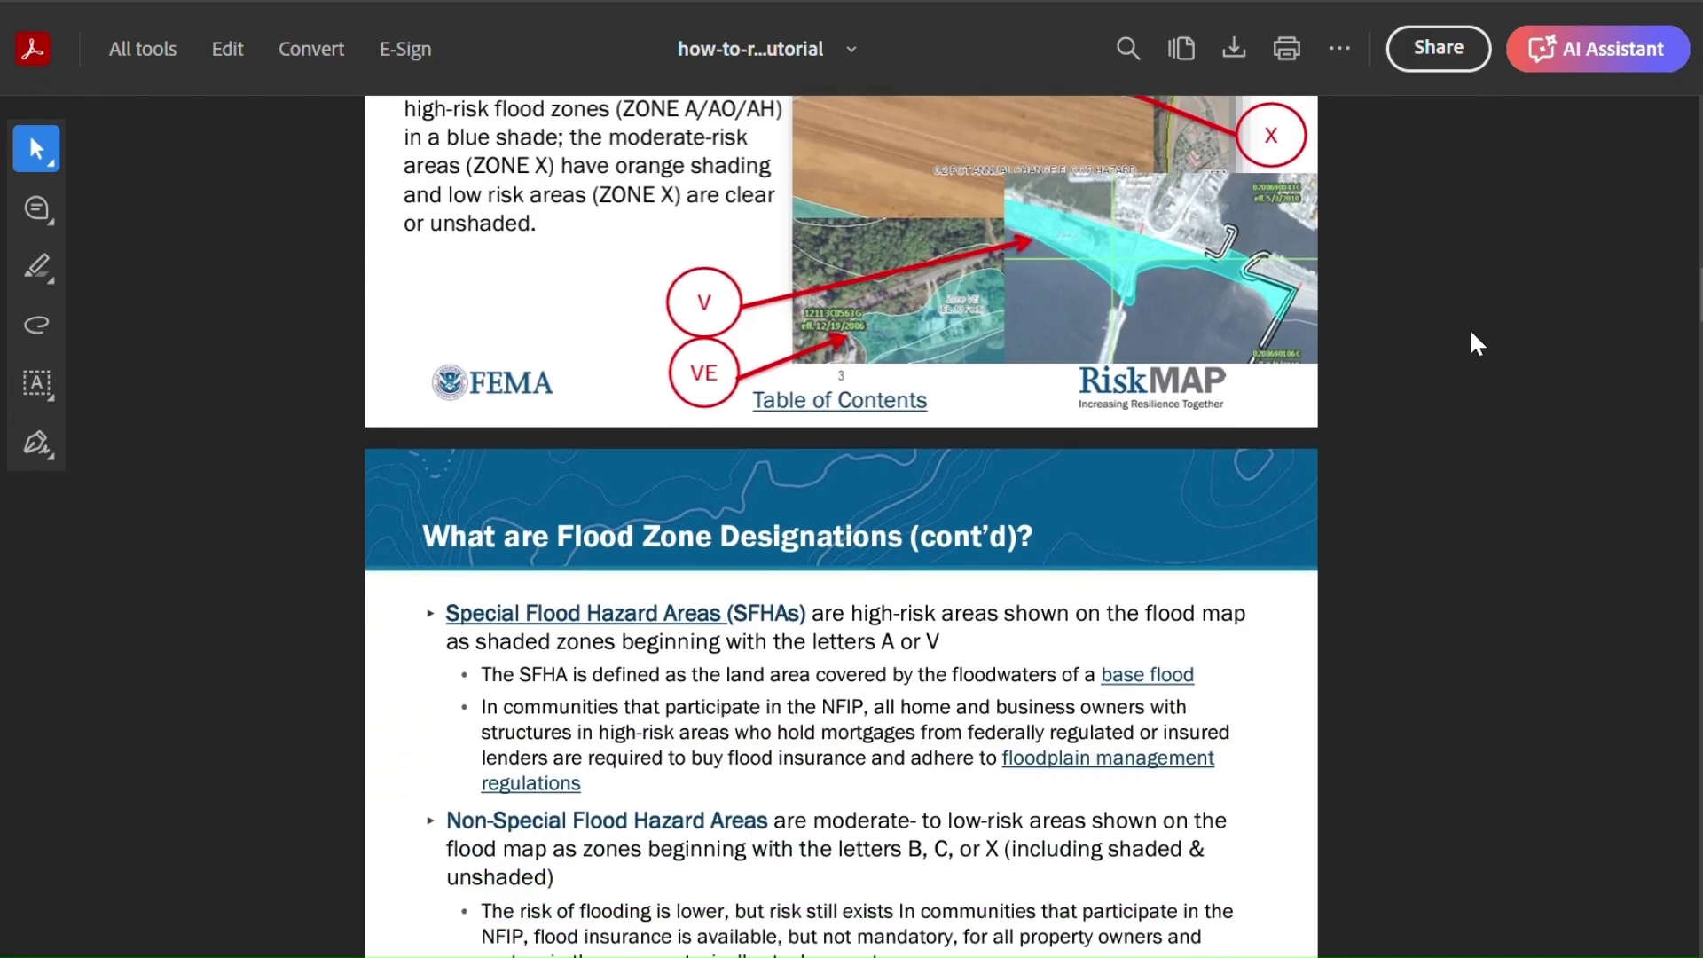
scroll(1471, 334, down, 8)
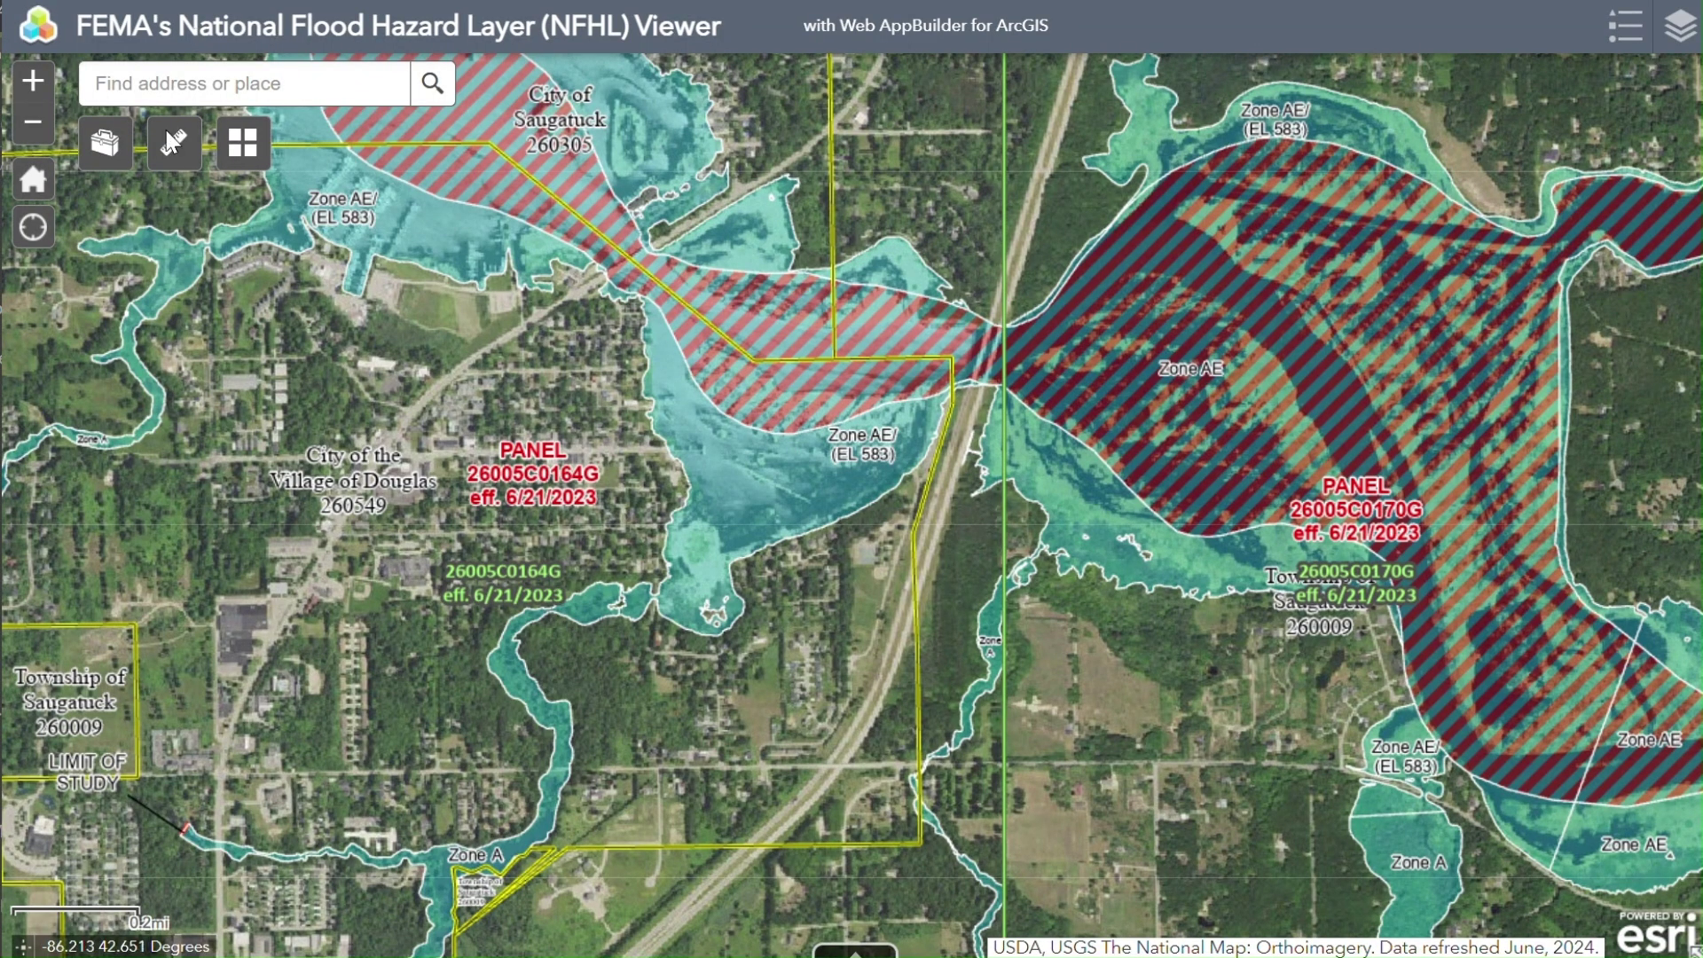
- Drop a print location pin on the Douglas flood area in the NFHL Print Tool
click(103, 160)
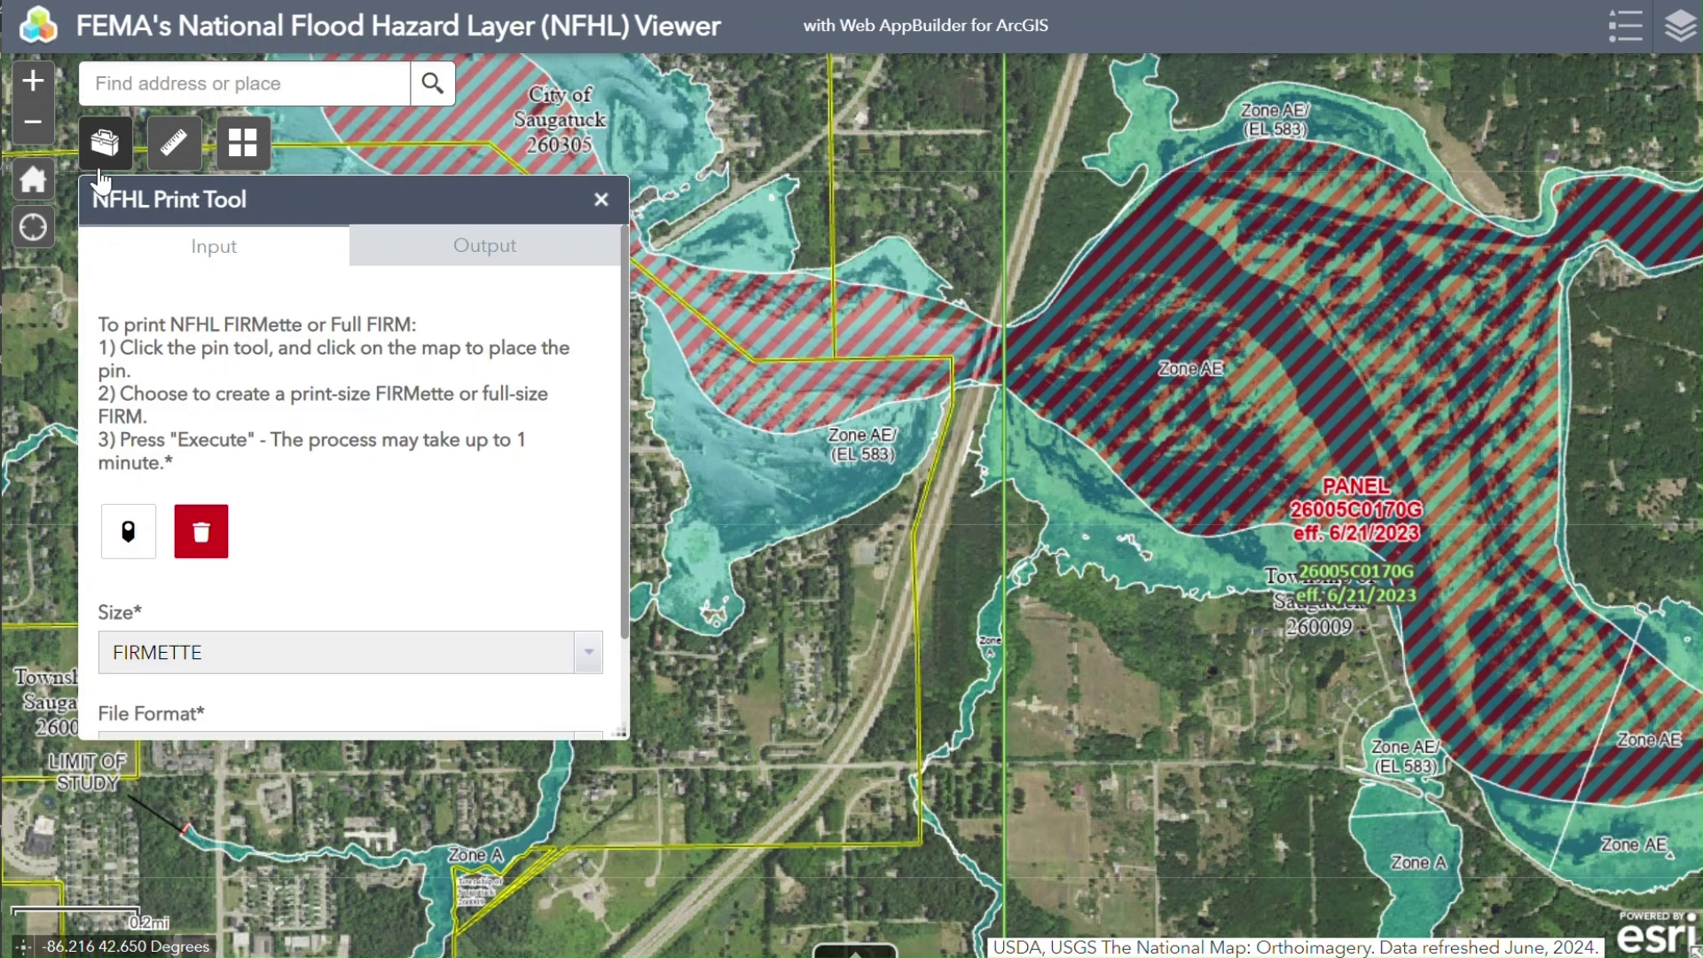
click(130, 546)
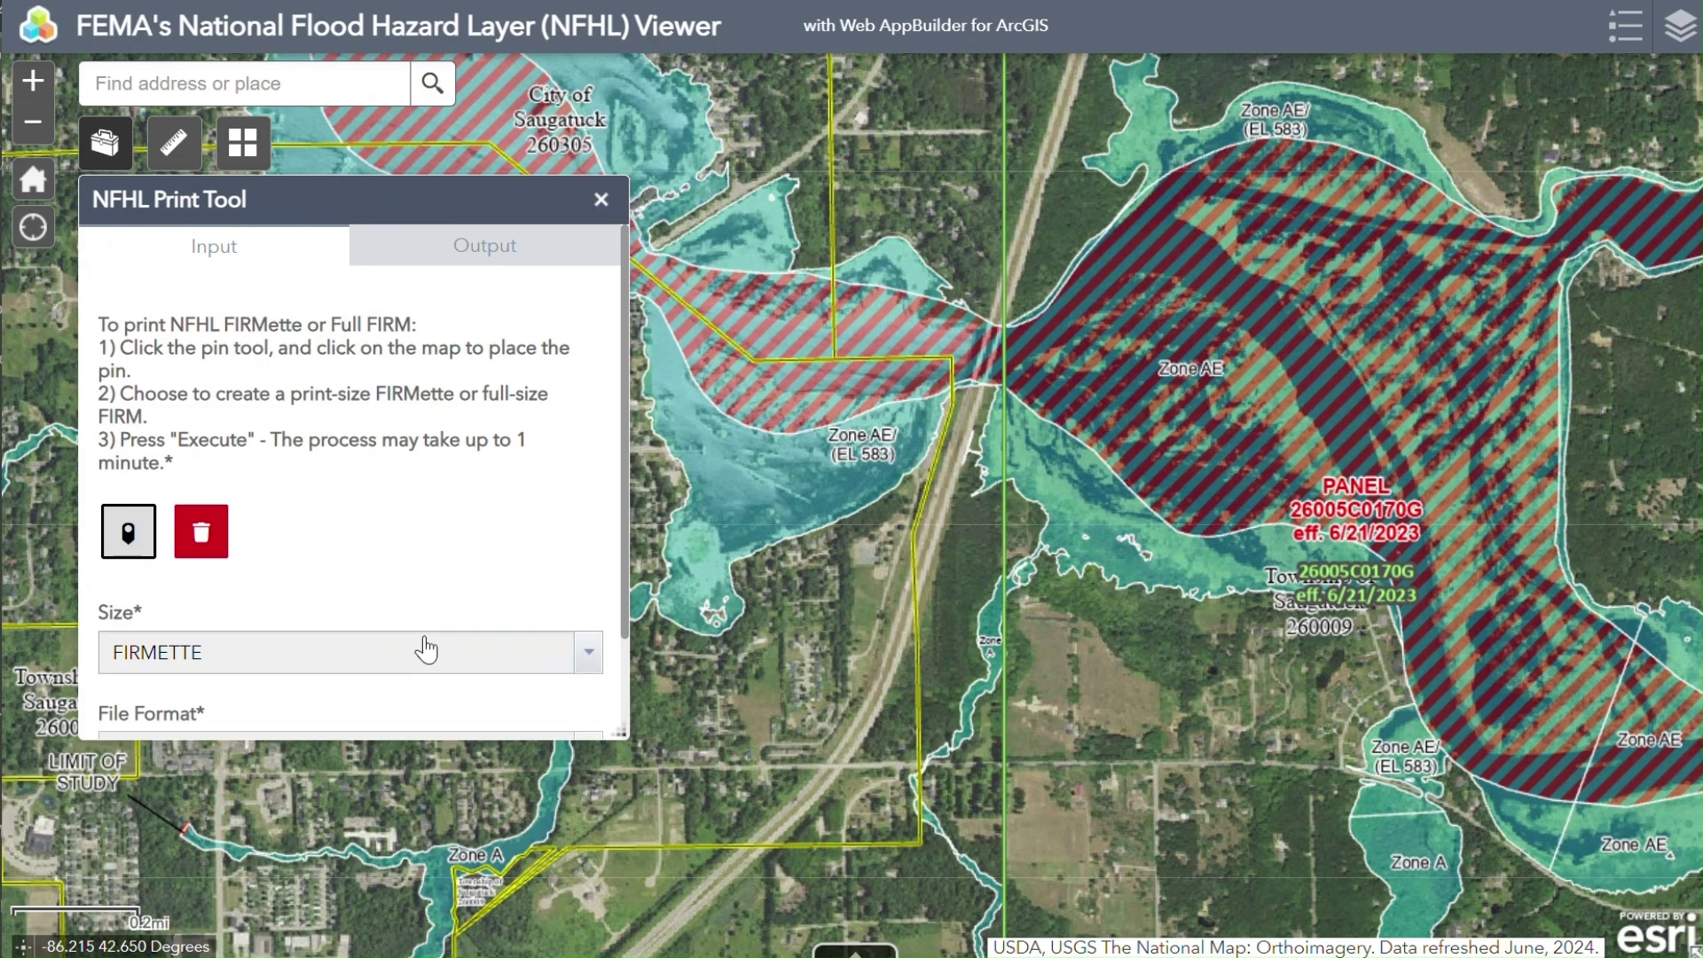
click(877, 352)
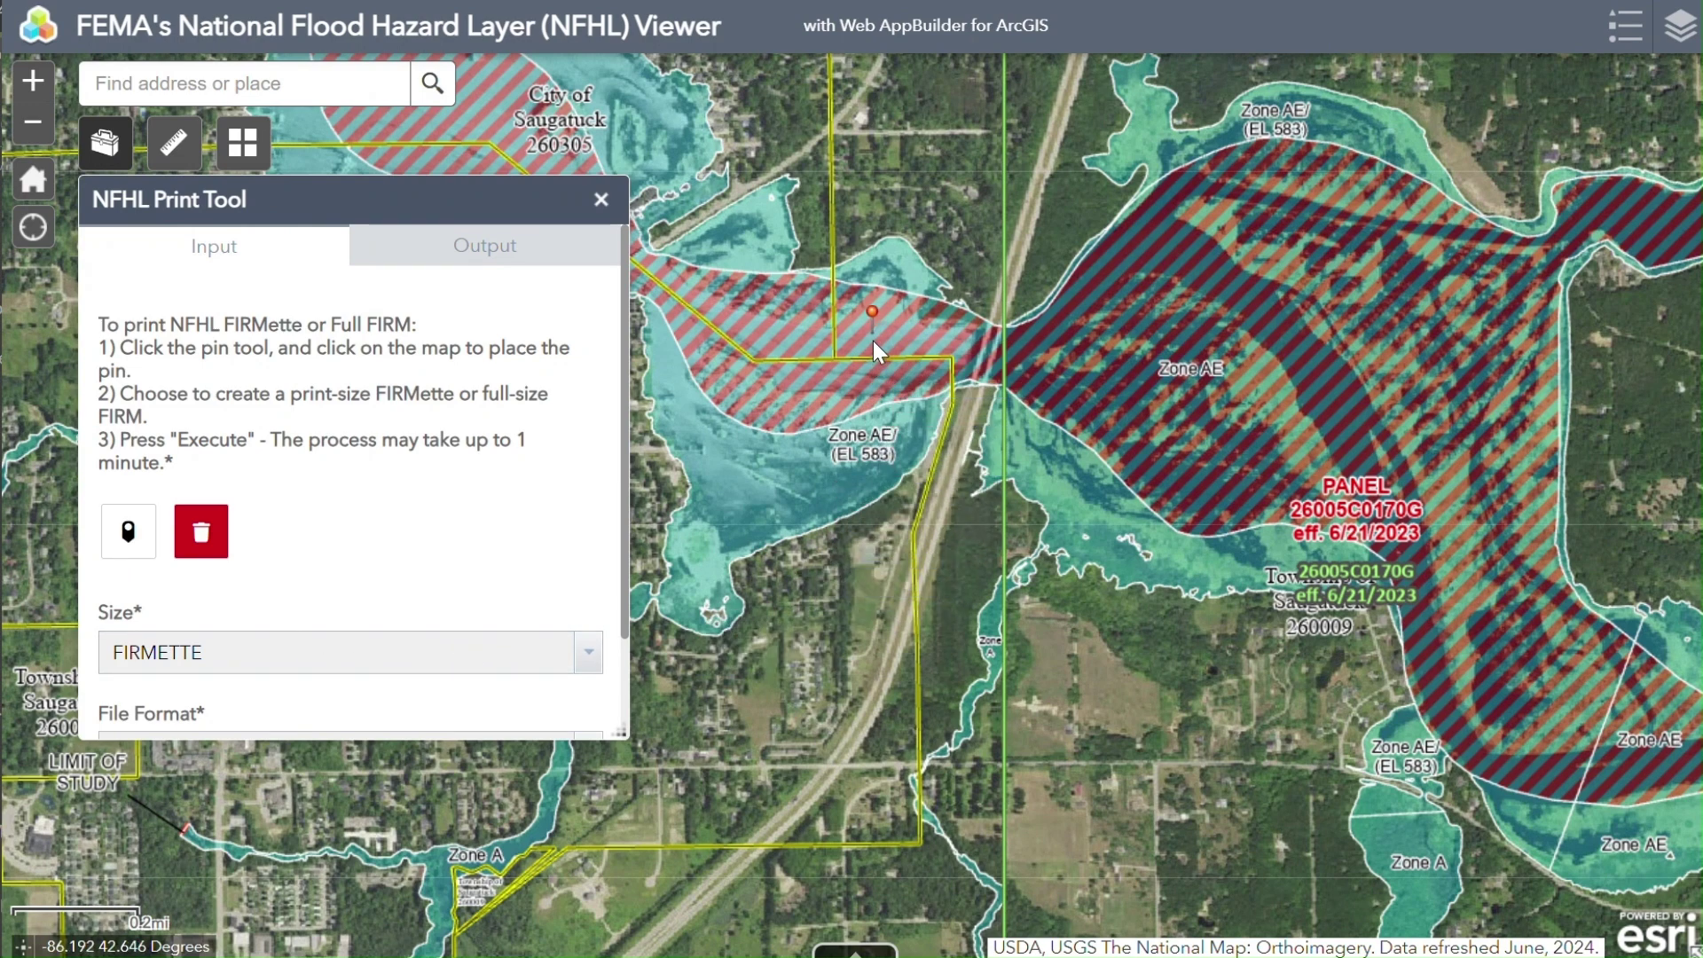
scroll(518, 487, down, 2)
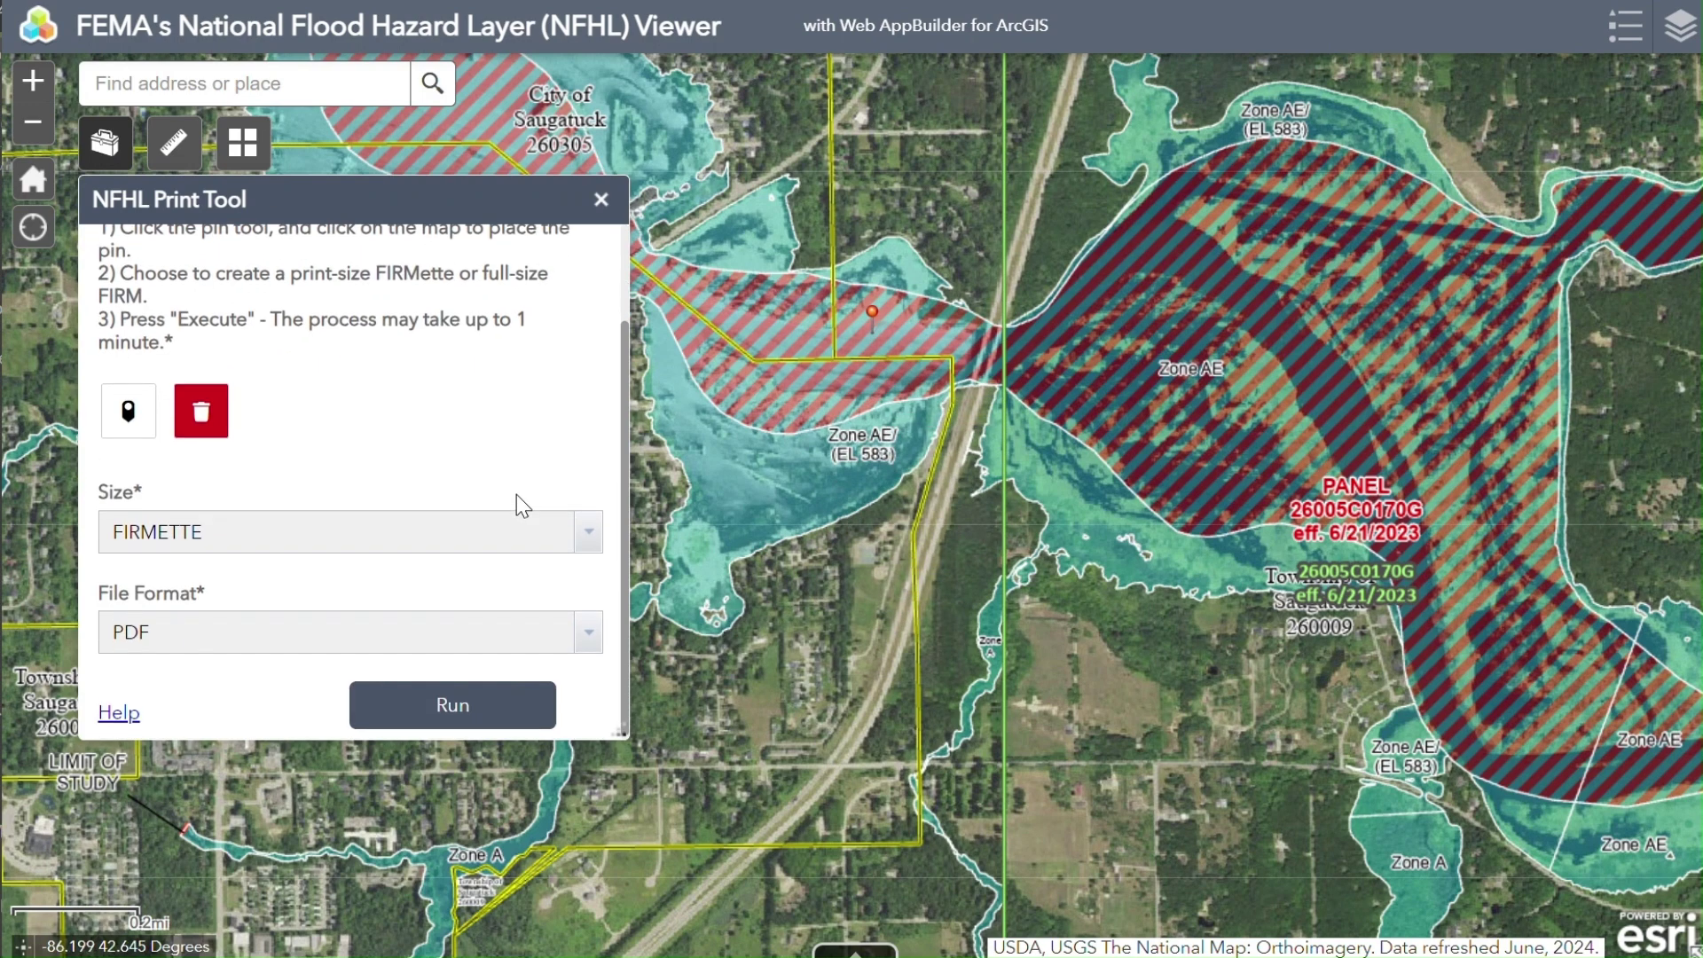
- Run a FIRMETTE-size map export in PNG format
click(597, 545)
click(597, 546)
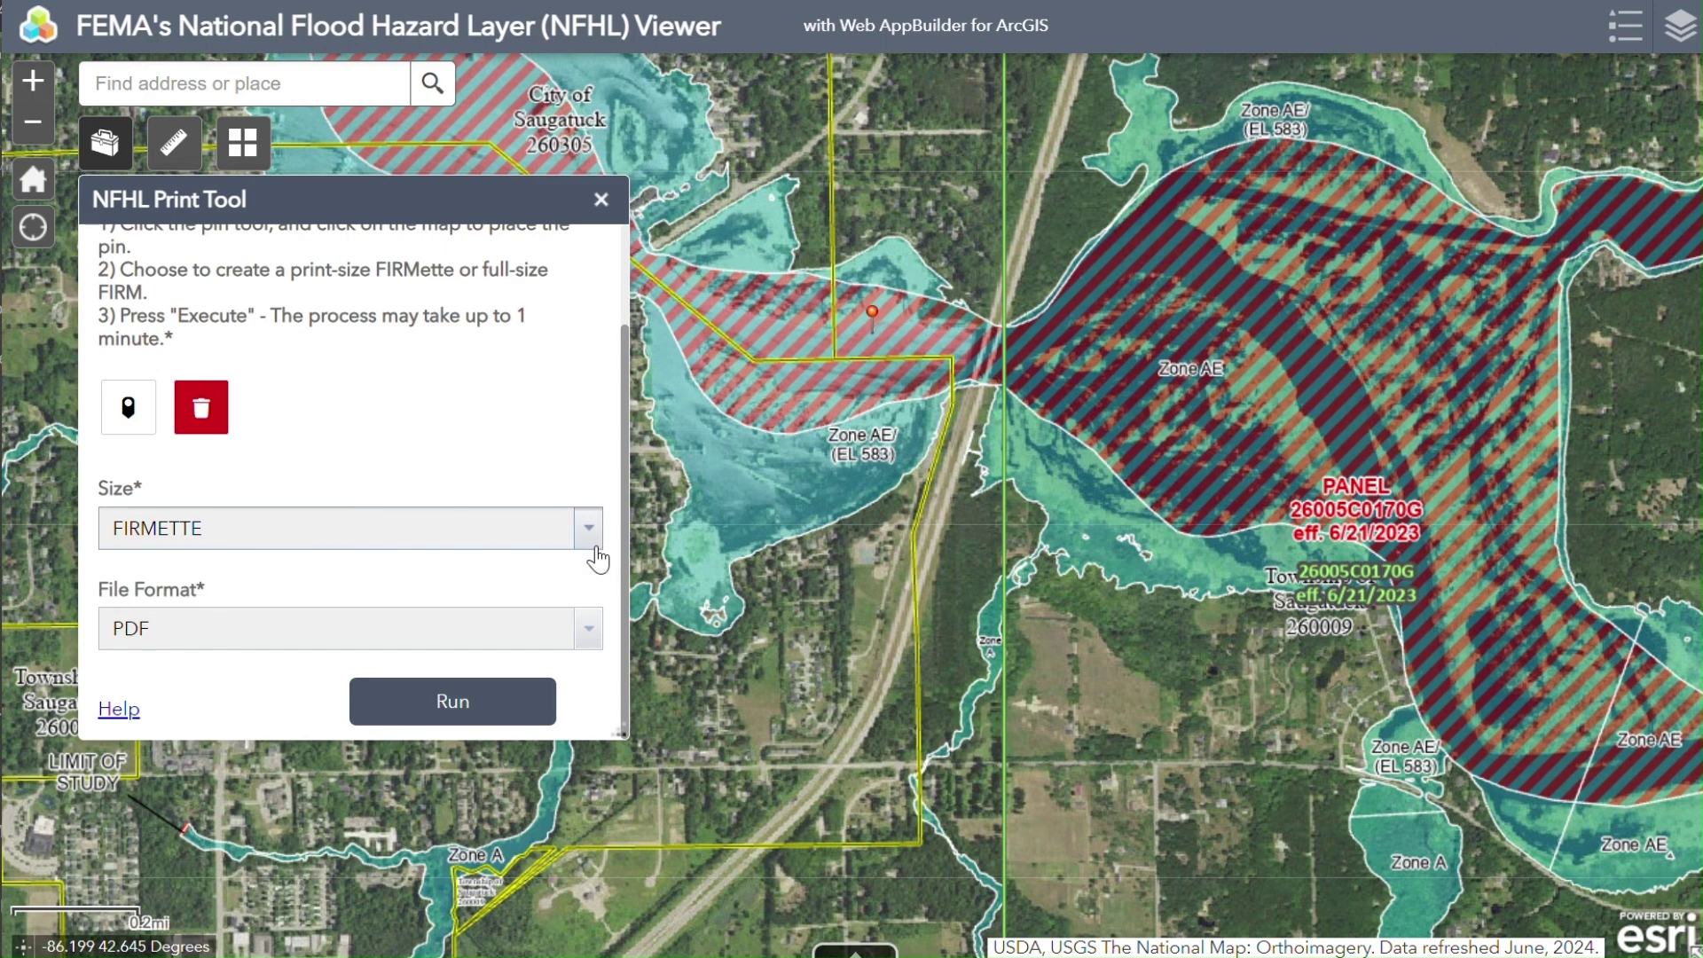
click(590, 630)
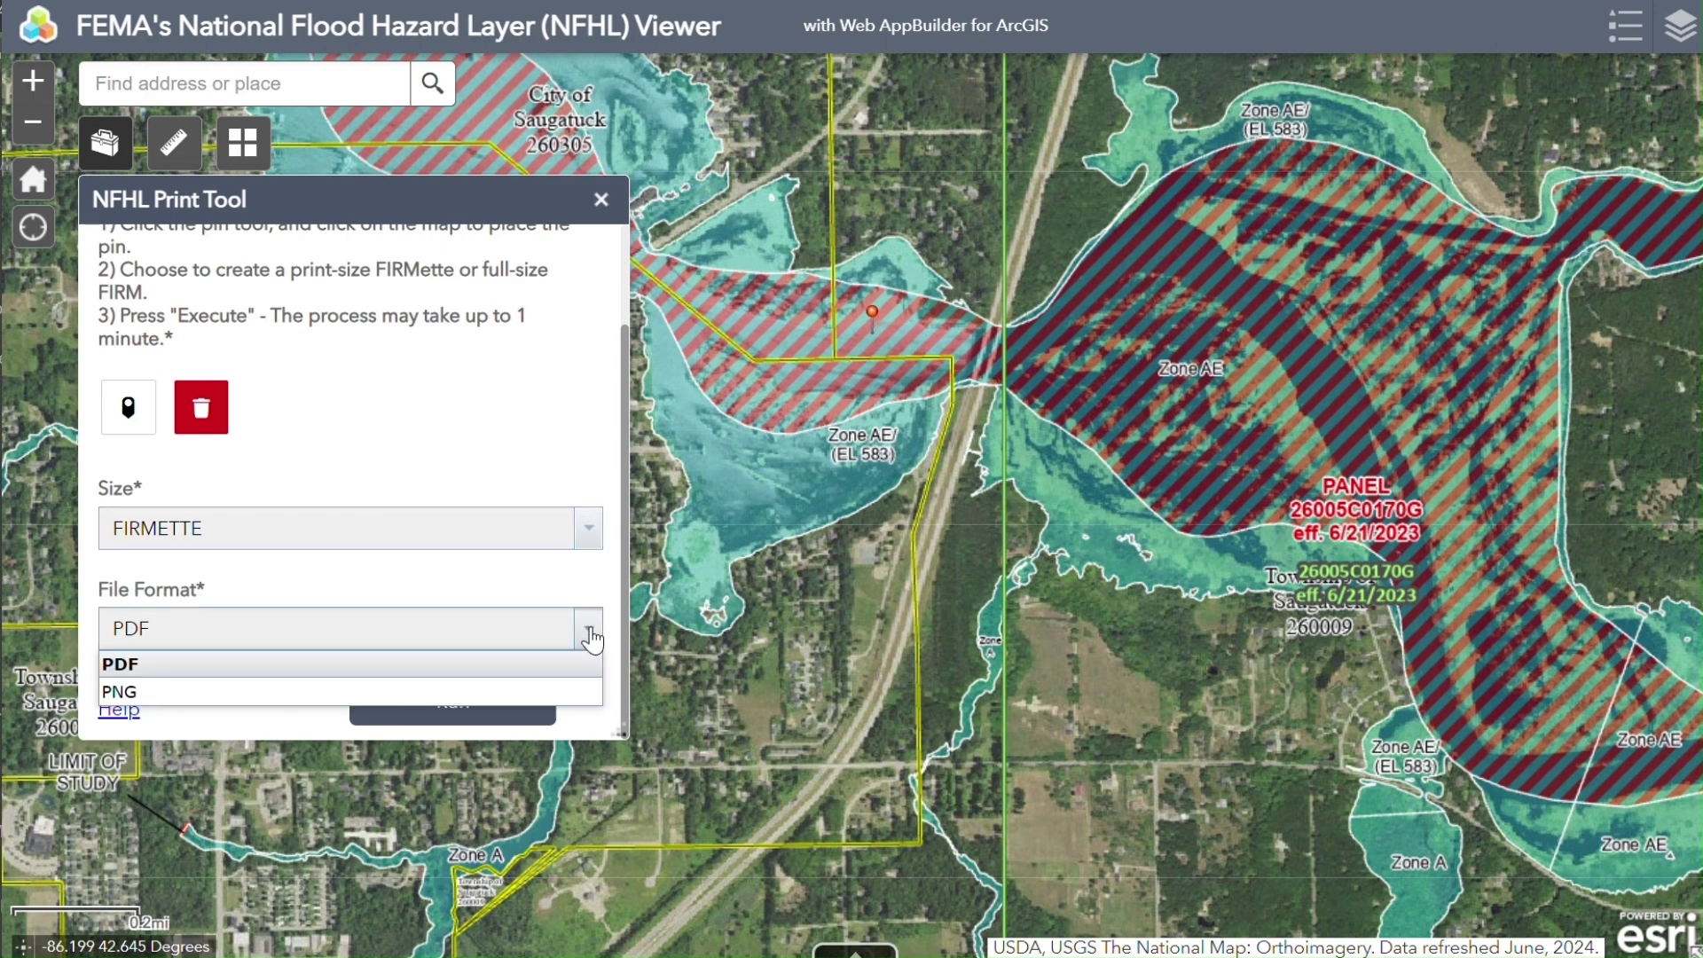
click(279, 693)
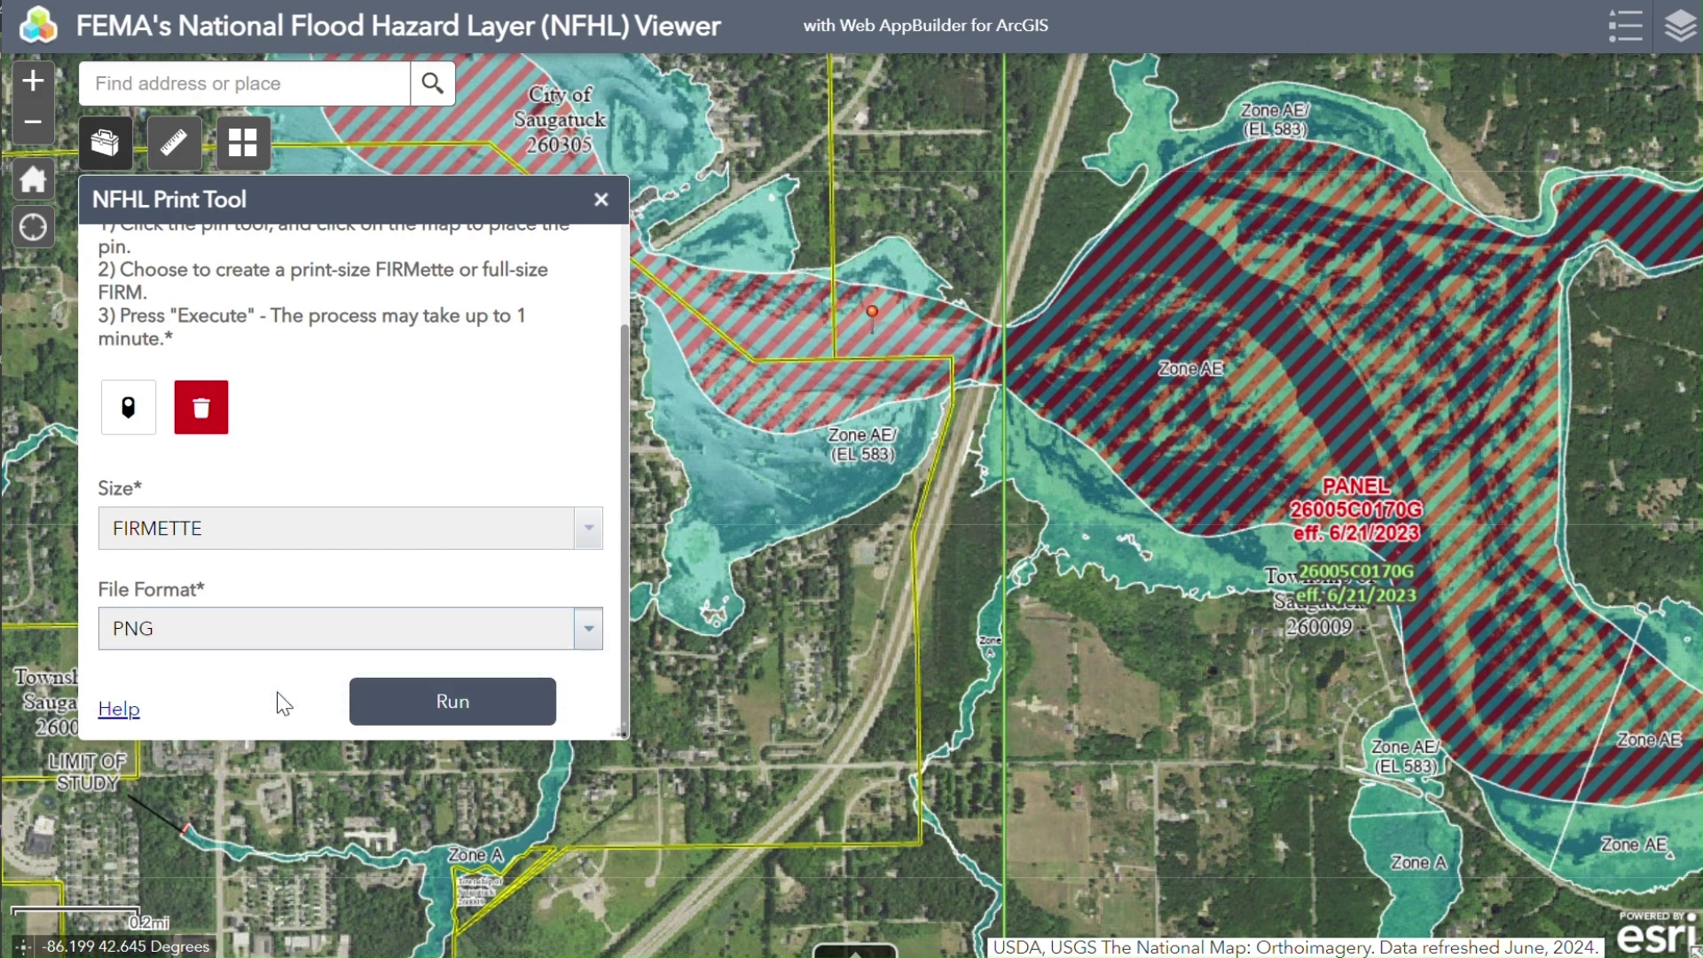
click(506, 724)
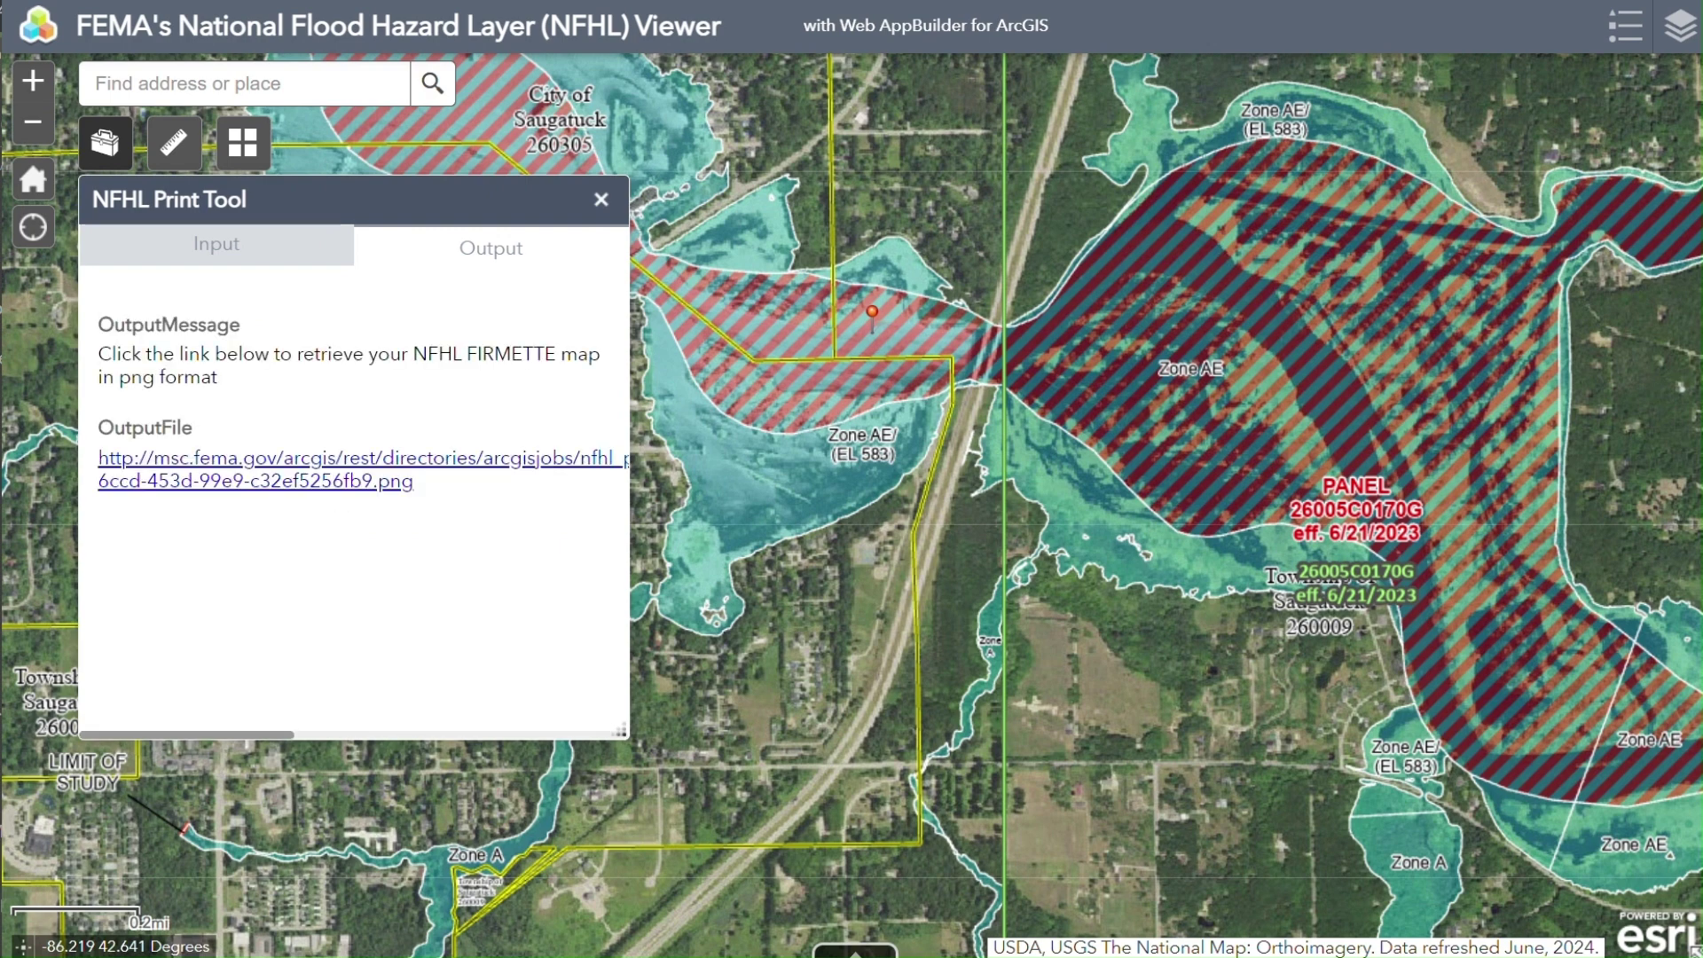
click(290, 482)
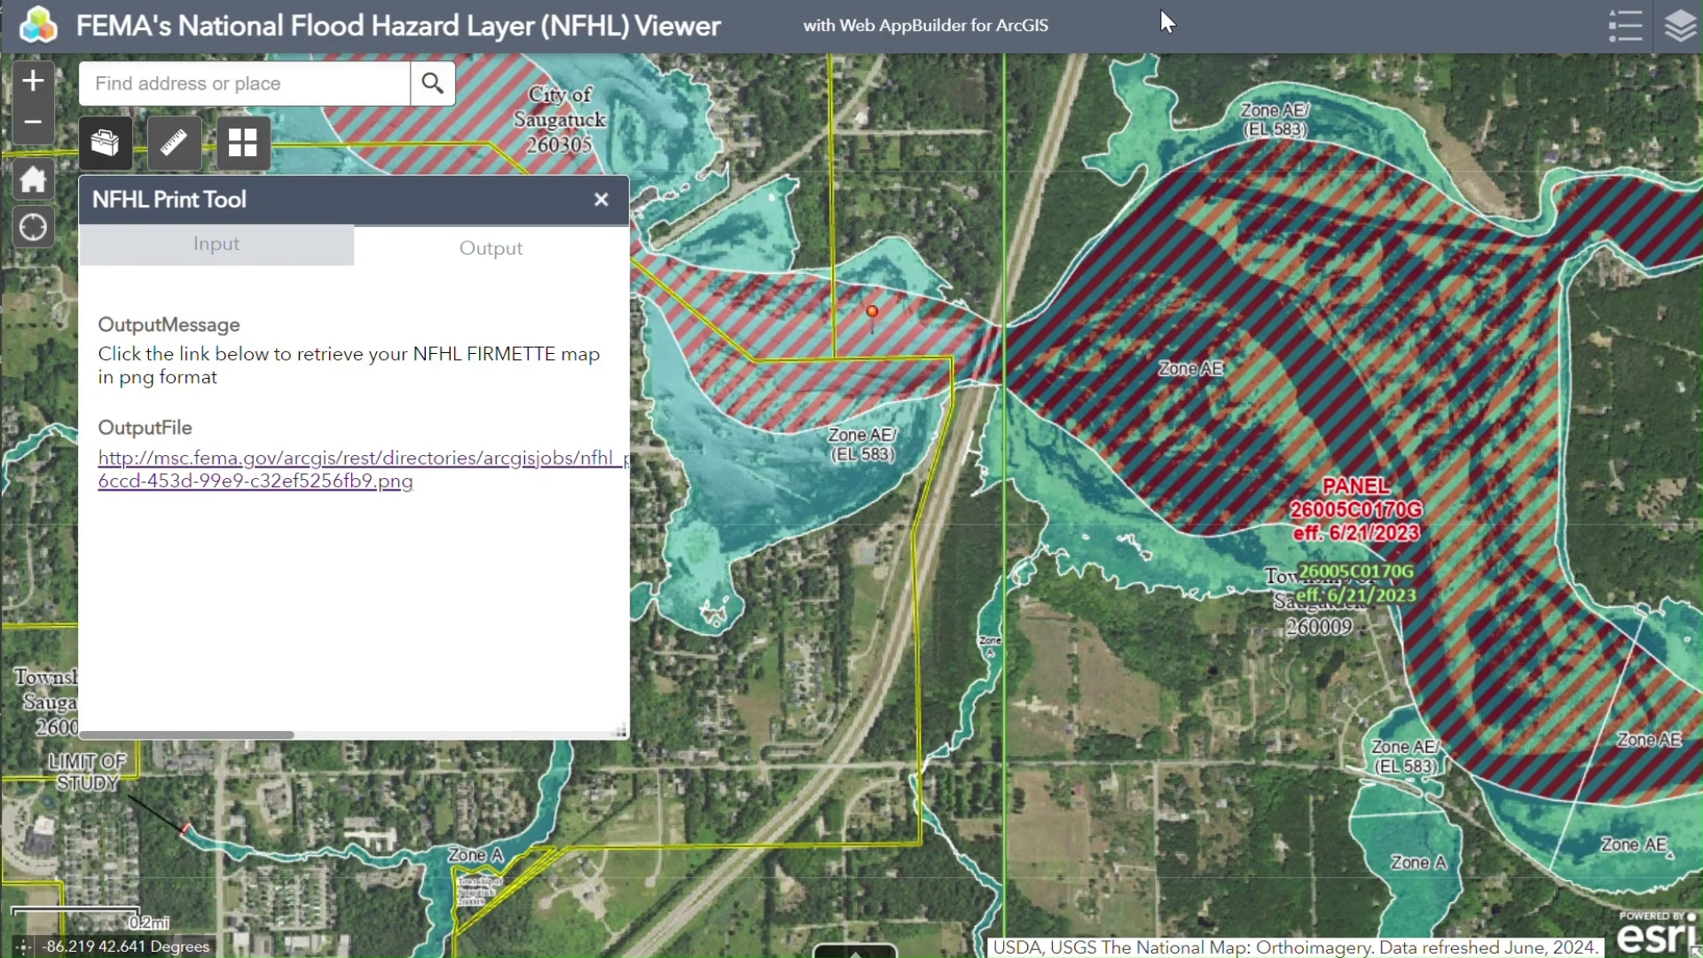
- Export the pinned spot as a Full FIRM PDF and open the result in Acrobat
click(304, 262)
scroll(335, 494, down, 3)
click(588, 530)
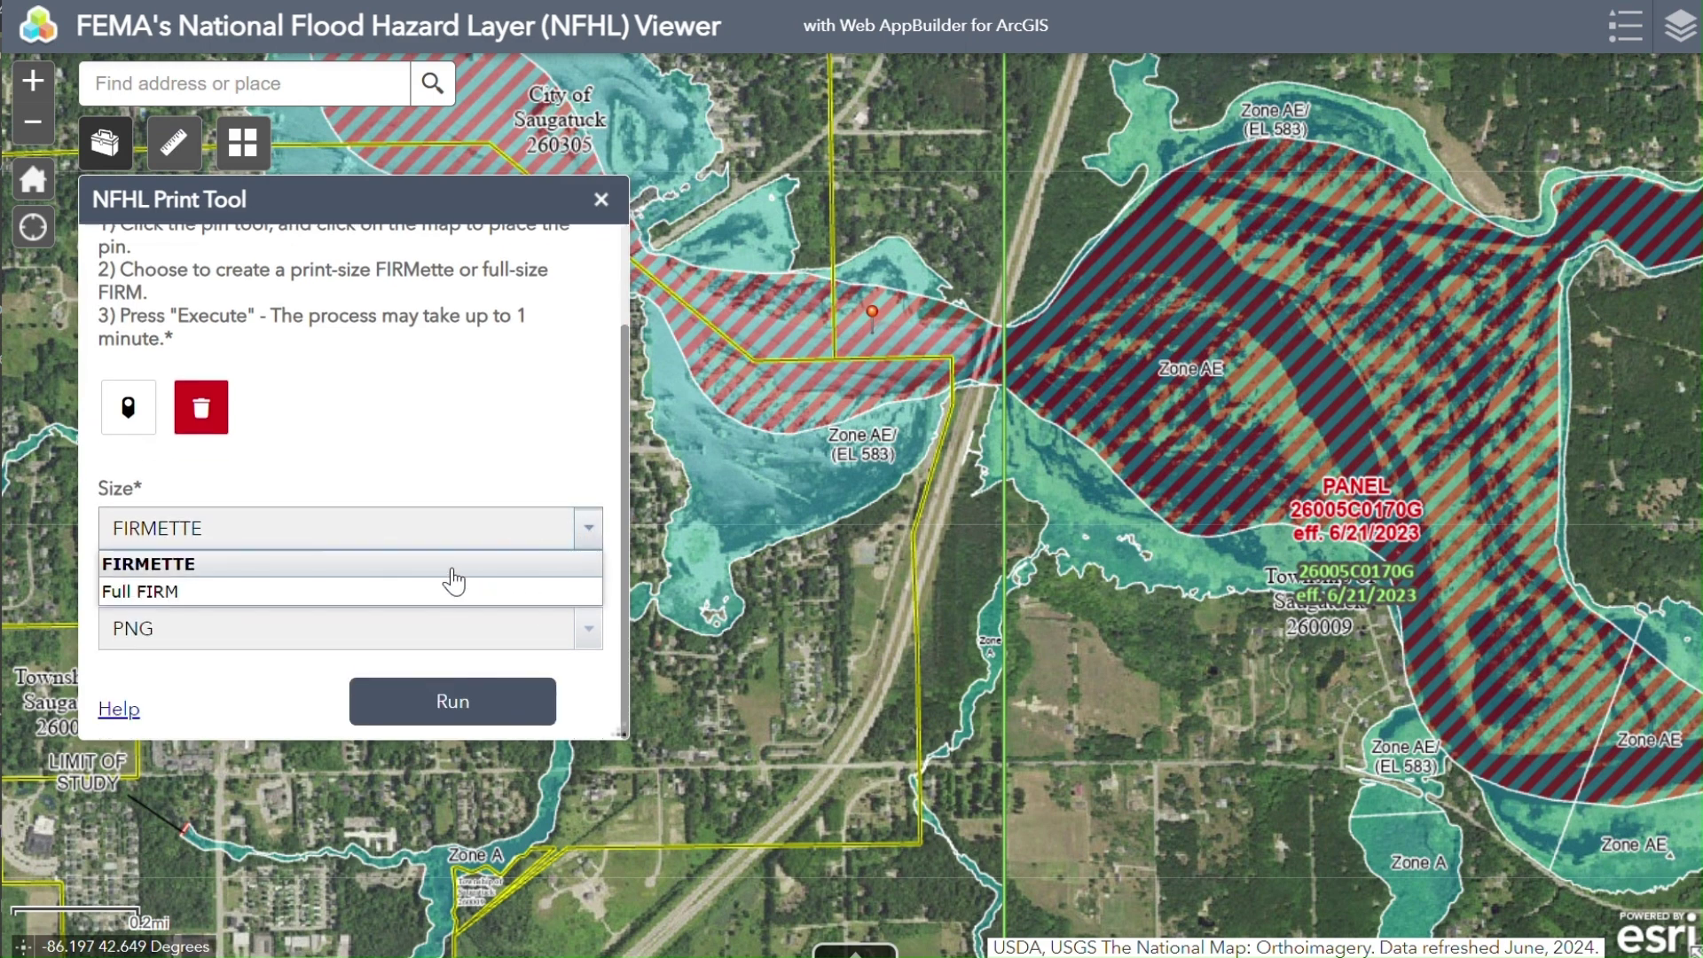
click(418, 591)
click(370, 641)
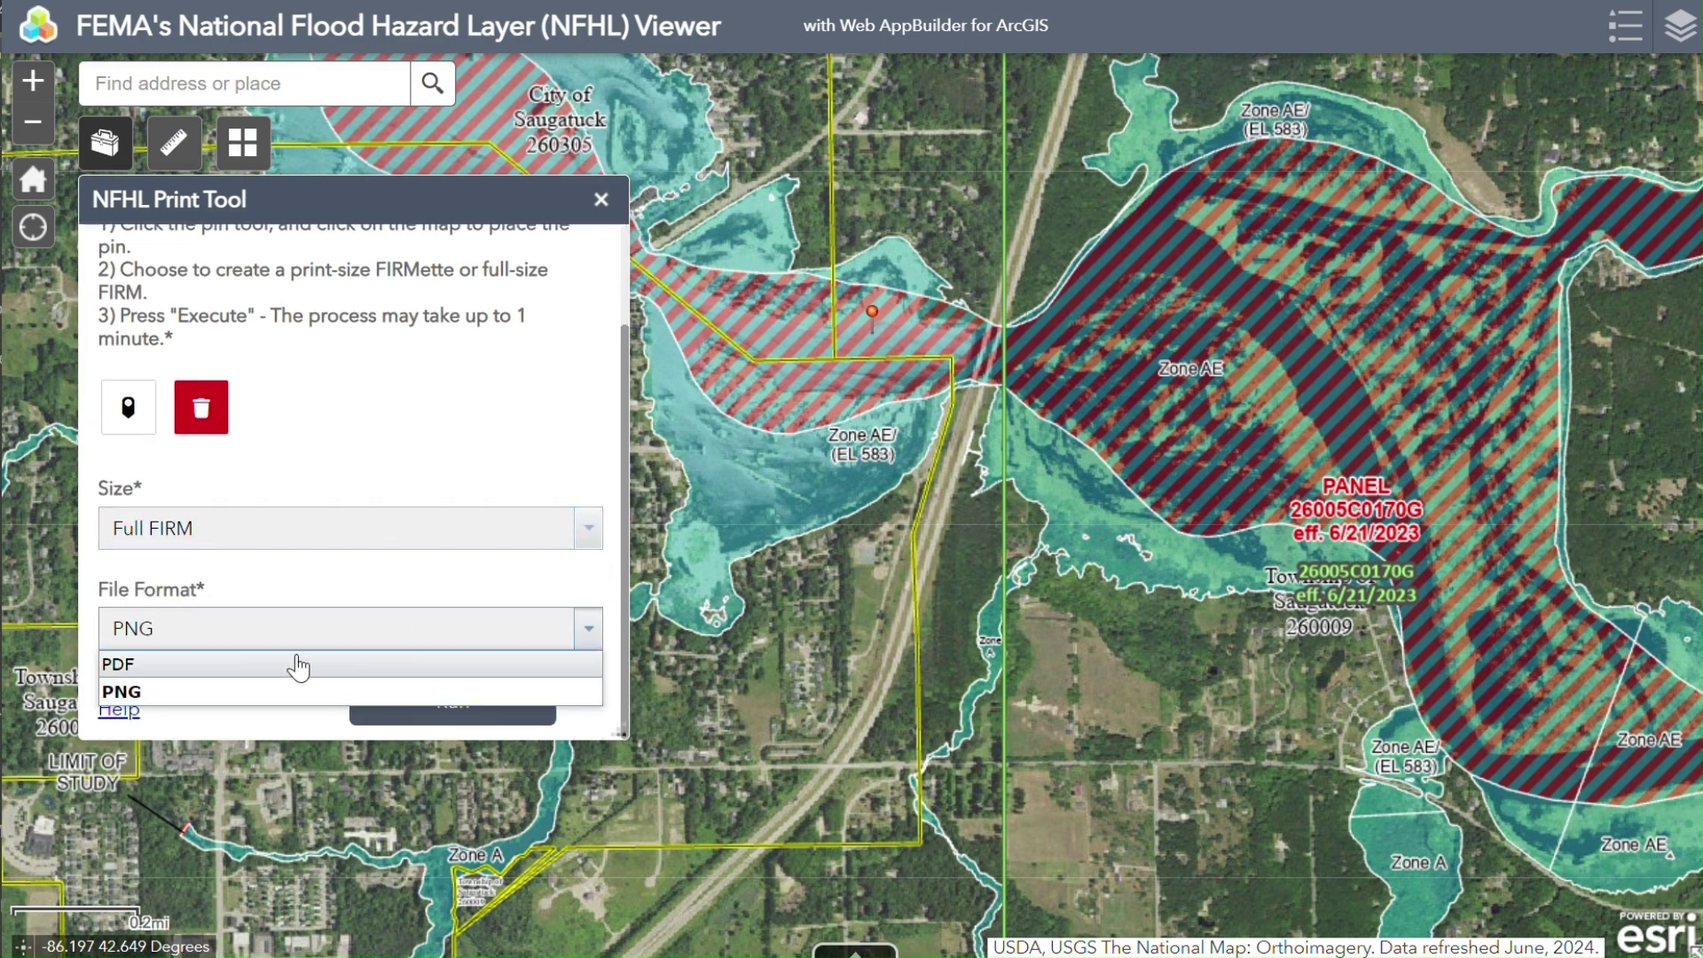
click(220, 676)
click(411, 715)
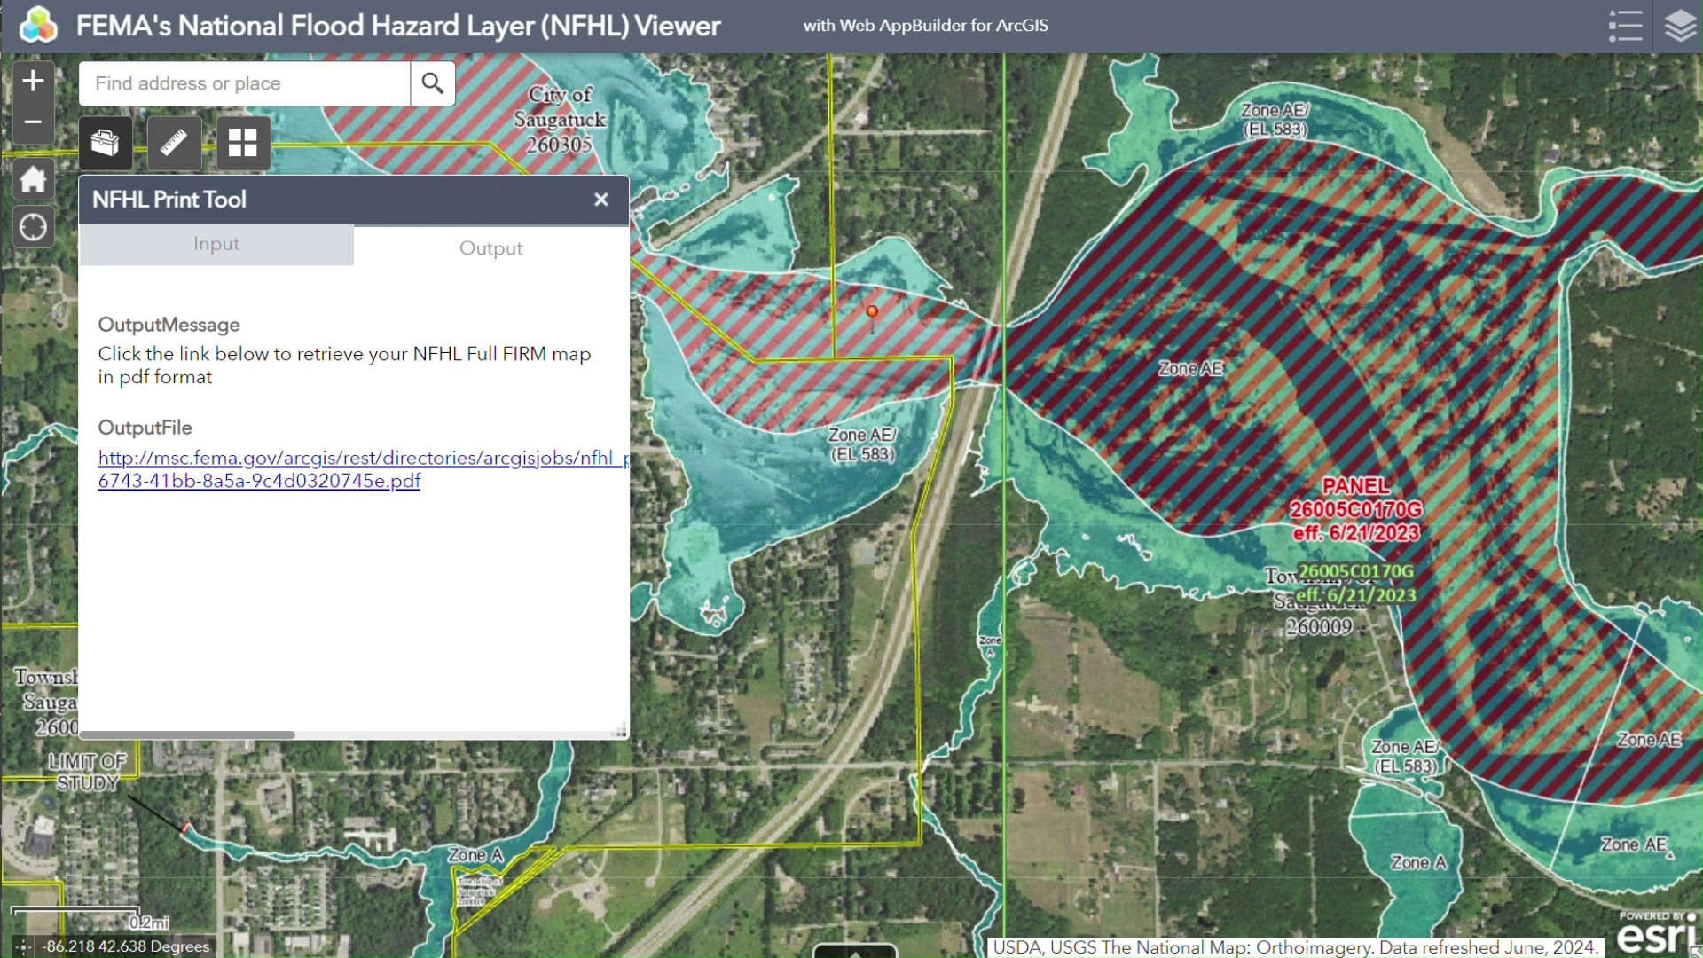
click(242, 487)
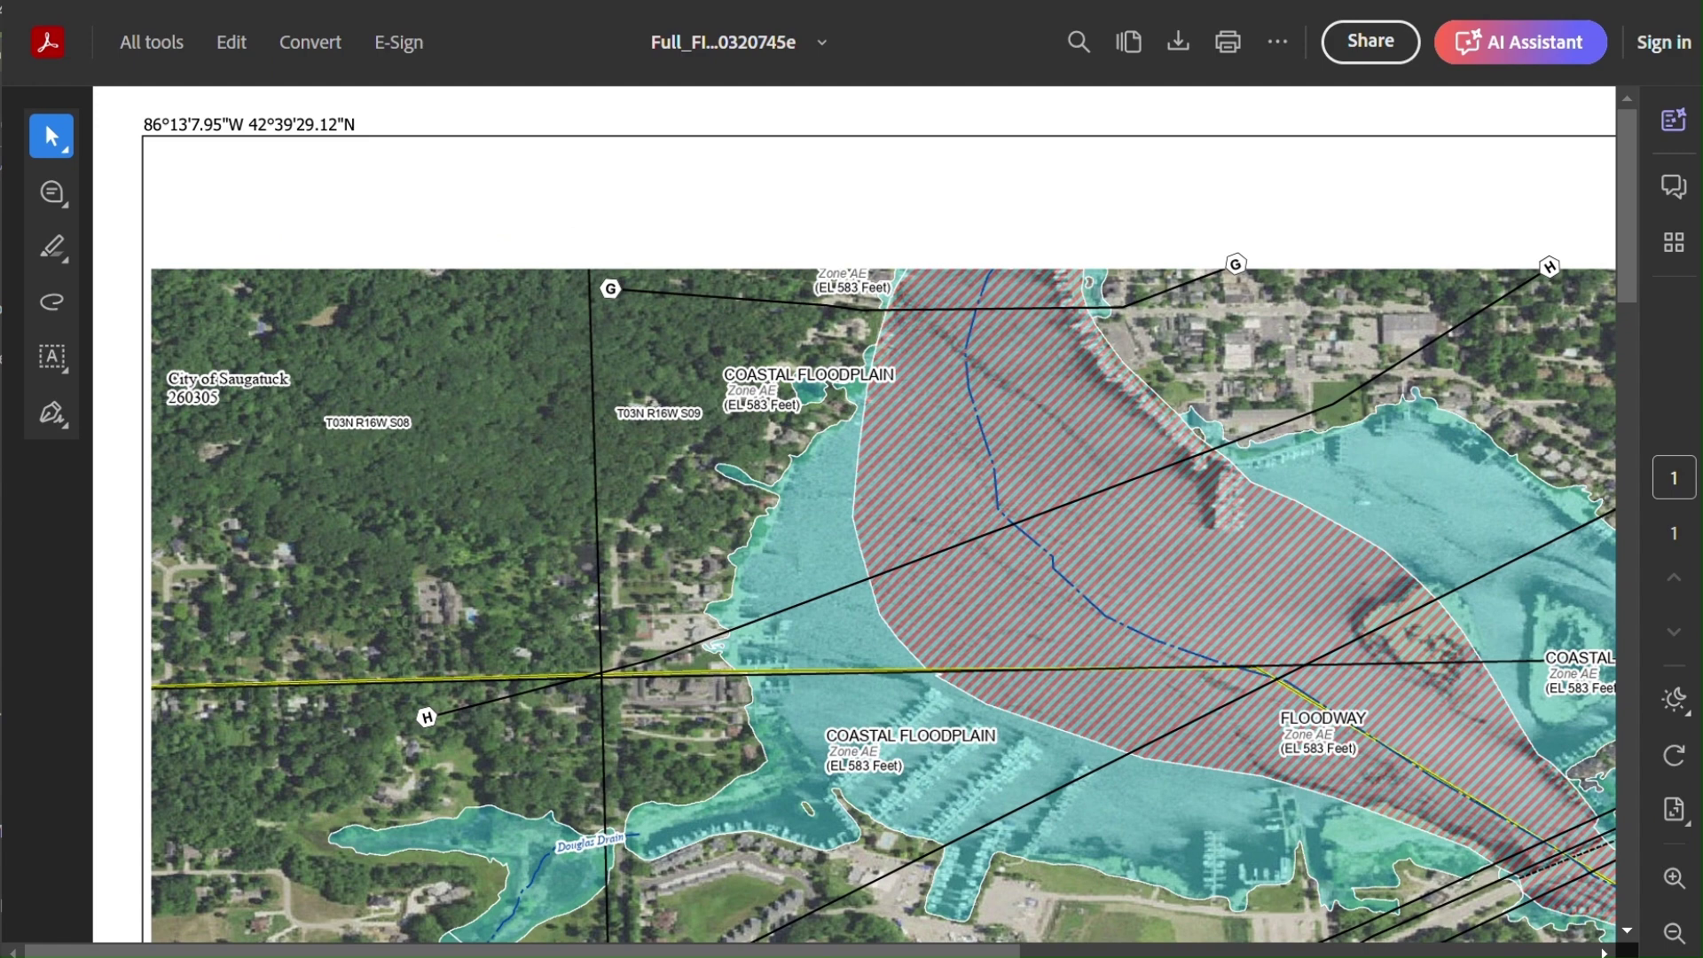
scroll(186, 596, down, 10)
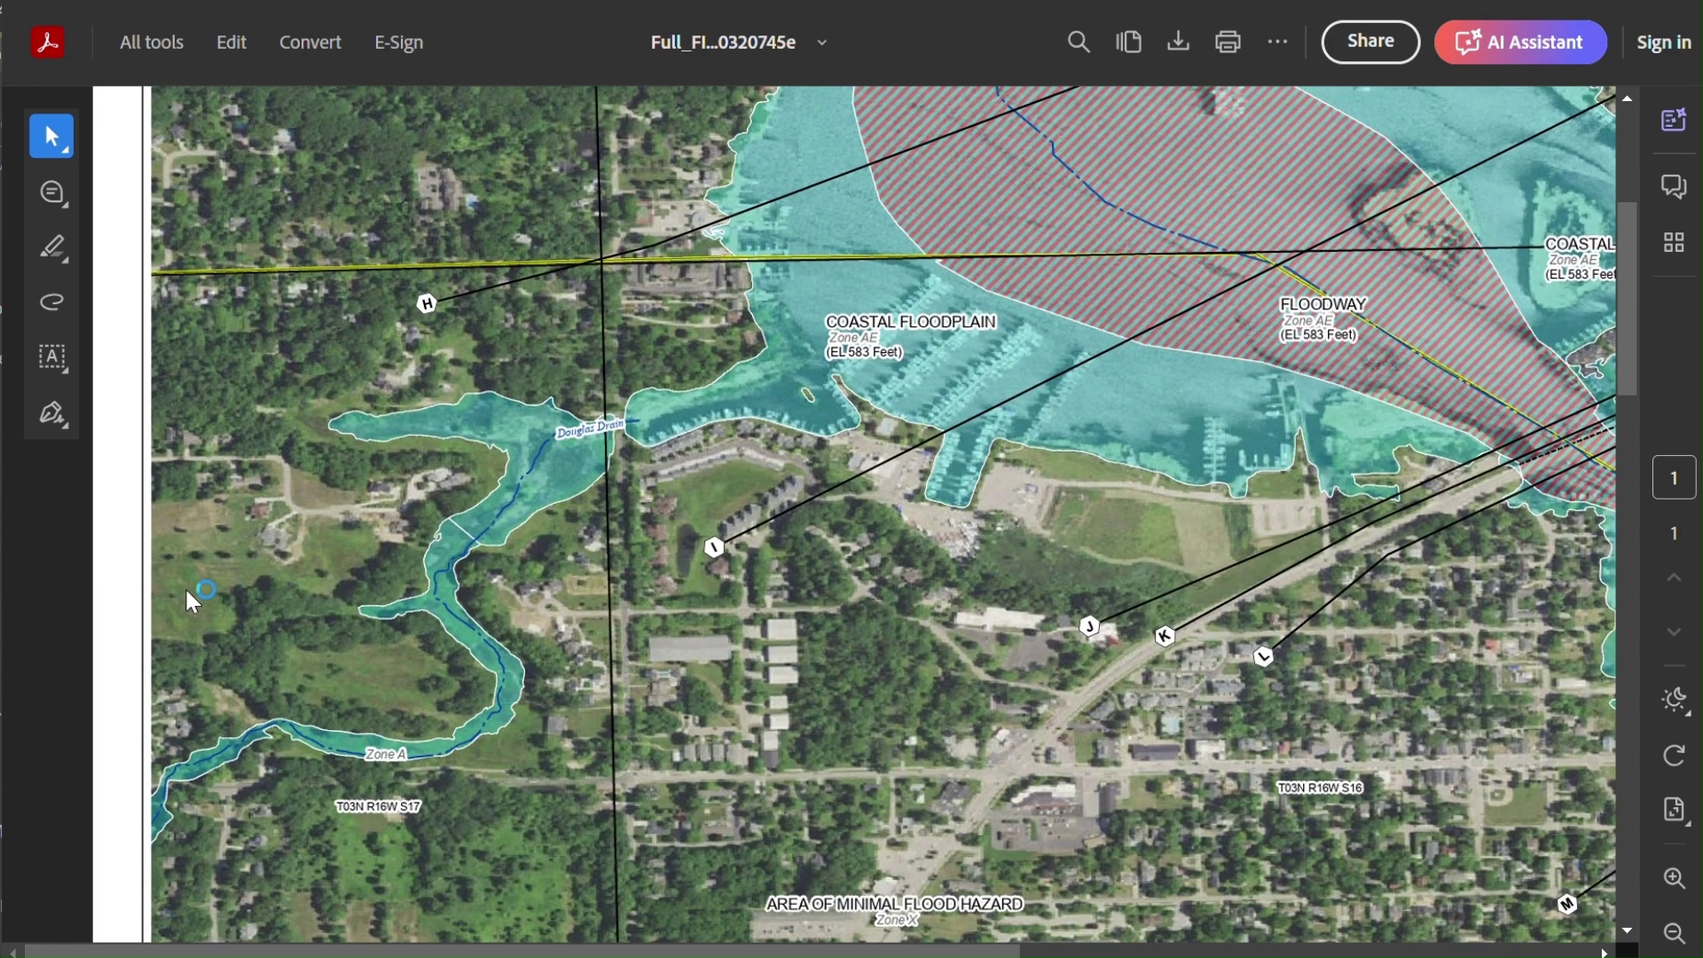